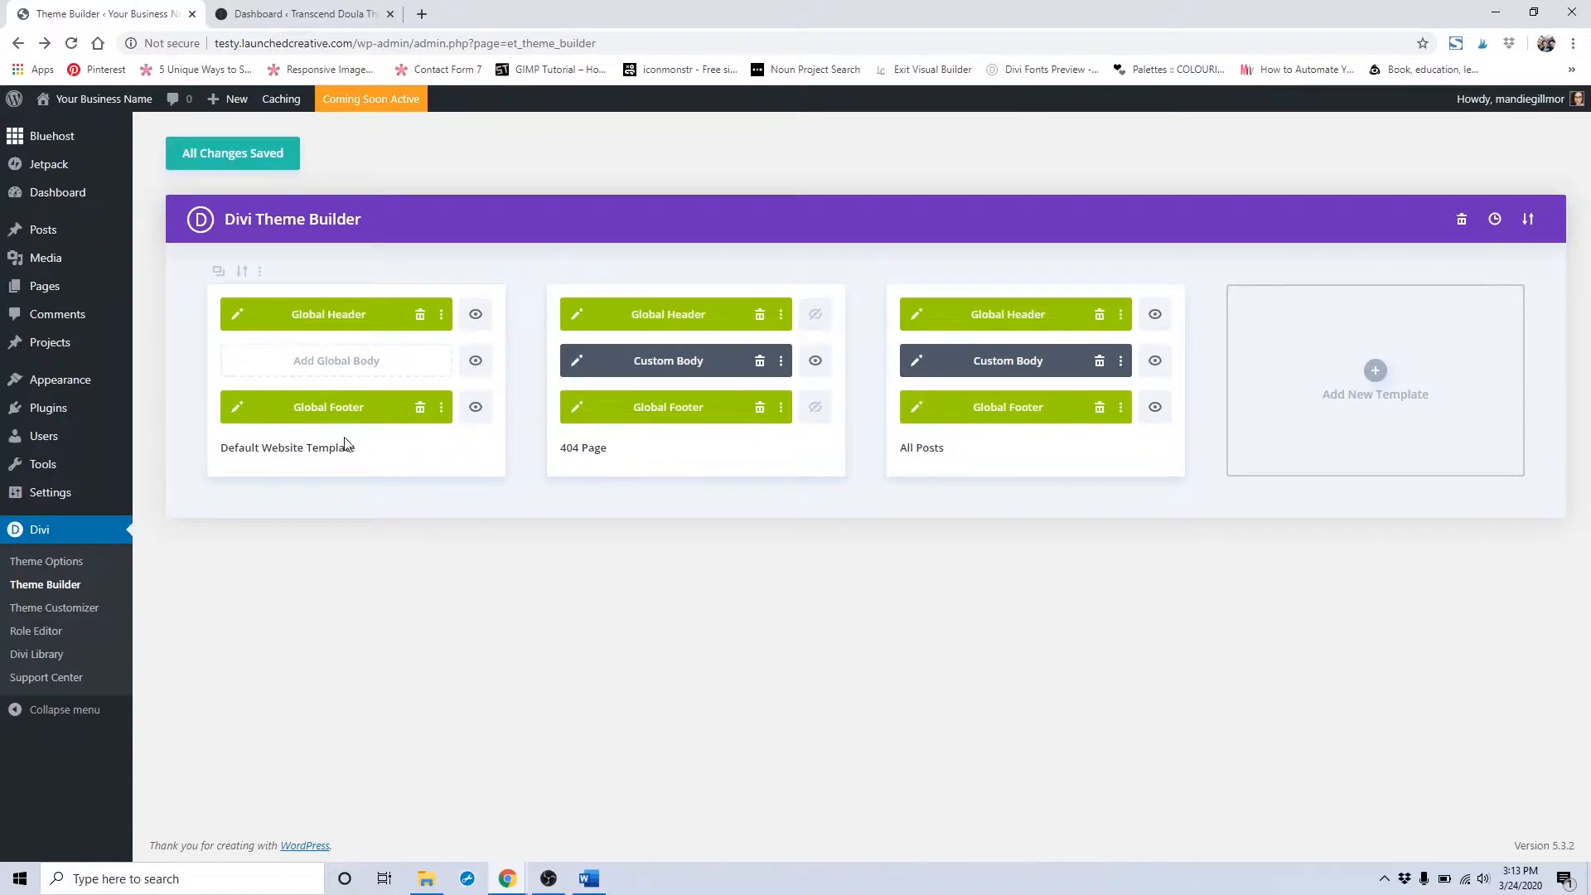
Open the Default Website Template's Global Footer layout and the background settings of its "Let's Chat" section
{"action": "left_click", "coordinate": [240, 418]}
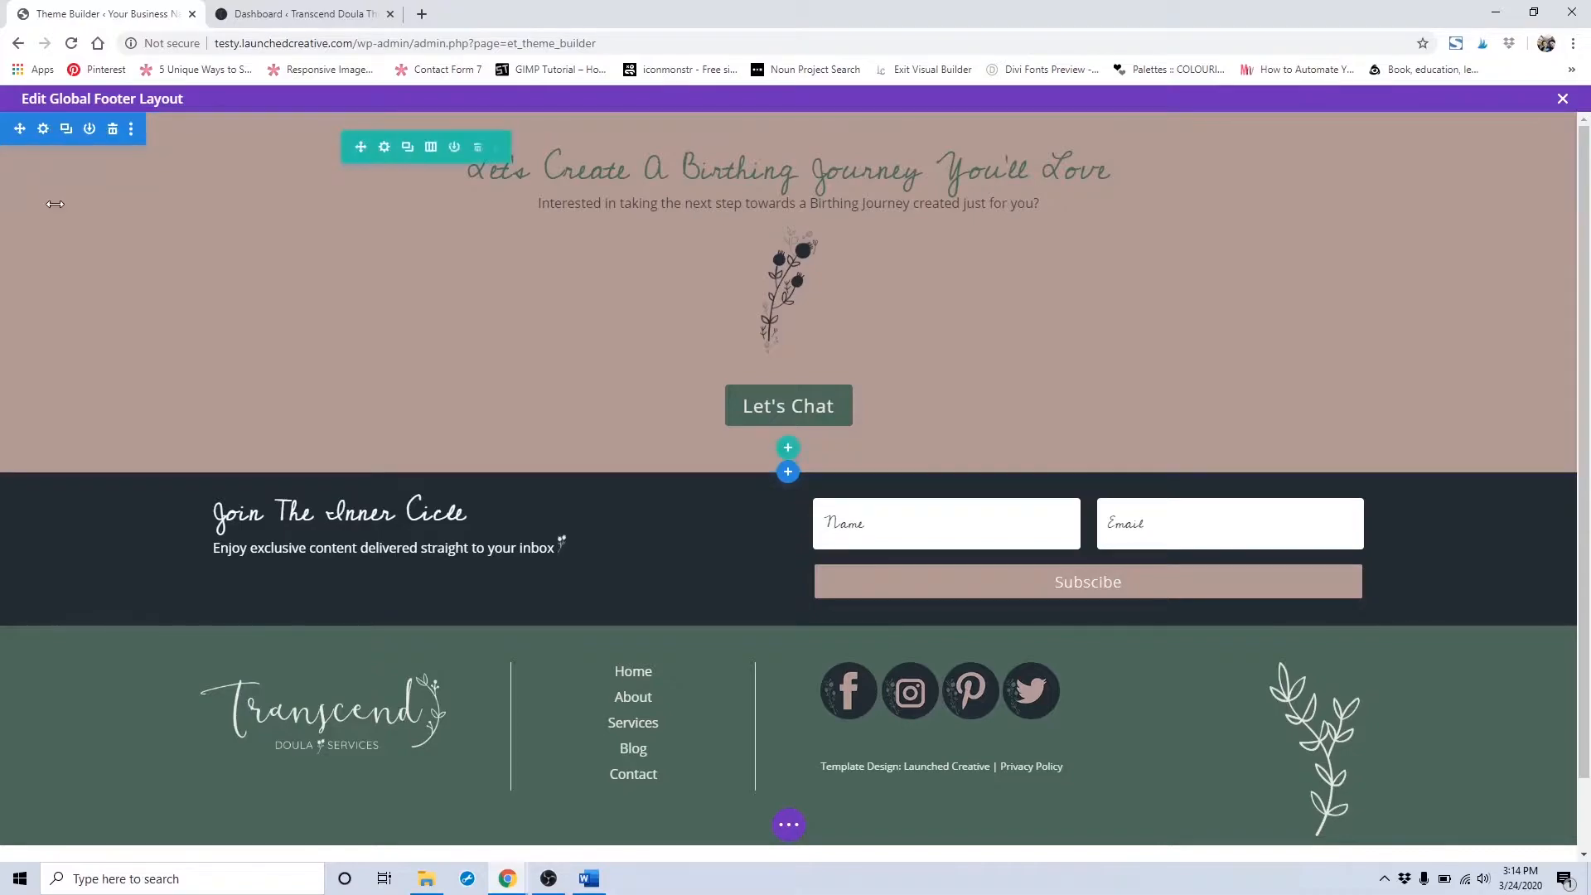
{"action": "left_click", "coordinate": [43, 130]}
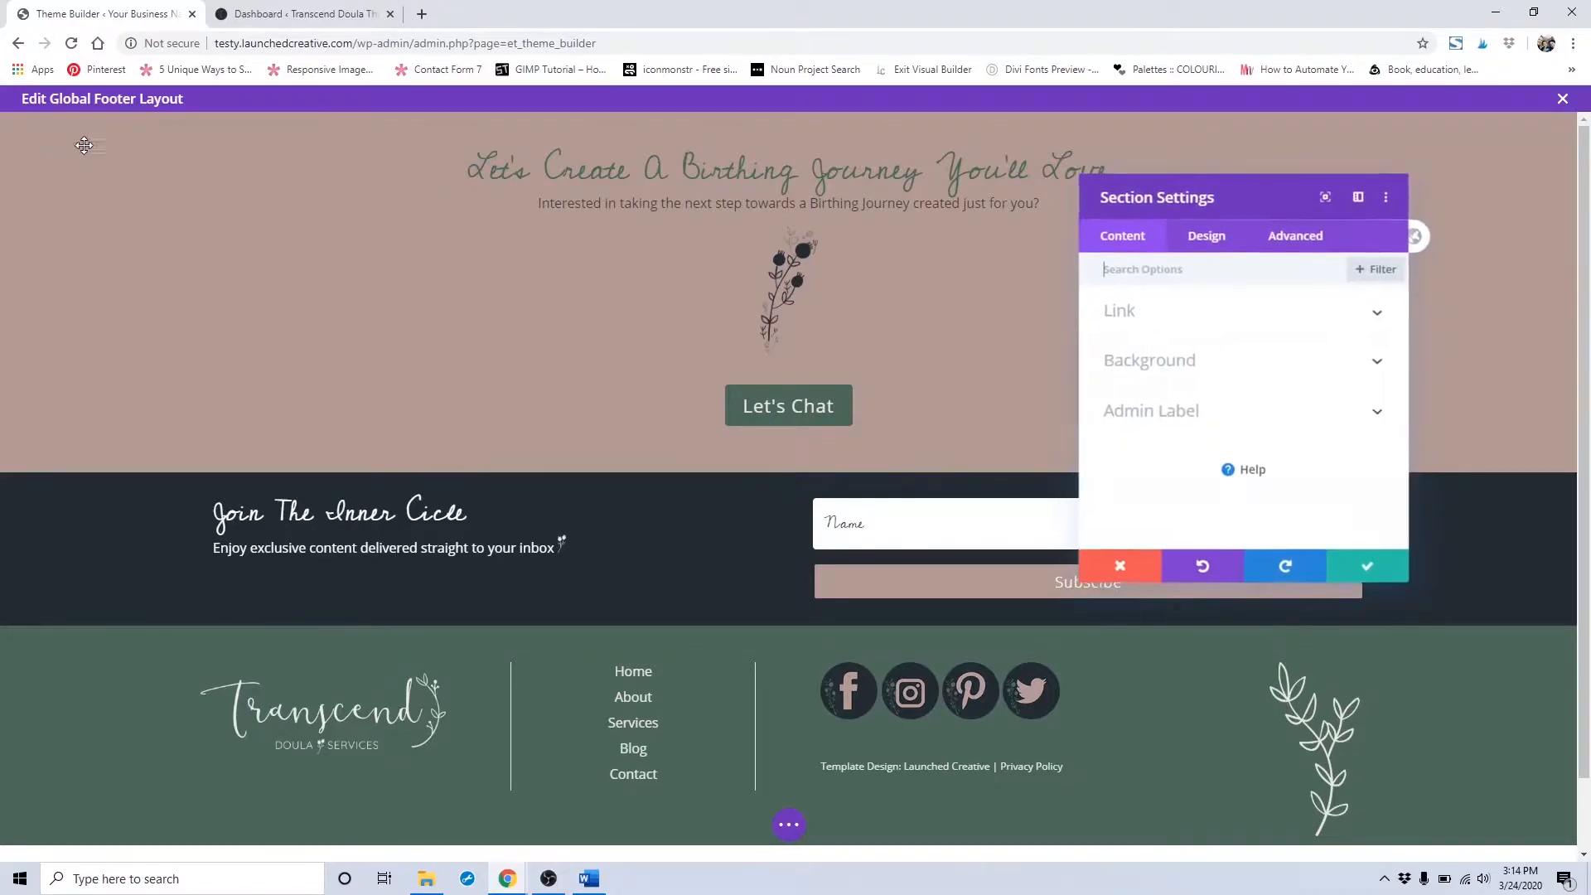
{"action": "left_click", "coordinate": [1179, 359]}
{"action": "scroll", "coordinate": [1181, 378], "scroll_direction": "down", "scroll_amount": 2}
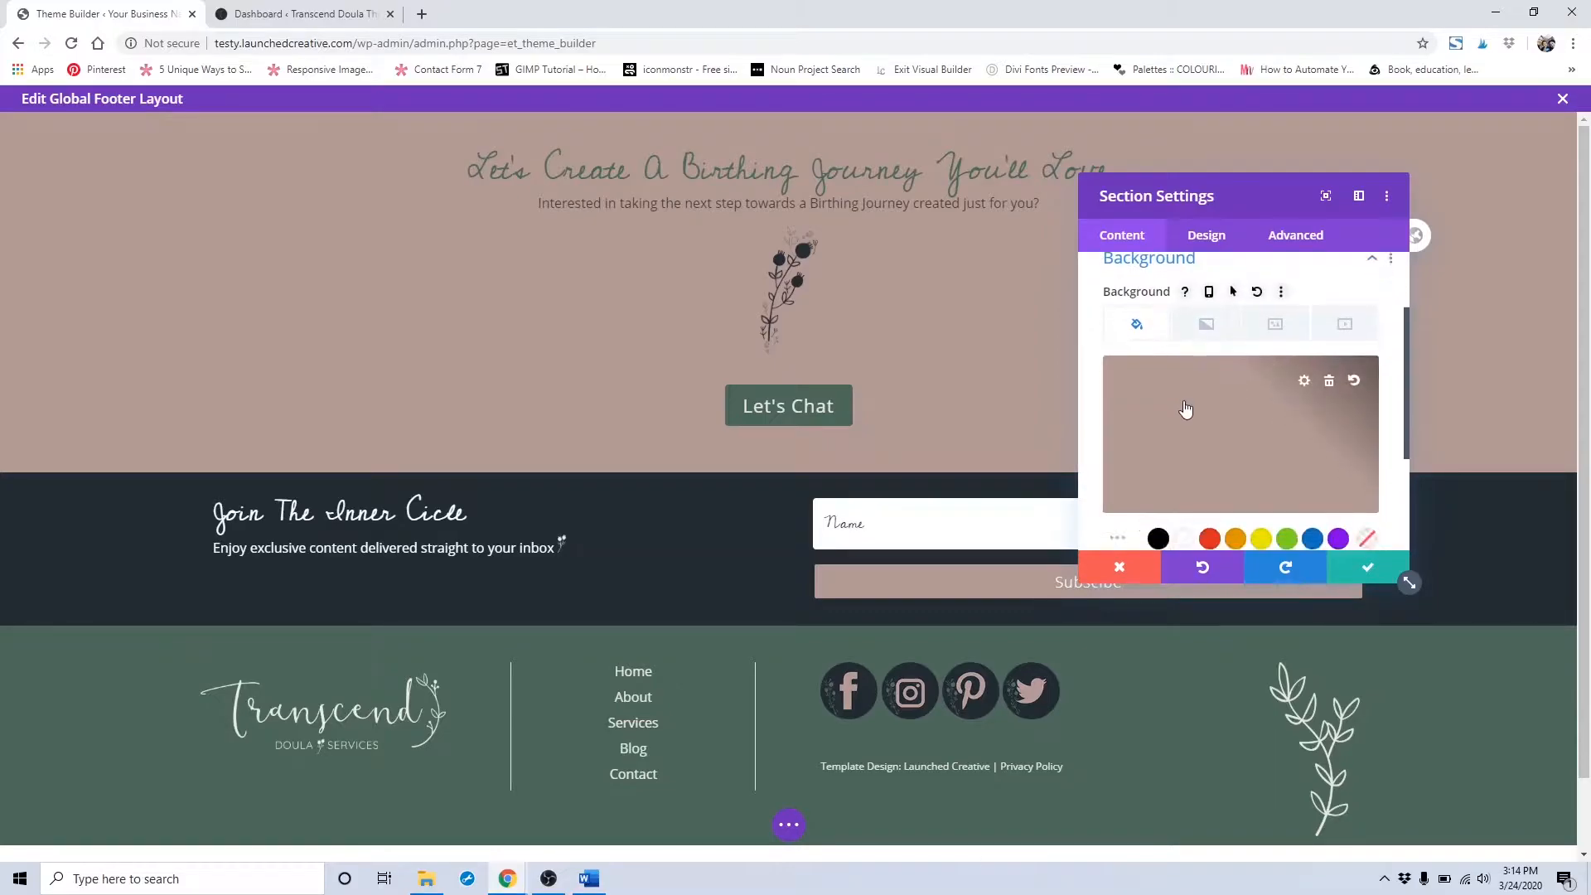
Try the orange, yellow and green swatches and the hex code #00000 as the "Let's Chat" section's background color
{"action": "left_click", "coordinate": [1234, 474]}
{"action": "left_click", "coordinate": [1260, 474]}
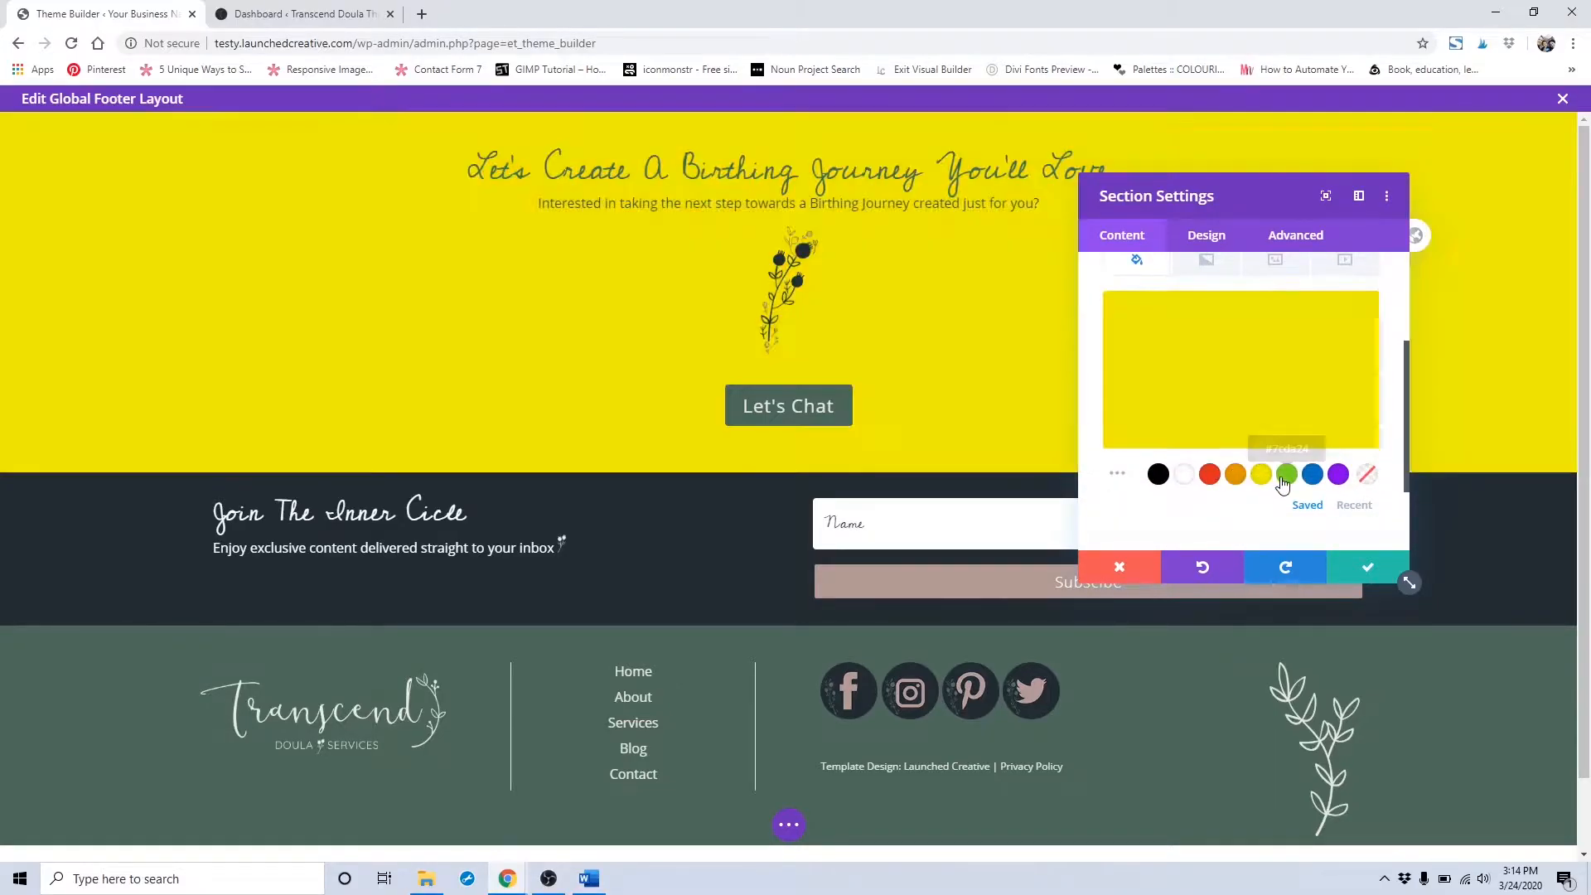
{"action": "left_click", "coordinate": [1286, 474]}
{"action": "scroll", "coordinate": [1289, 468], "scroll_direction": "up", "scroll_amount": 3}
{"action": "scroll", "coordinate": [1187, 455], "scroll_direction": "down", "scroll_amount": 1}
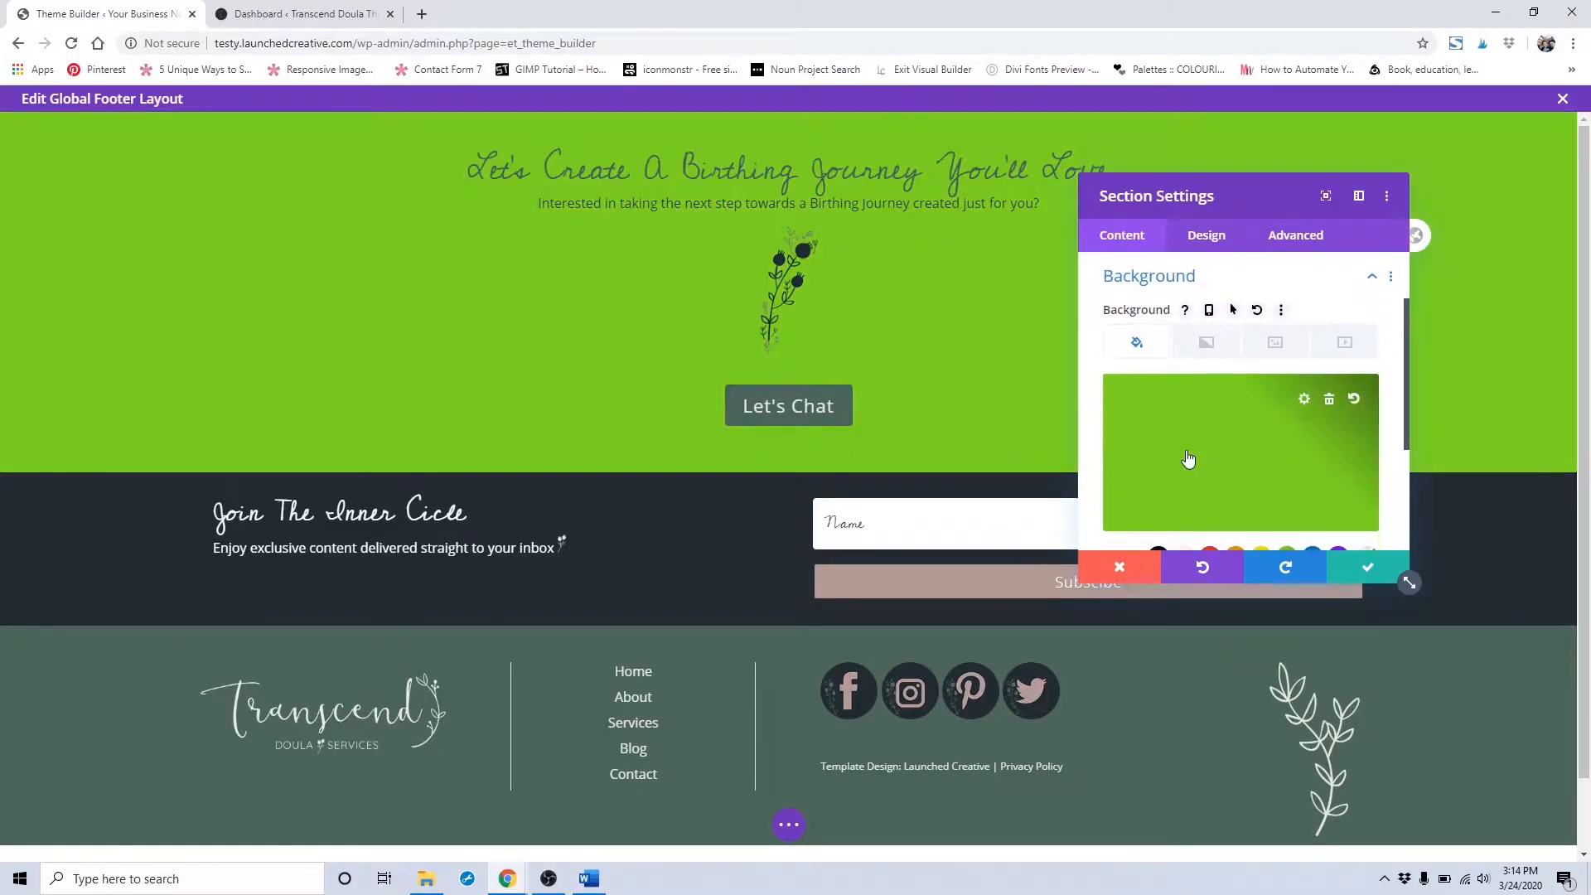
{"action": "left_click", "coordinate": [1188, 459]}
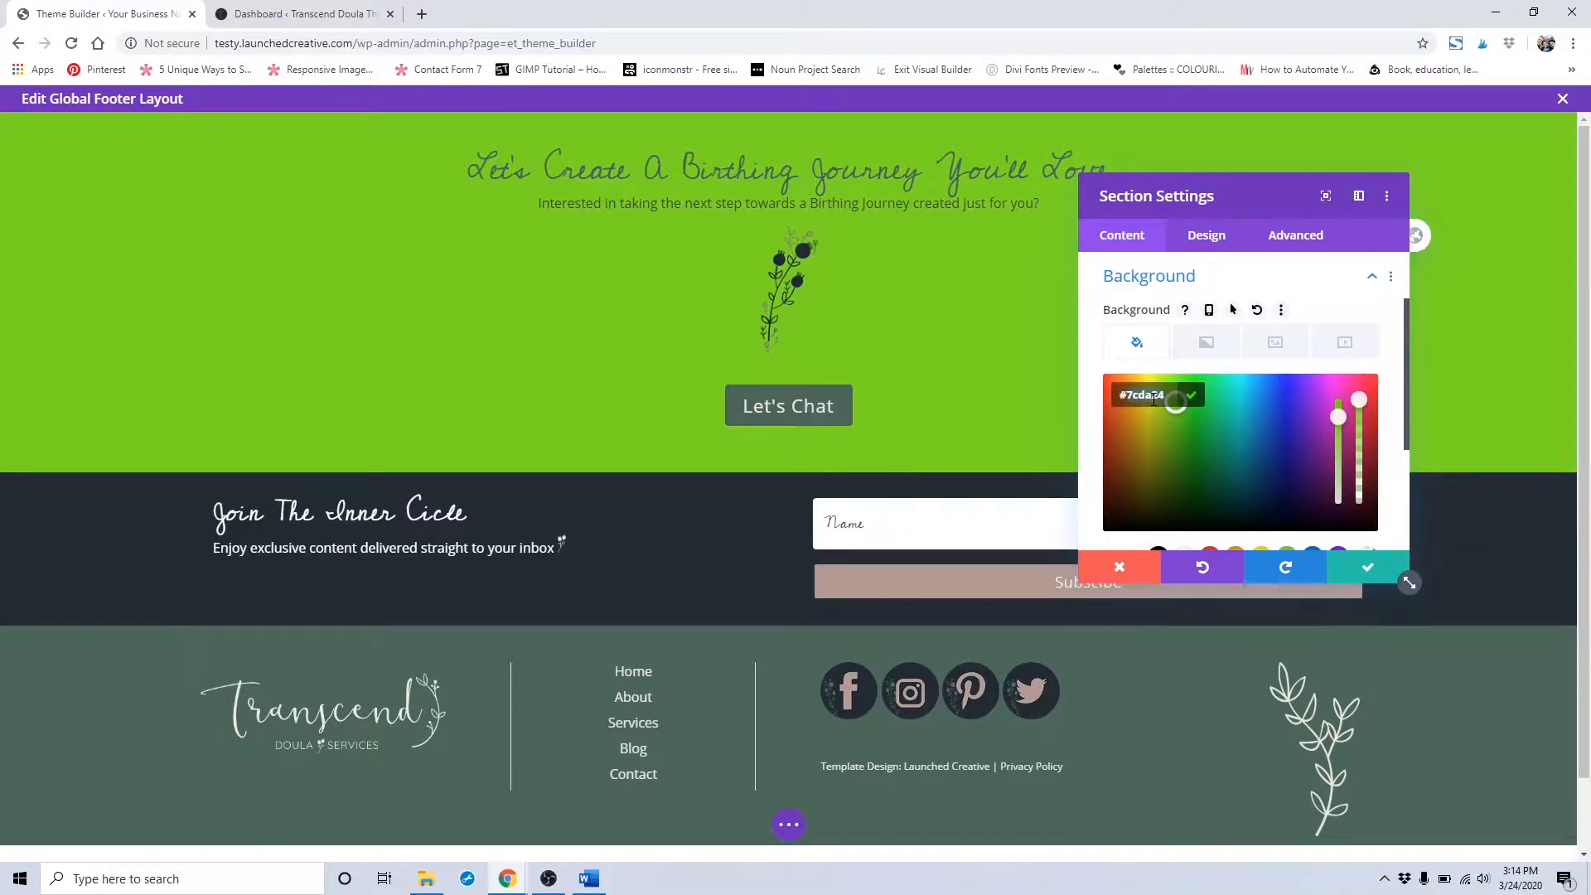
{"action": "type", "text": "#00000"}
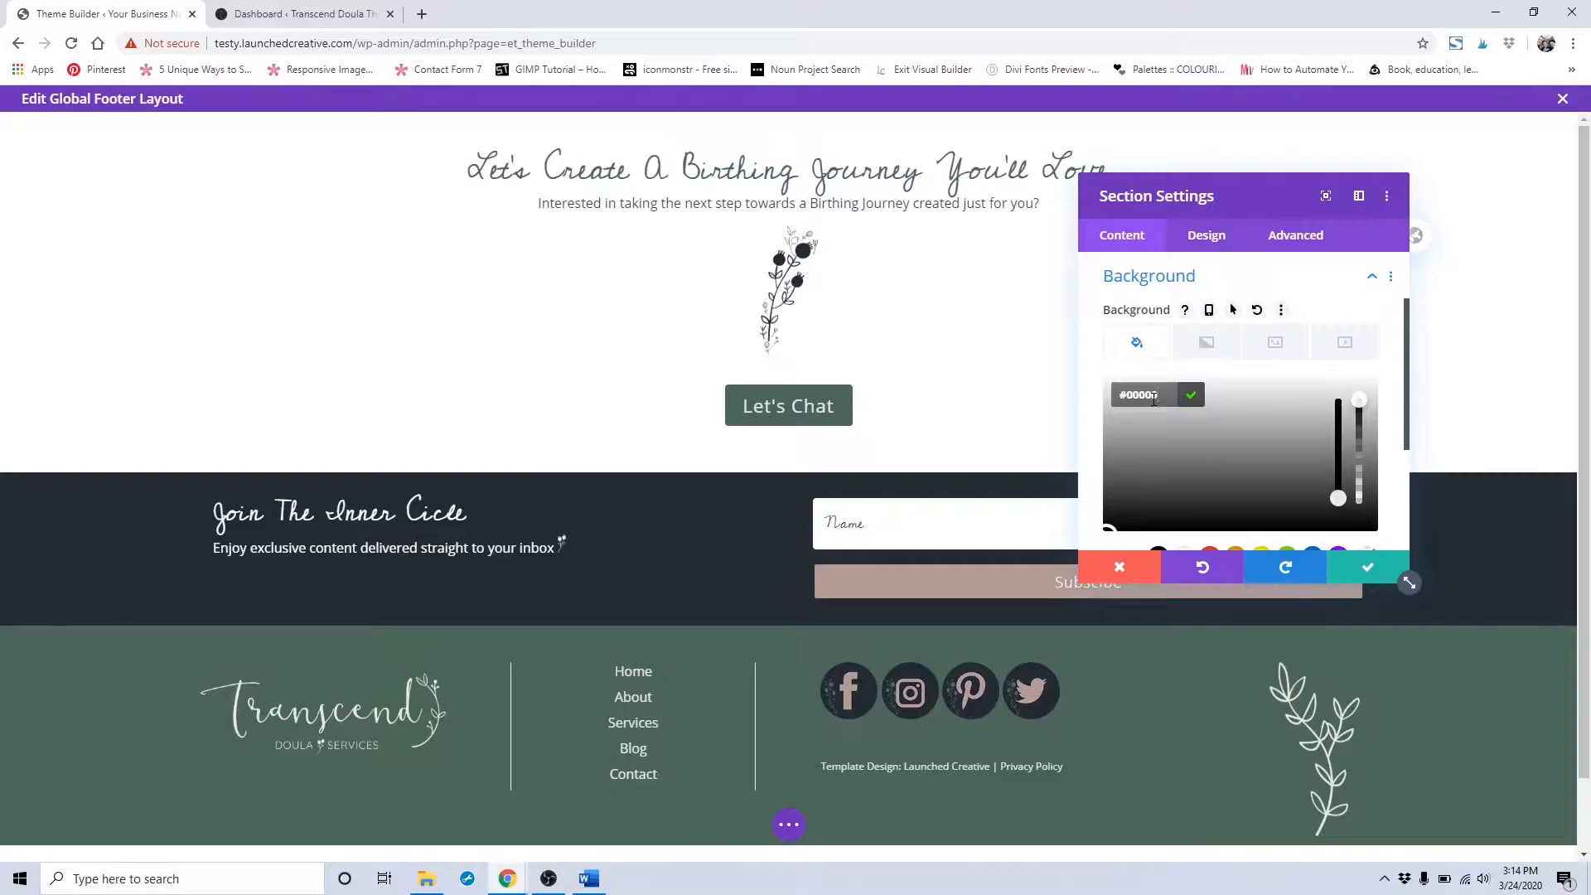
Choose the custom burnt orange #893400 as the "Let's Chat" section's background color and save the section settings
{"action": "scroll", "coordinate": [1170, 388], "scroll_direction": "down", "scroll_amount": 1}
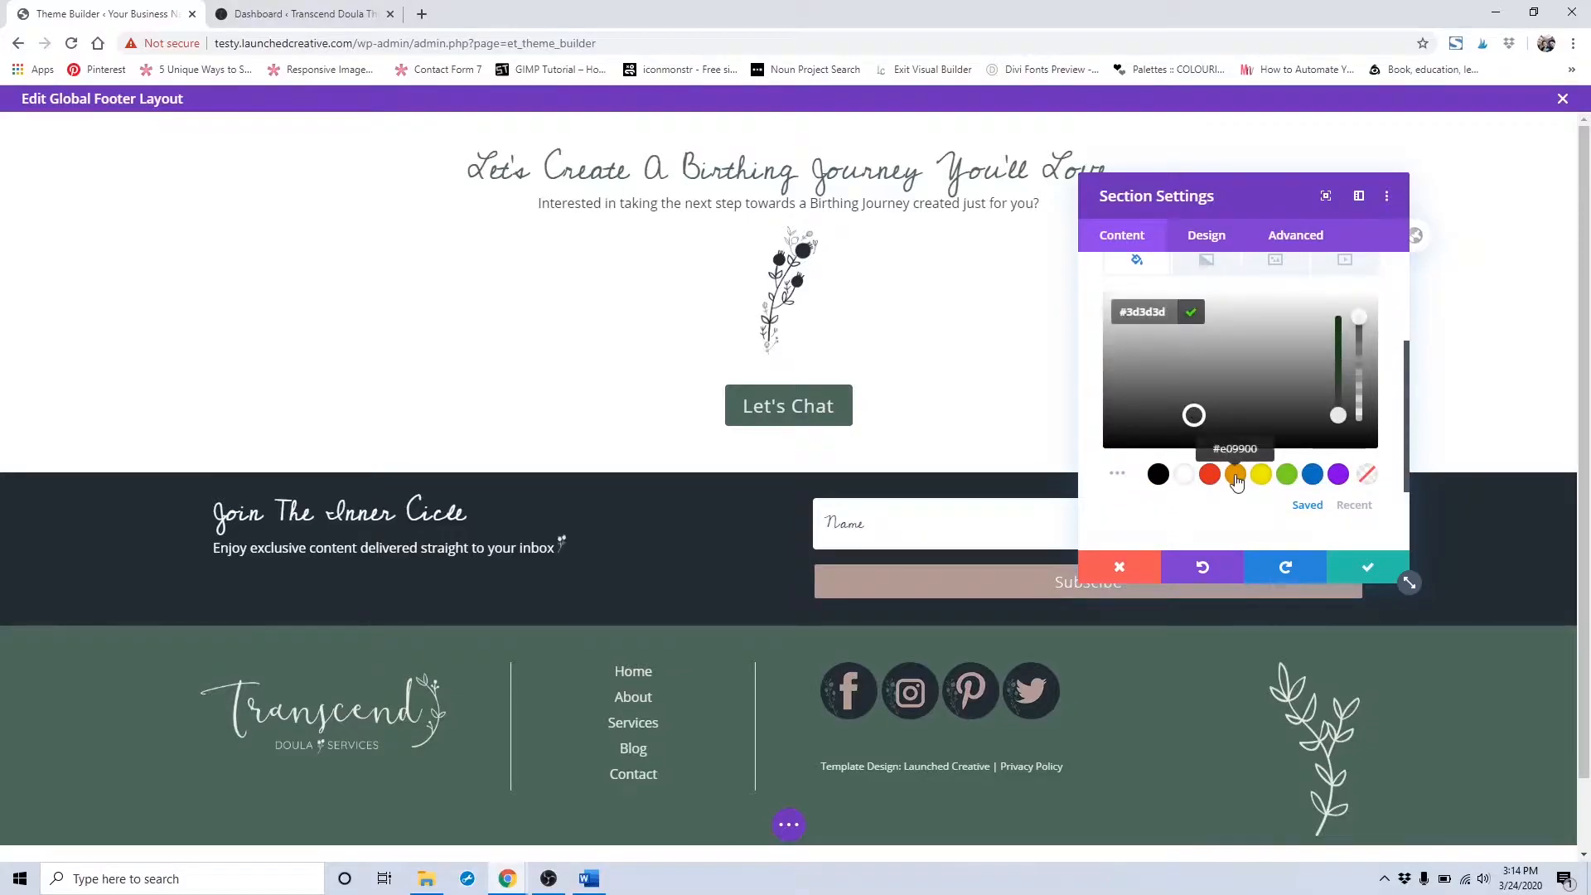
{"action": "left_click", "coordinate": [1235, 474]}
{"action": "left_click", "coordinate": [1246, 399]}
{"action": "left_click", "coordinate": [1246, 400]}
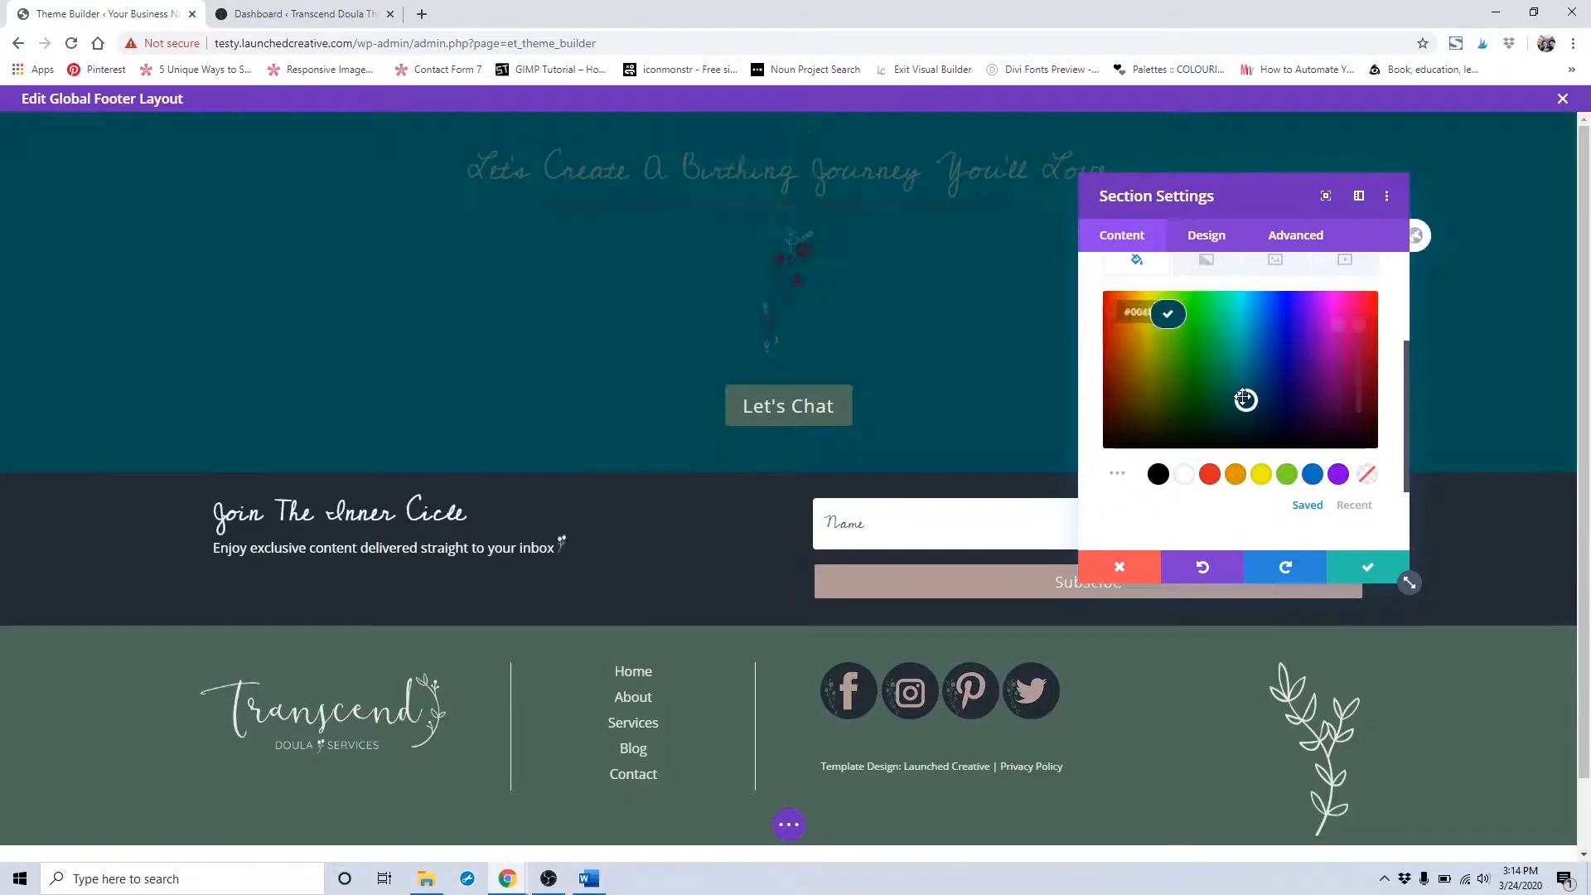
{"action": "left_click_drag", "start_coordinate": [1246, 399], "coordinate": [1115, 358]}
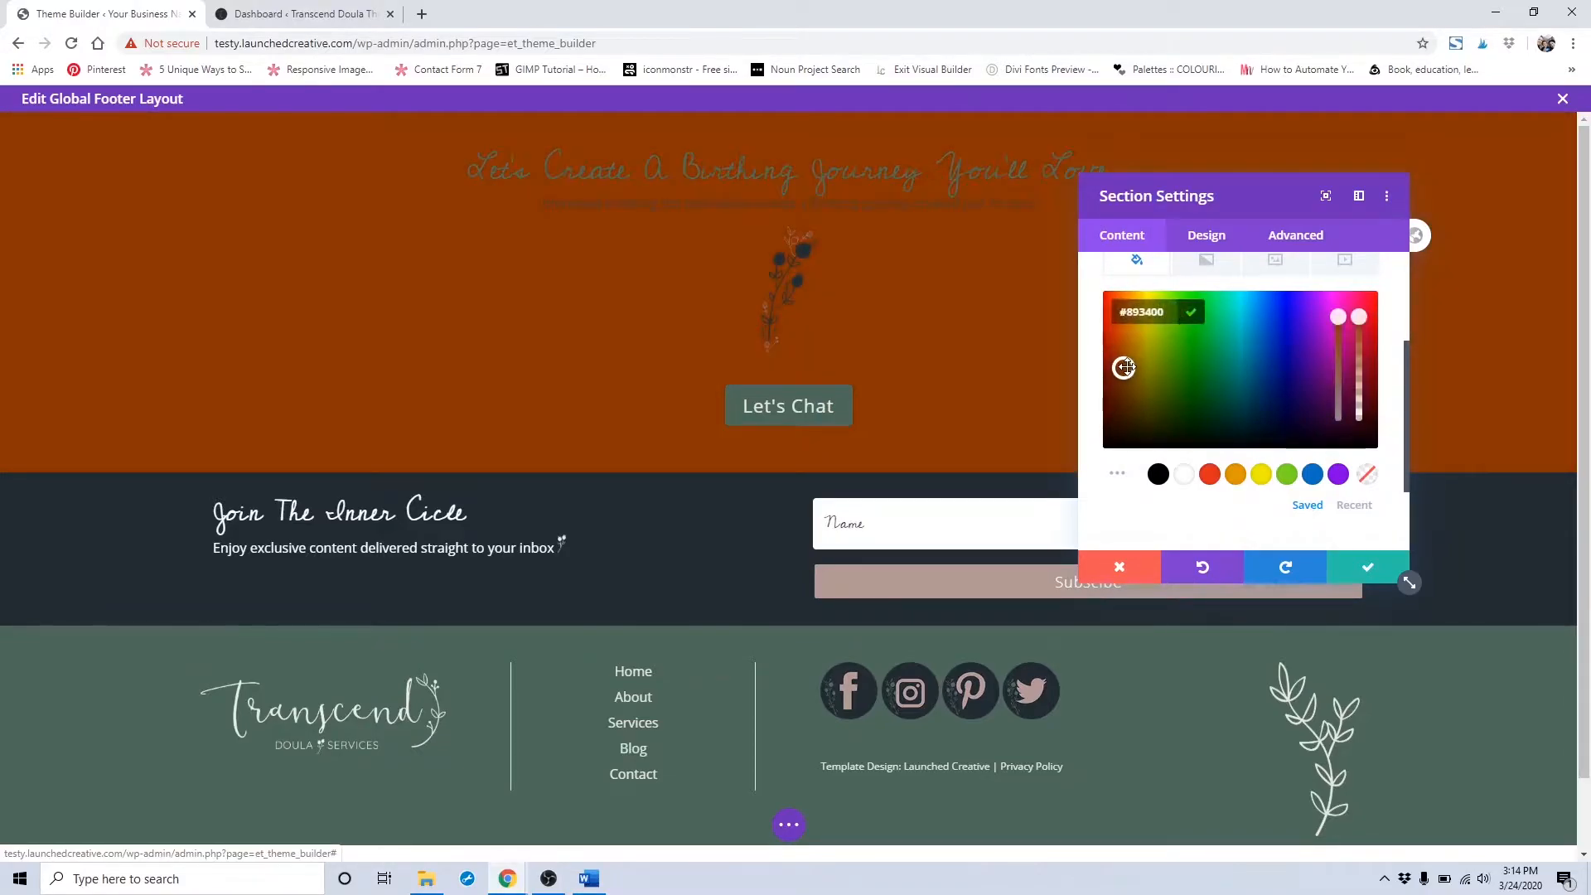
{"action": "left_click", "coordinate": [1367, 570]}
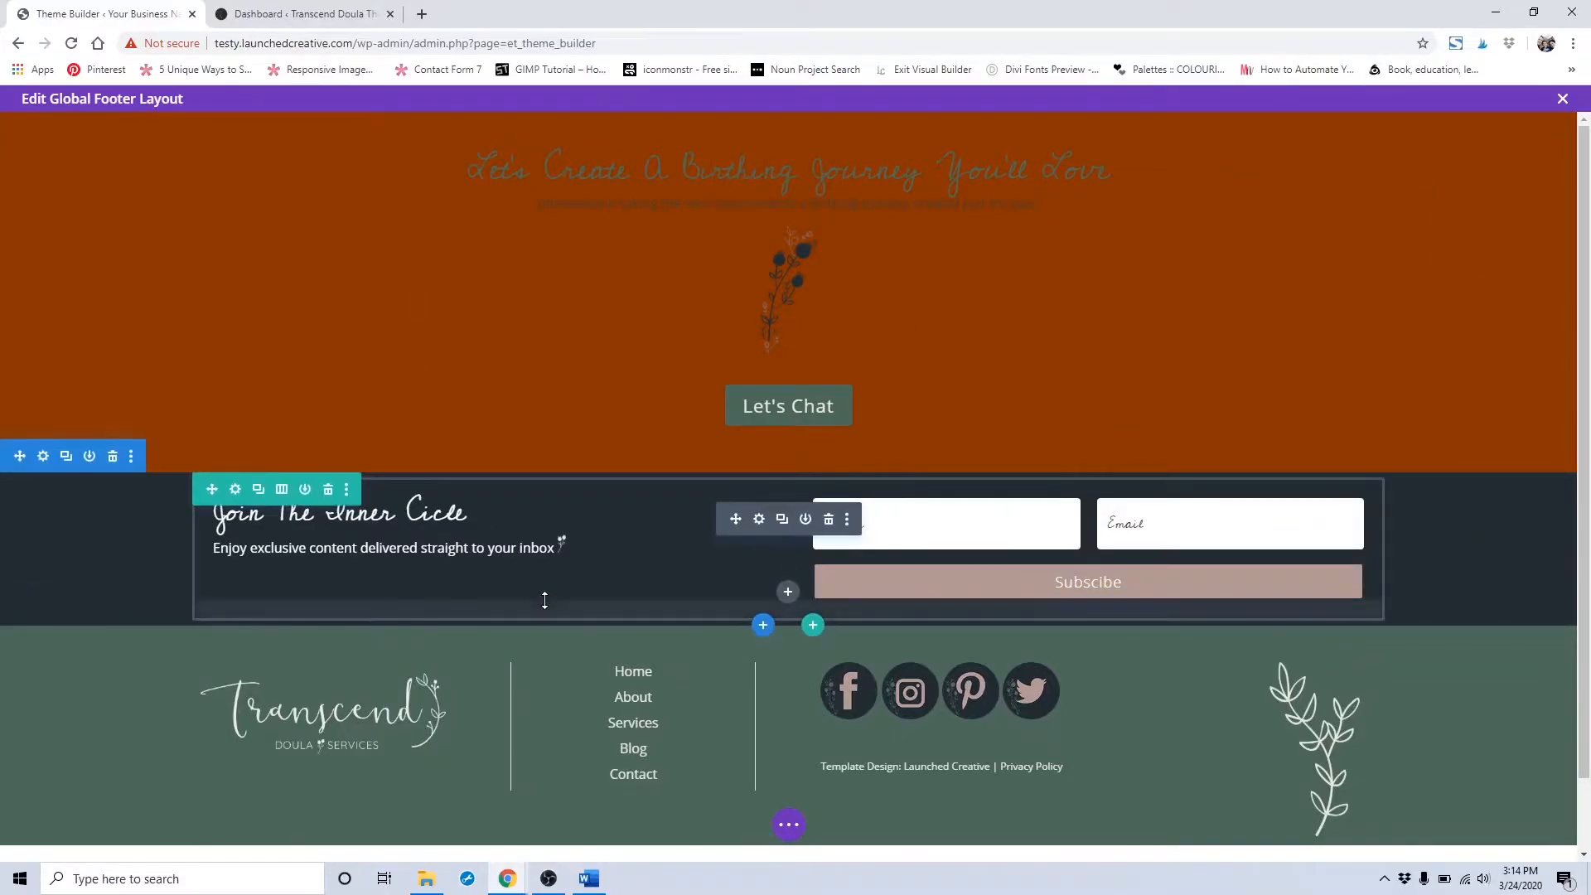
Try orange, yellow and white background colors on the email sign-up row and discard the row changes
{"action": "left_click", "coordinate": [236, 489]}
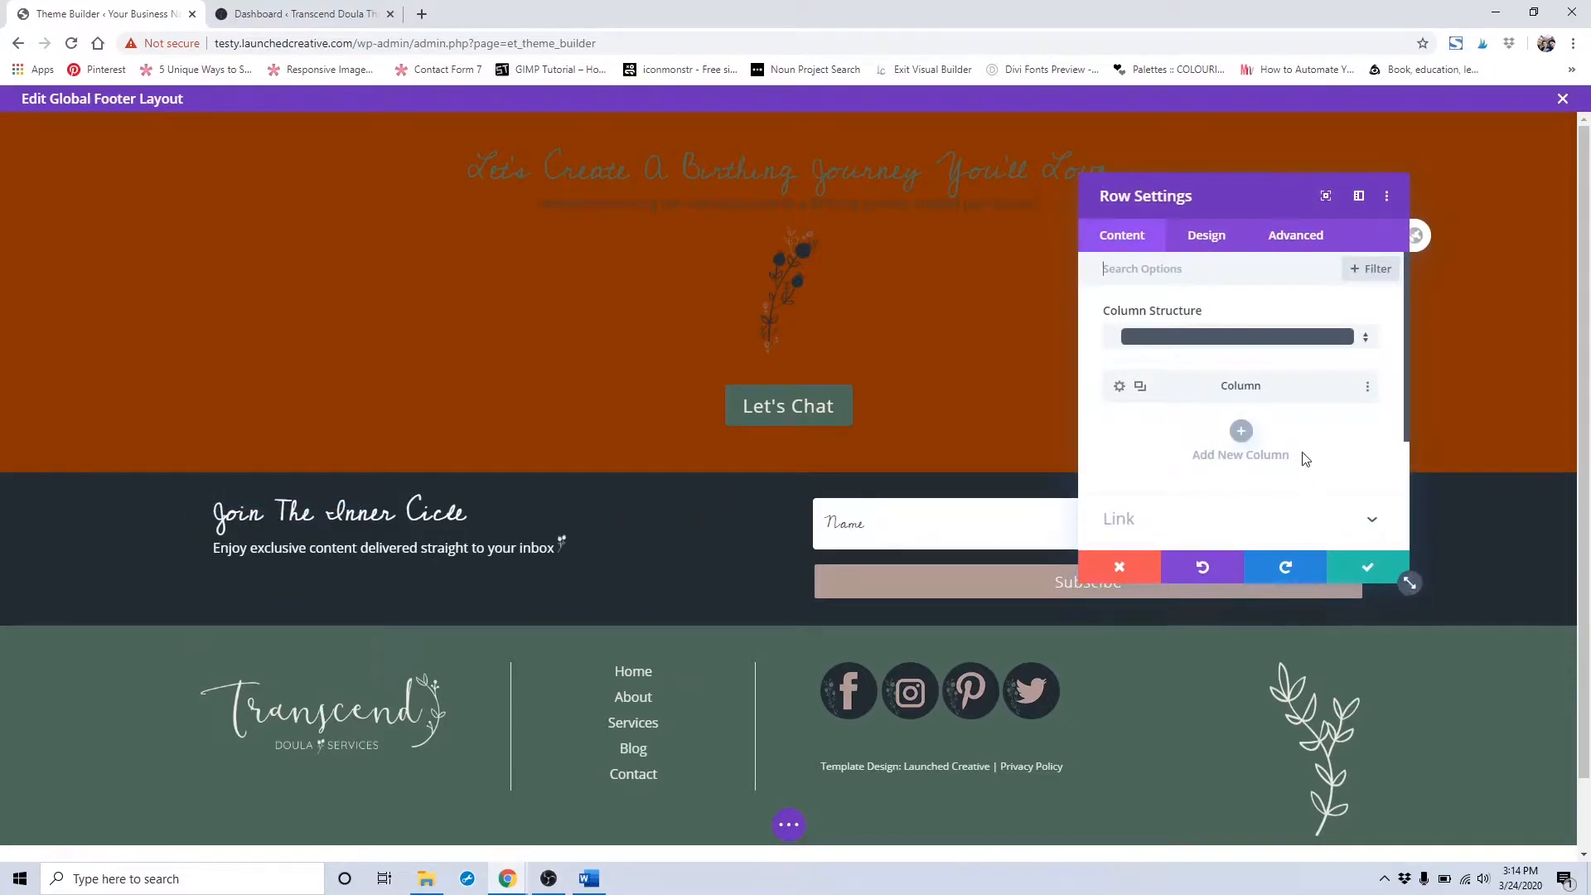
{"action": "scroll", "coordinate": [1305, 456], "scroll_direction": "down", "scroll_amount": 2}
{"action": "left_click", "coordinate": [1214, 419]}
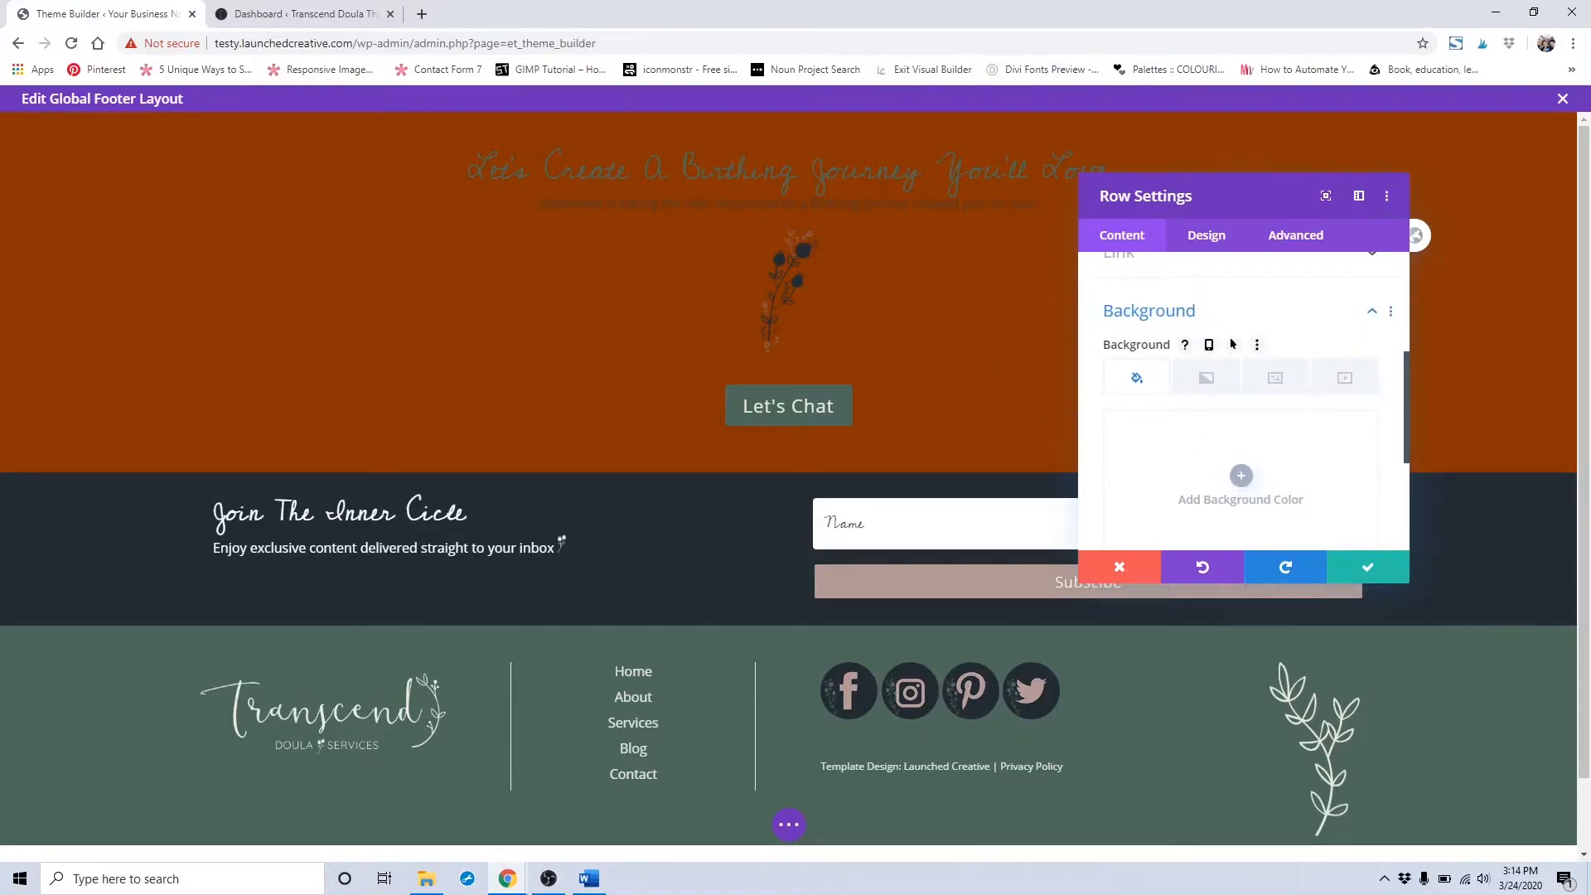
{"action": "left_click", "coordinate": [1242, 476]}
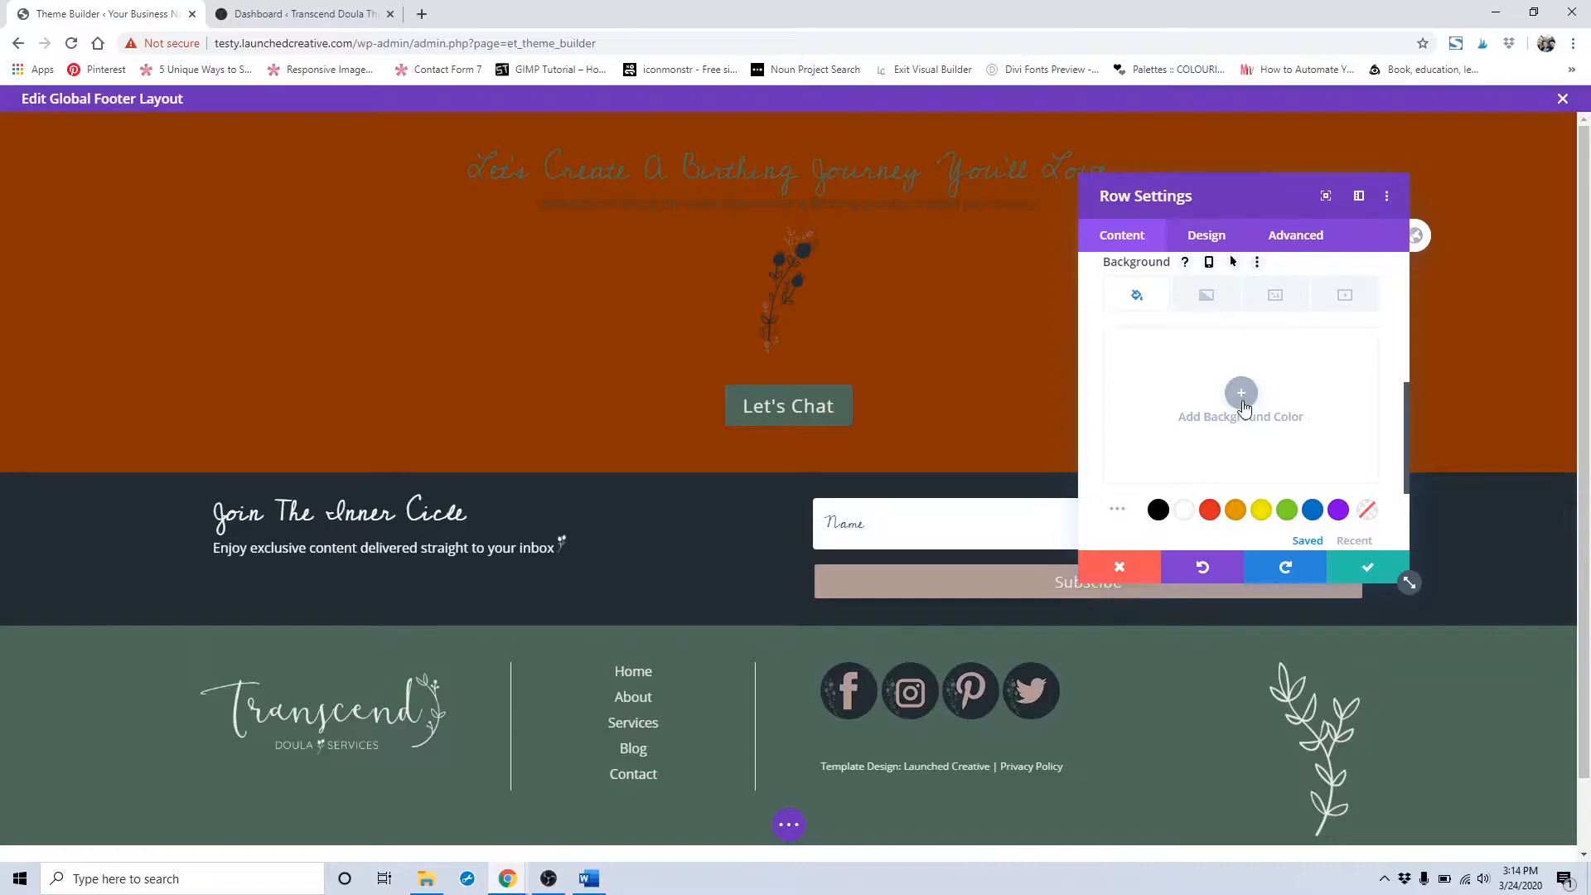
{"action": "left_click", "coordinate": [1243, 398]}
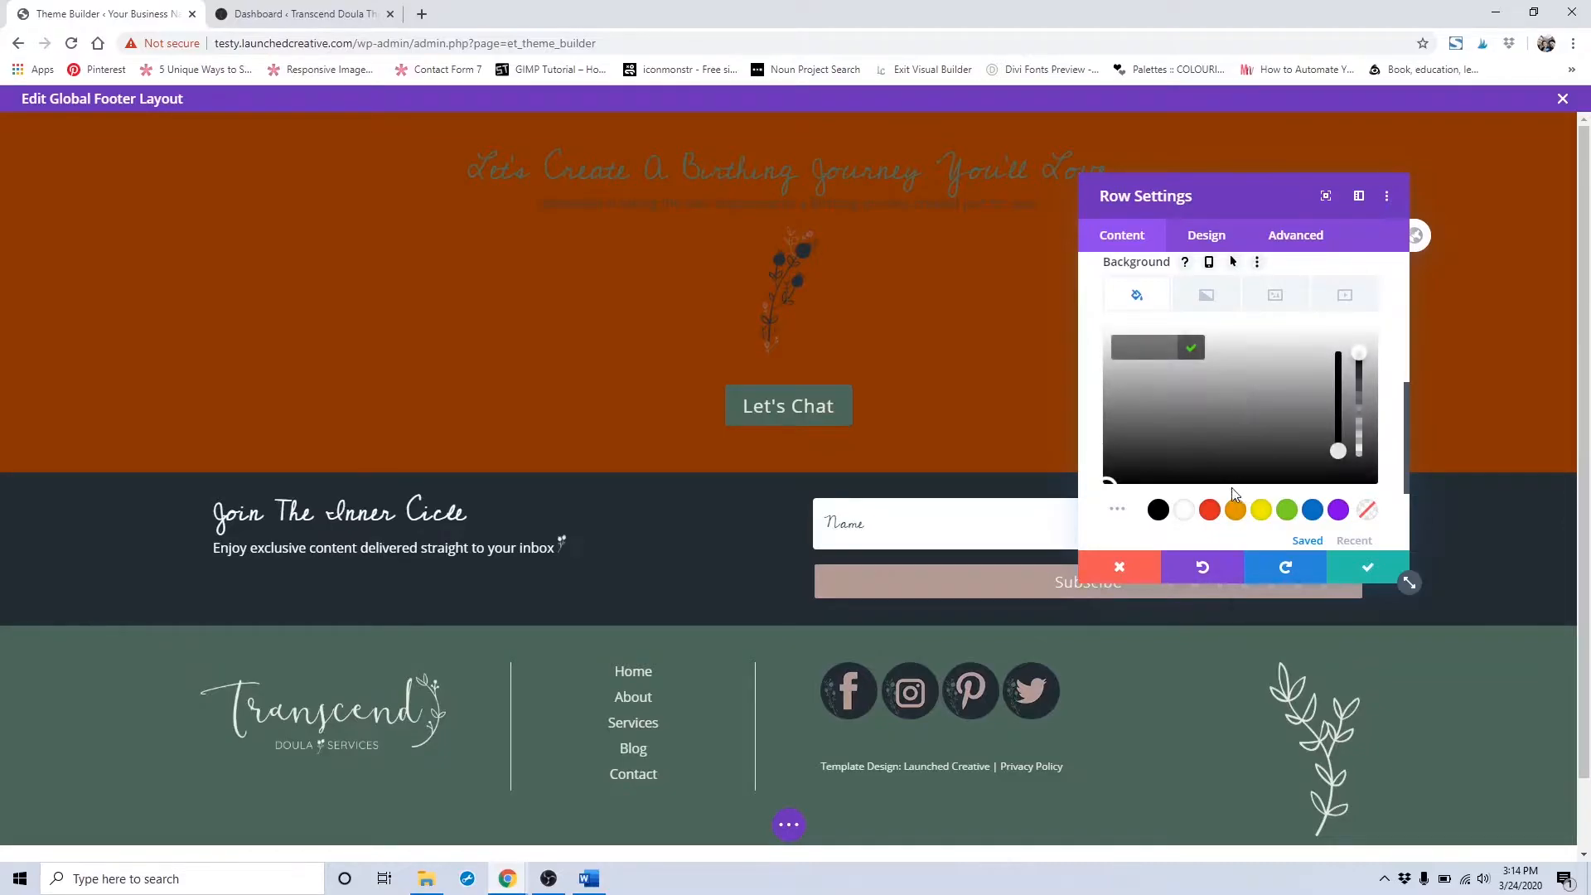
{"action": "left_click", "coordinate": [1235, 510]}
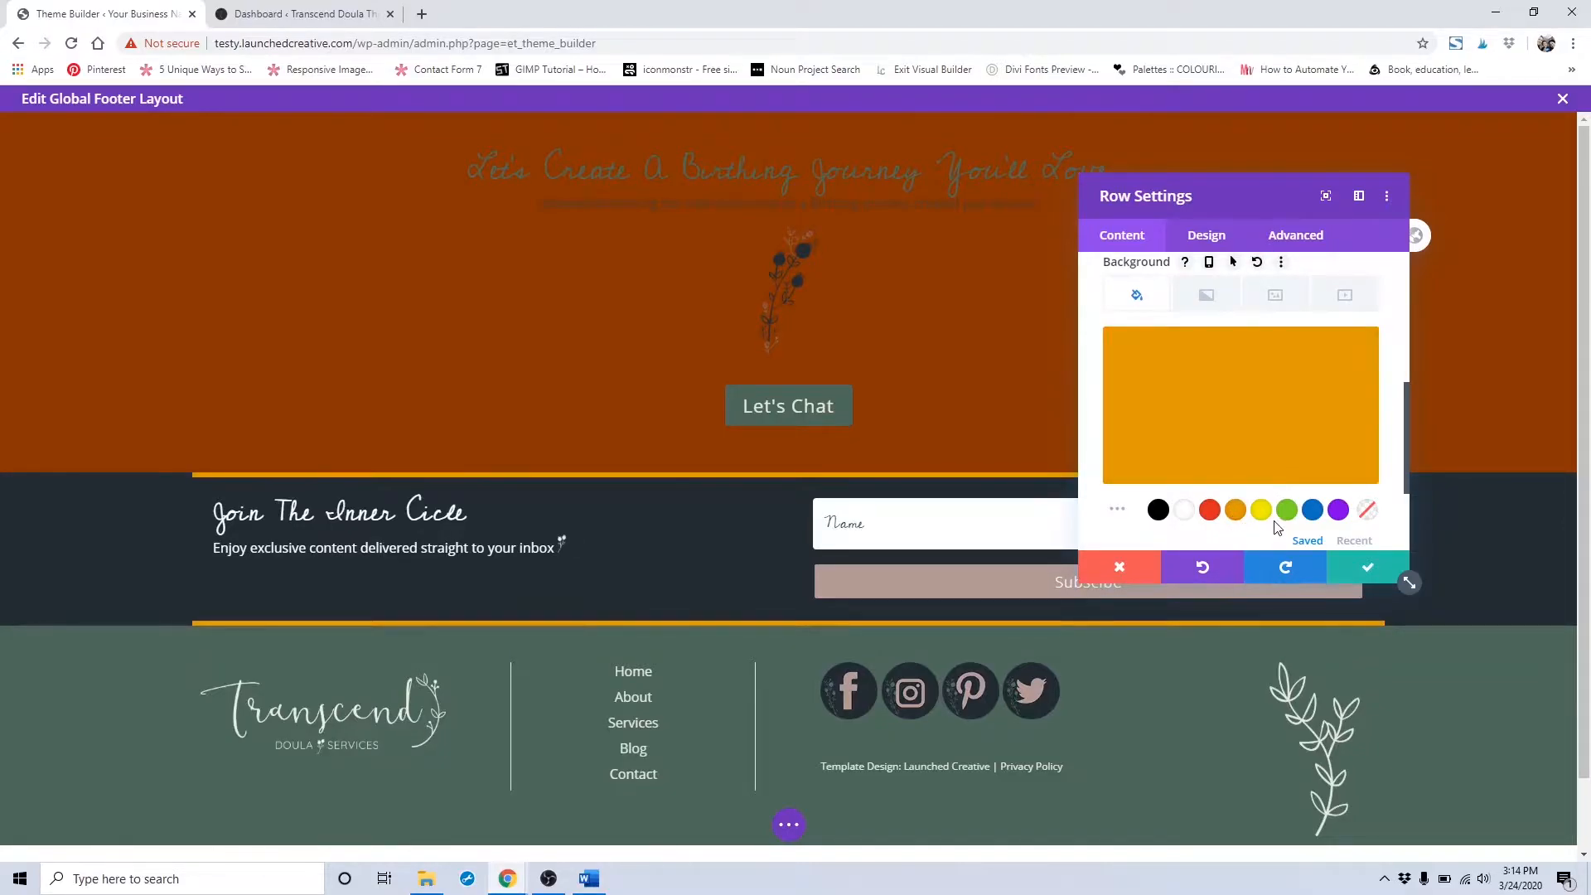
{"action": "left_click", "coordinate": [1260, 509]}
{"action": "left_click", "coordinate": [1184, 509]}
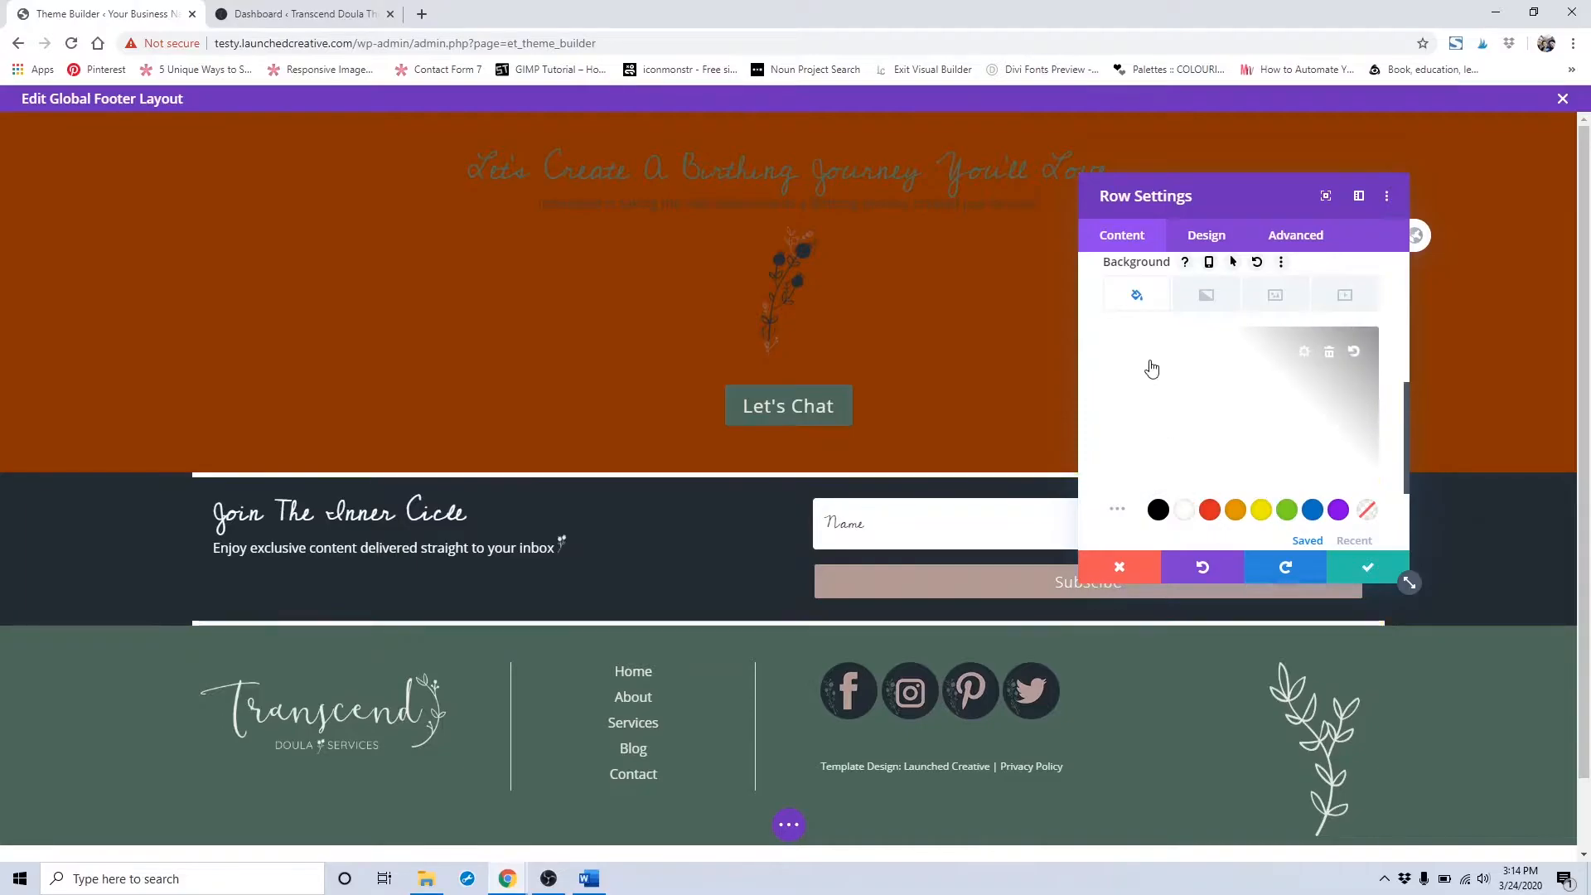
{"action": "left_click", "coordinate": [1152, 369]}
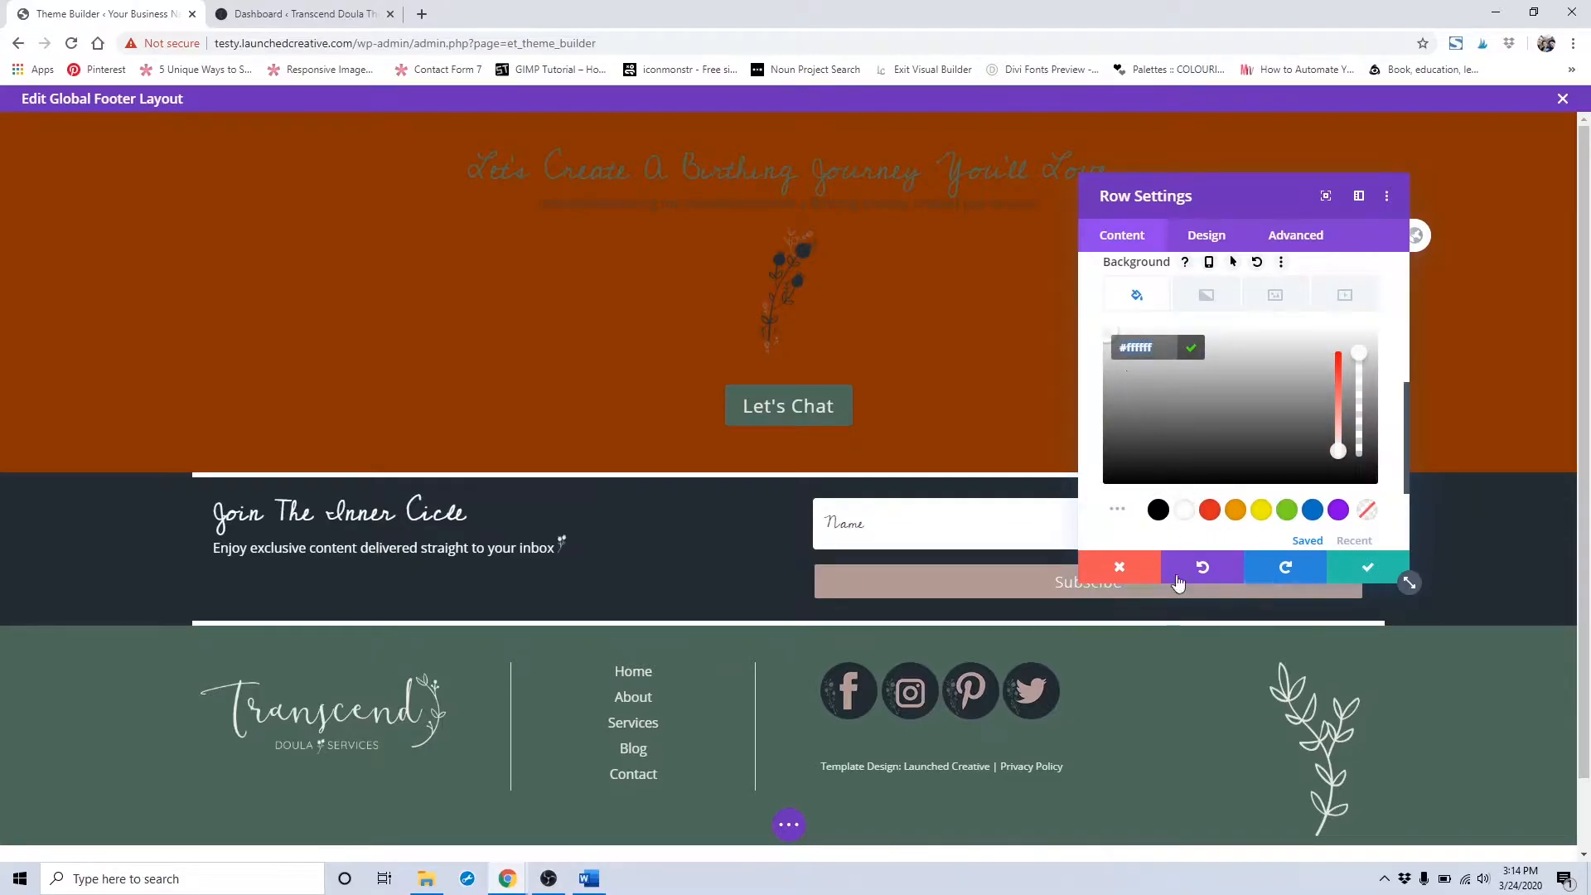
{"action": "left_click", "coordinate": [1127, 567]}
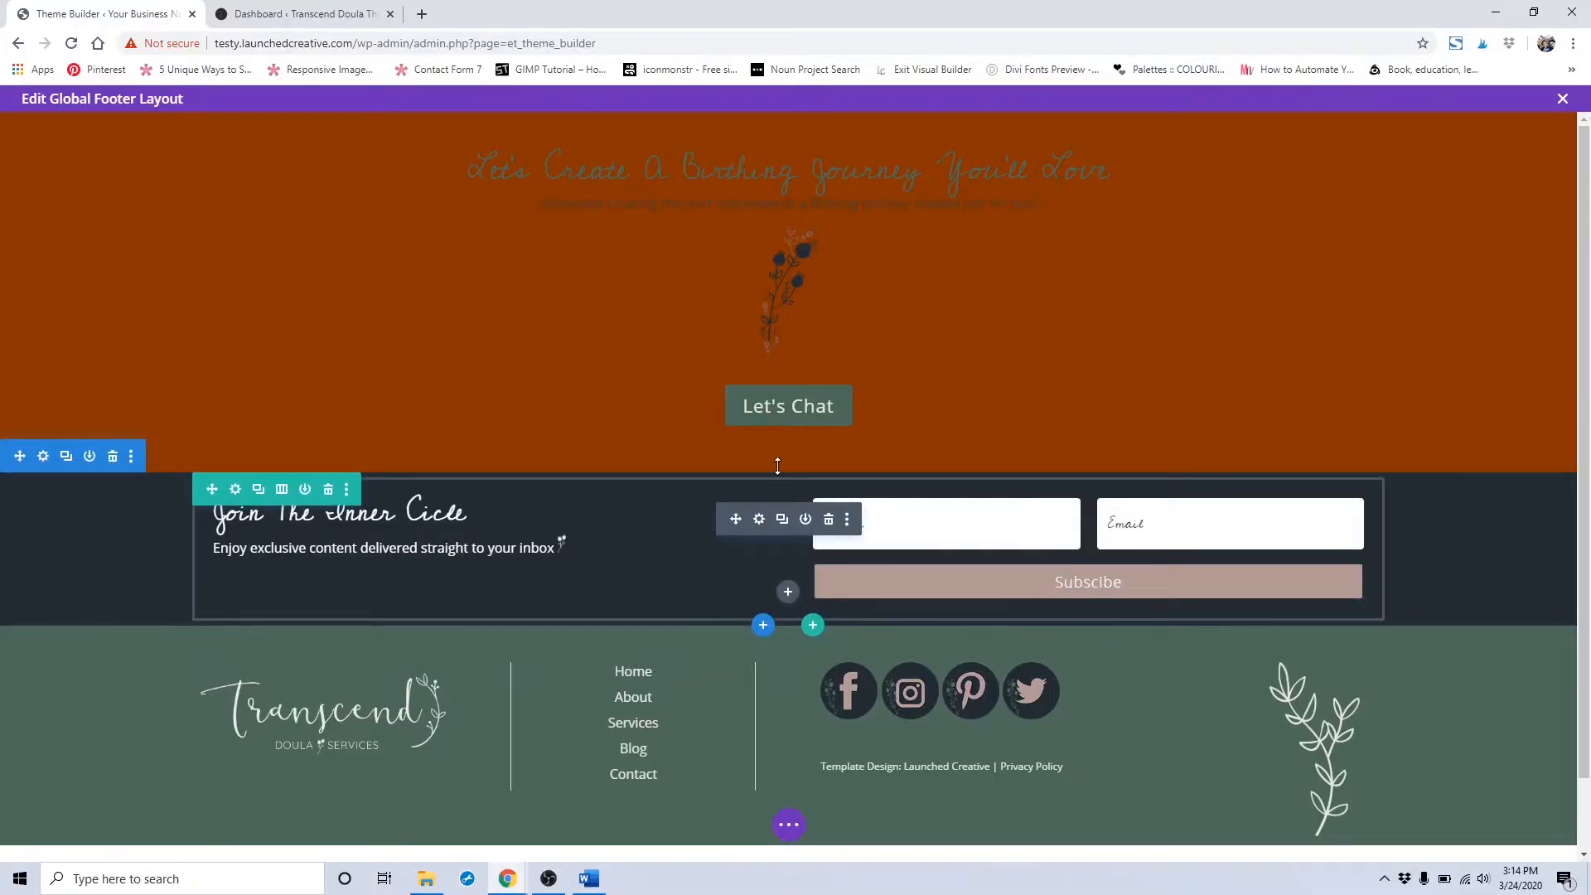
Change the email opt-in module's title to "Sign Up For MyMail List"
{"action": "scroll", "coordinate": [777, 465], "scroll_direction": "down", "scroll_amount": 1}
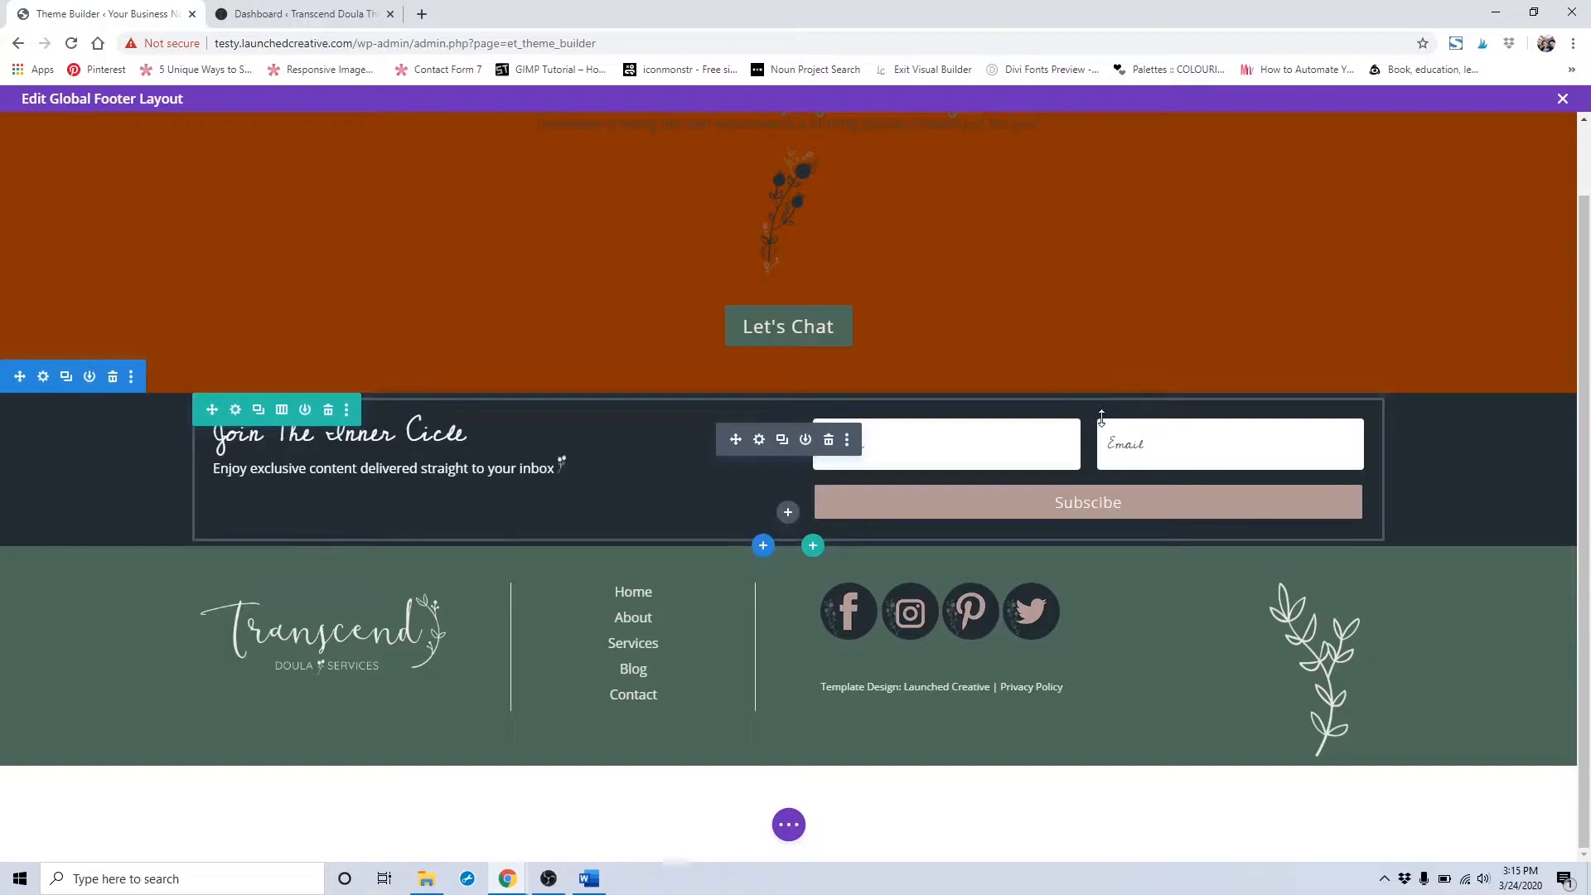
{"action": "scroll", "coordinate": [877, 531], "scroll_direction": "up", "scroll_amount": 1}
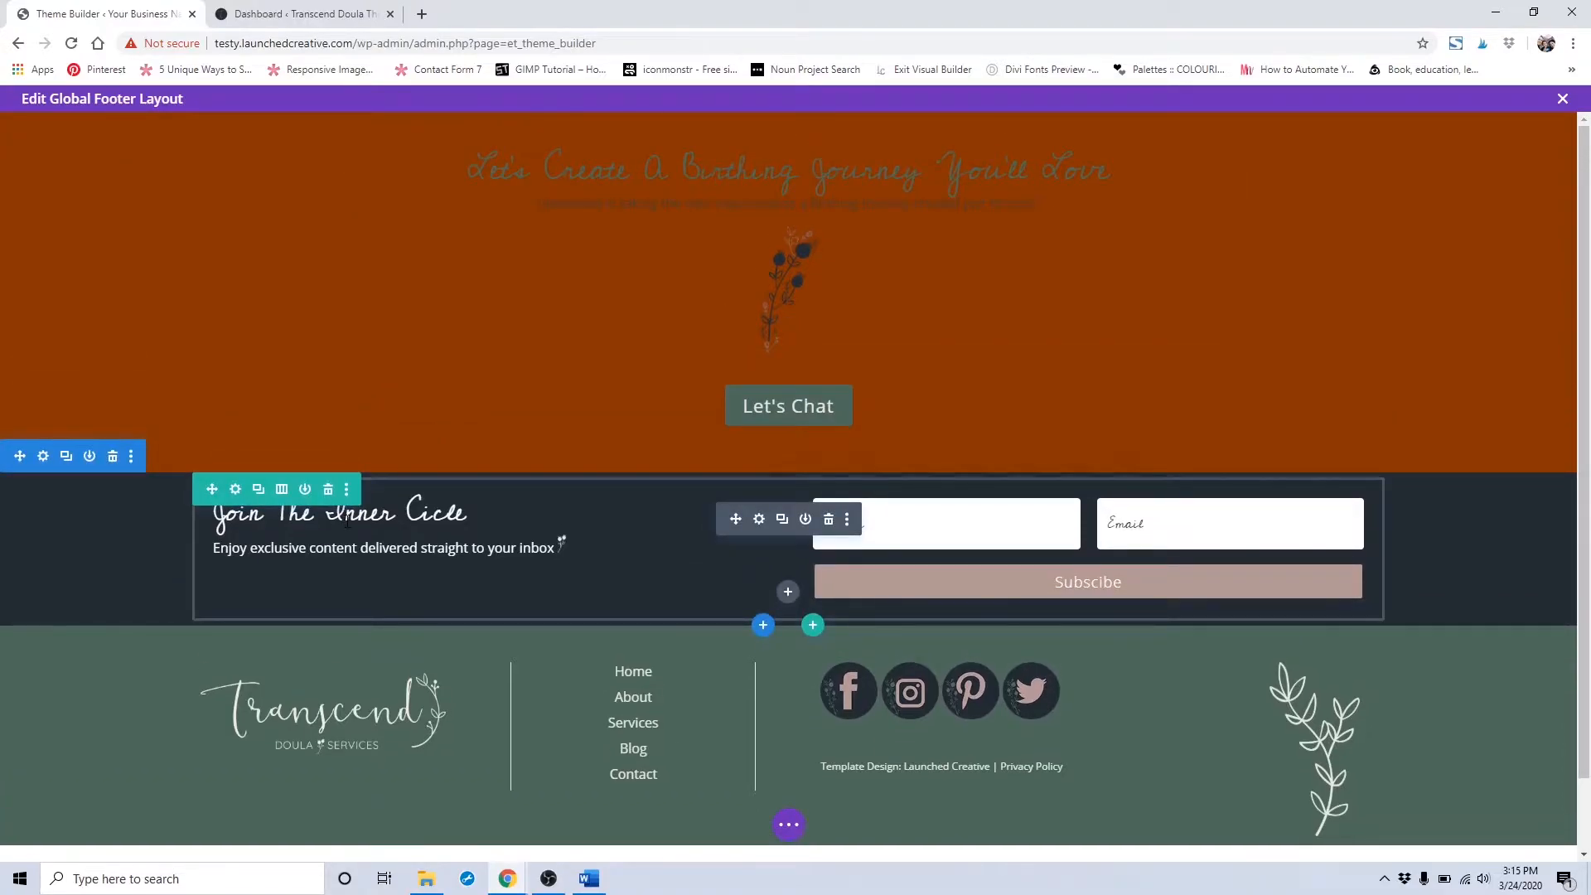
{"action": "left_click", "coordinate": [758, 525]}
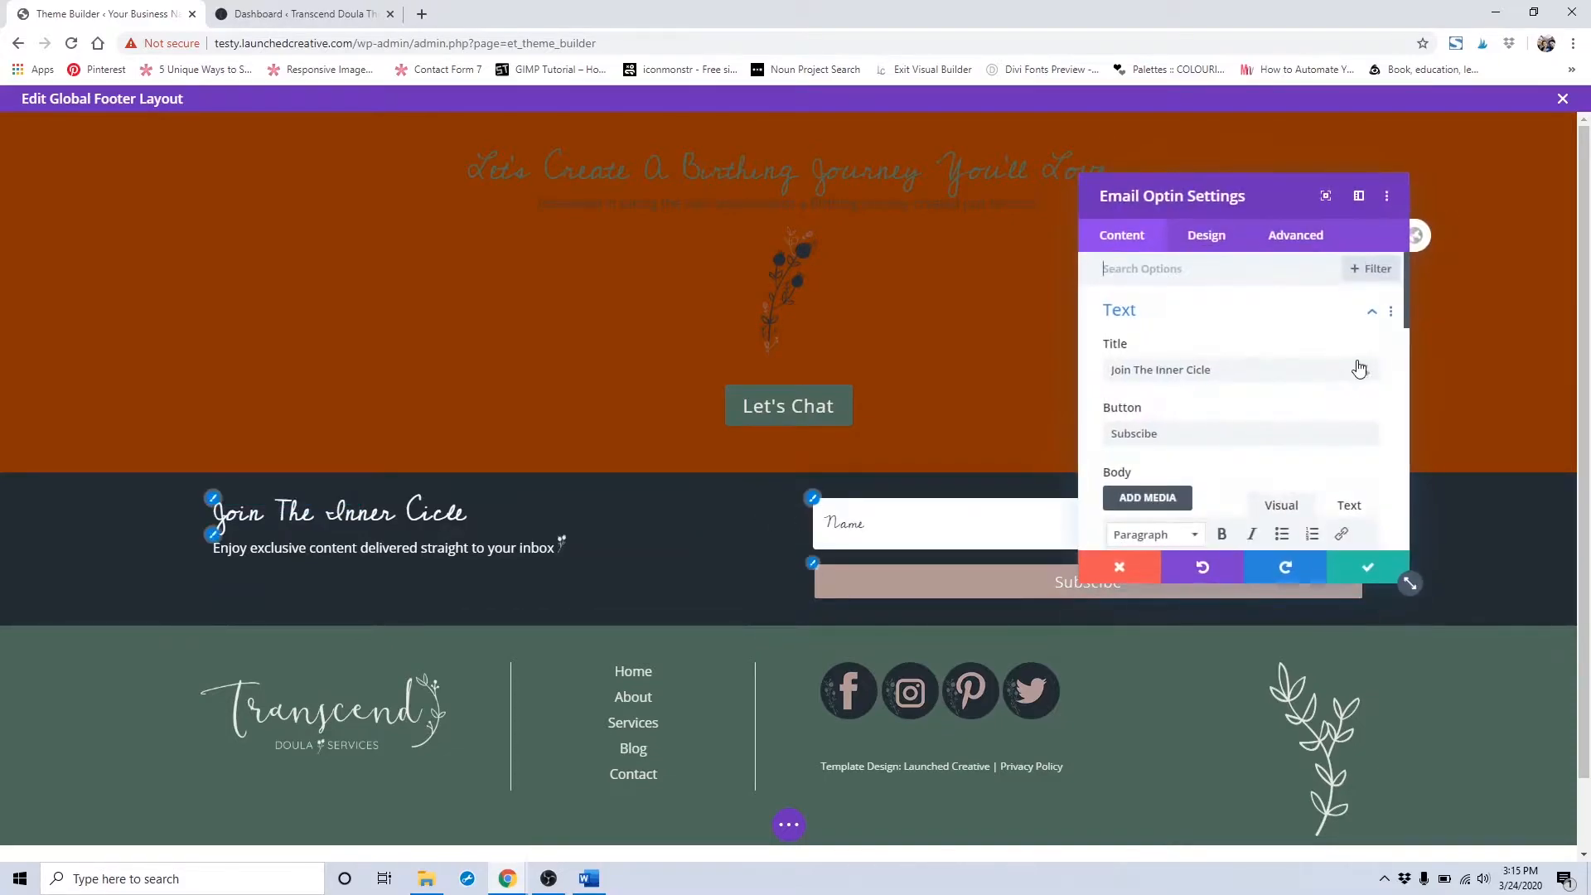
{"action": "triple_click", "coordinate": [1250, 368]}
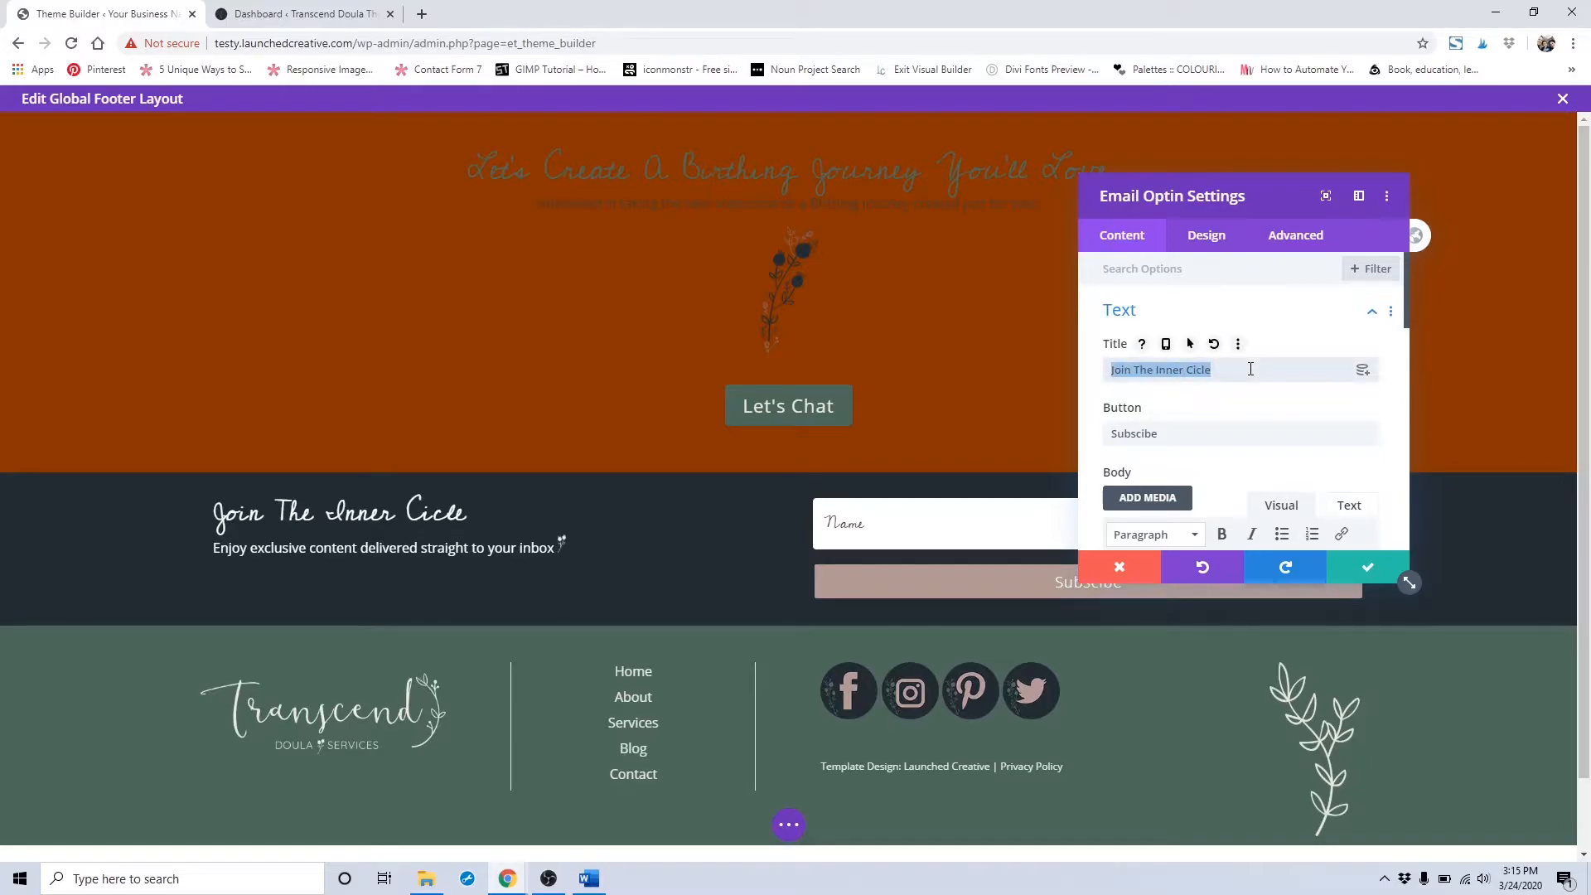
{"action": "type", "text": "Sign Up For My a"}
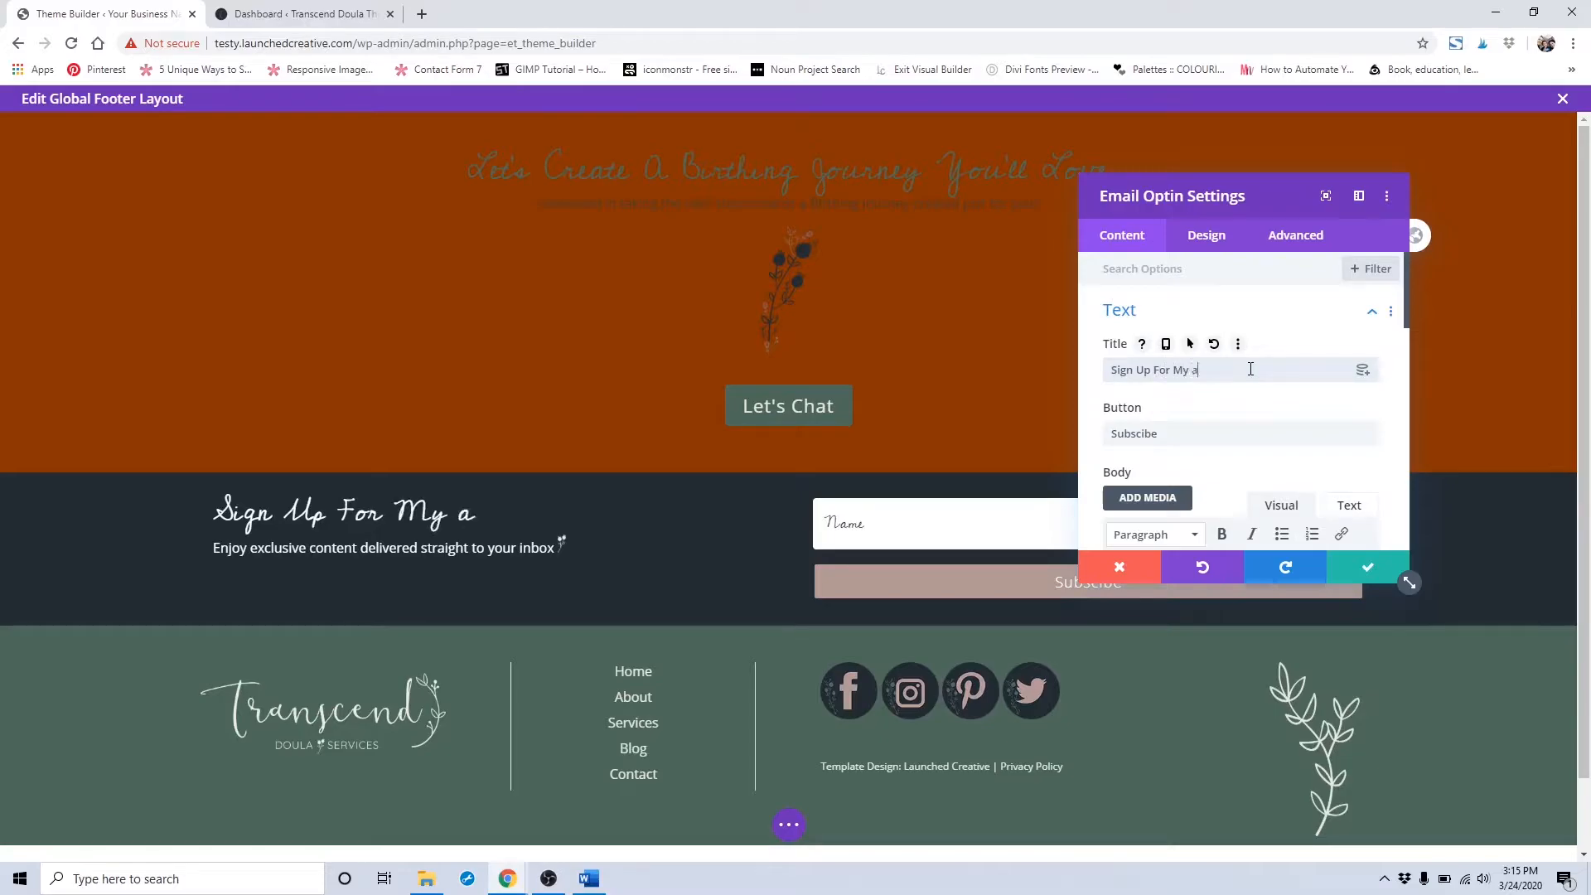
{"action": "key", "text": "BackSpace"}
{"action": "key", "text": "BackSpace"}
{"action": "key", "text": "BackSpace"}
{"action": "type", "text": "Mail List"}
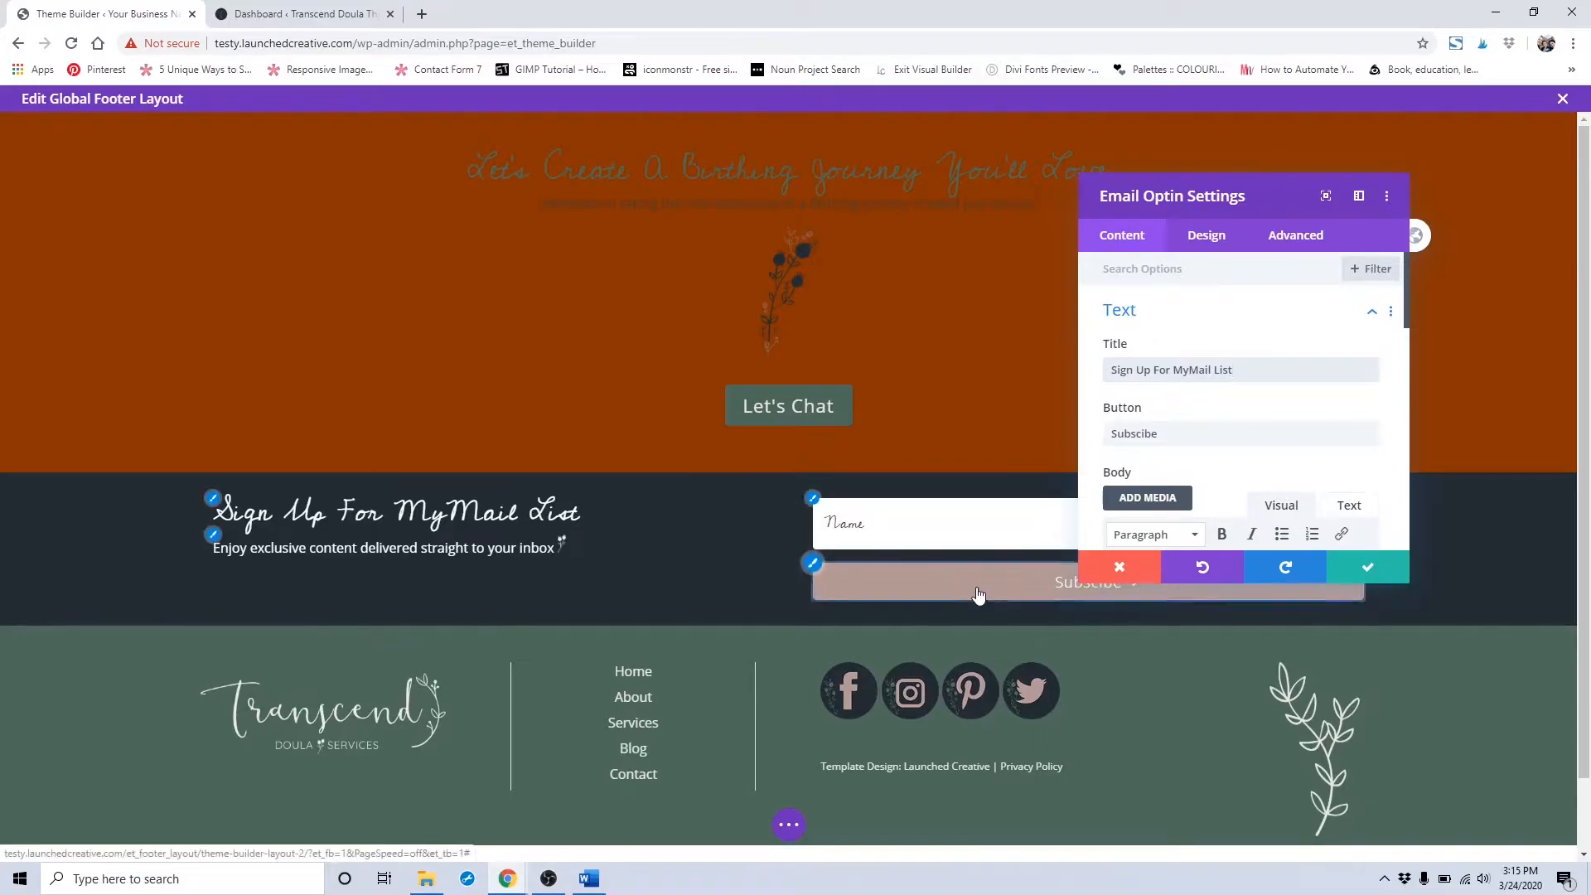
Set the email opt-in button text to "Enter" and the body text to "Type in whatever you want", and save the module
{"action": "double_click", "coordinate": [1145, 435]}
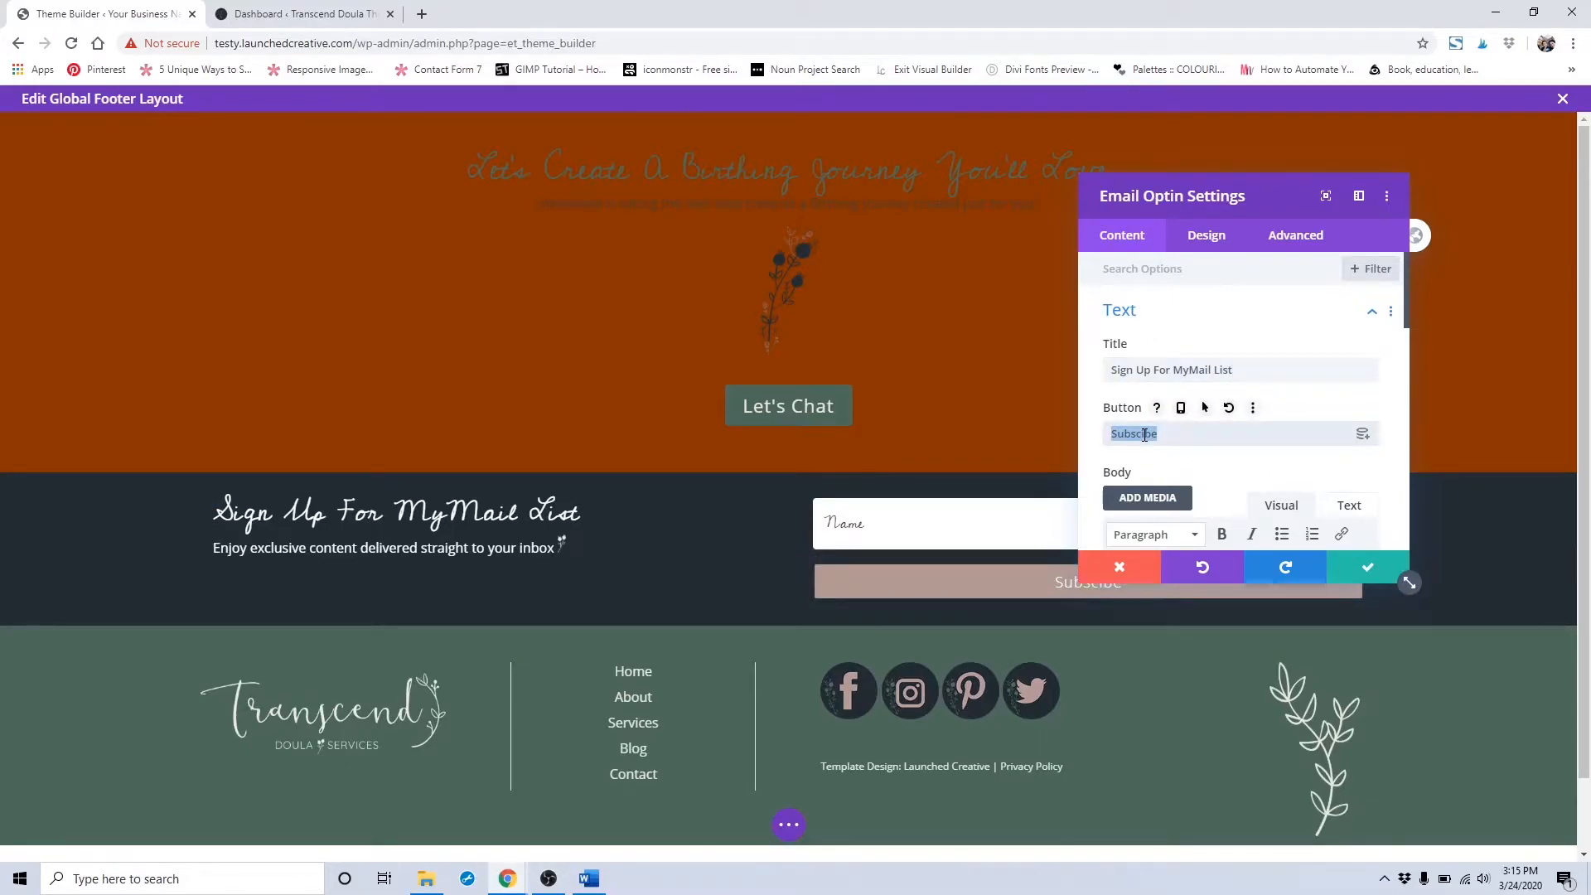
{"action": "type", "text": "Enter"}
{"action": "scroll", "coordinate": [1197, 456], "scroll_direction": "down", "scroll_amount": 2}
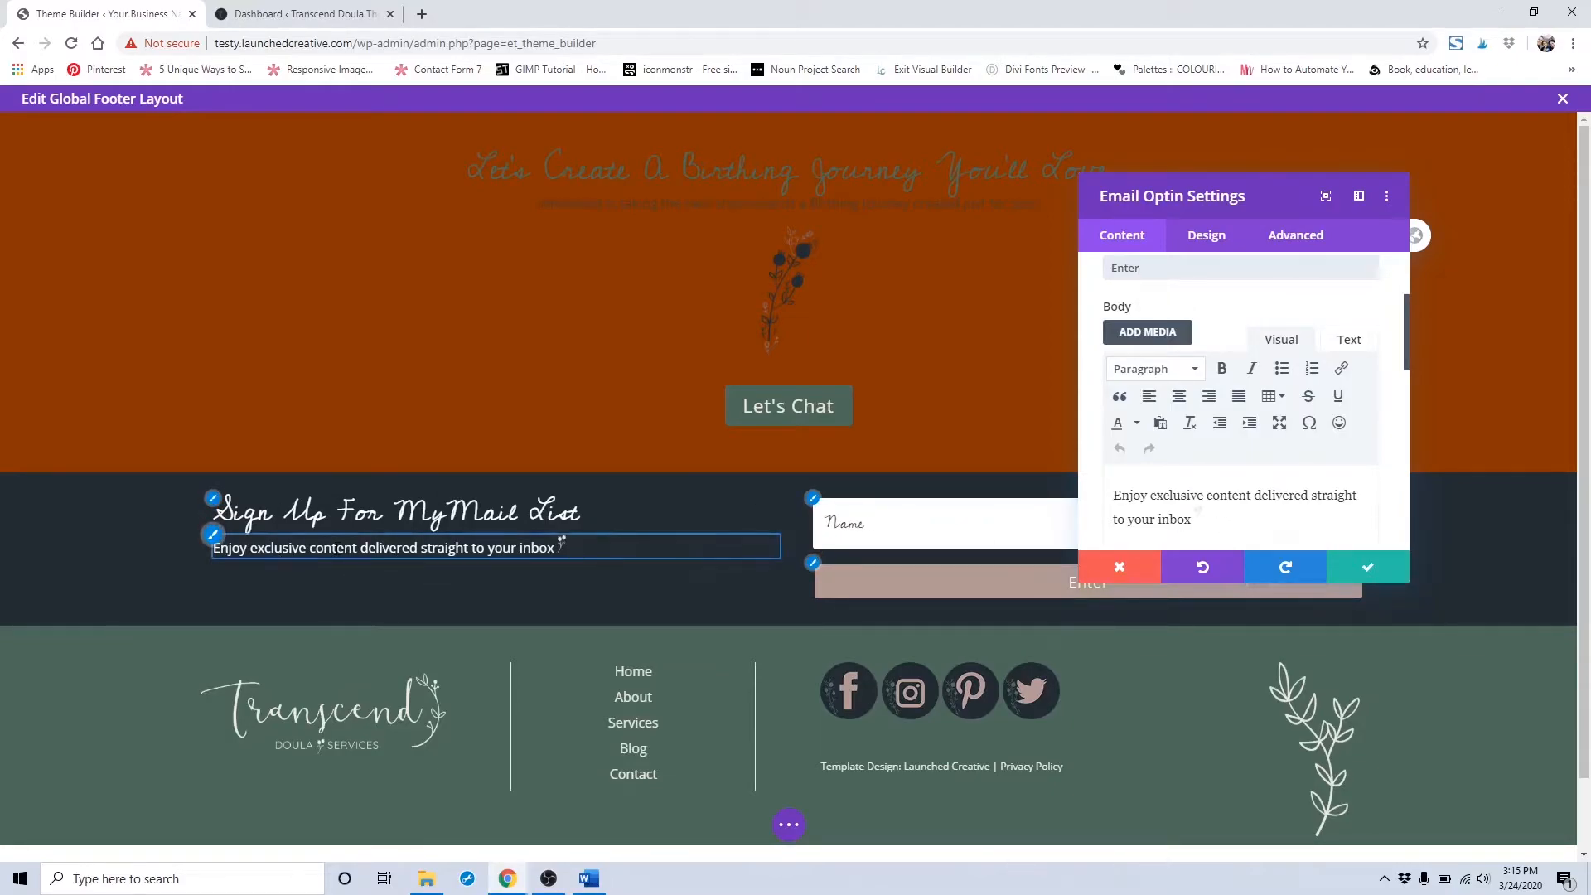
{"action": "triple_click", "coordinate": [338, 548]}
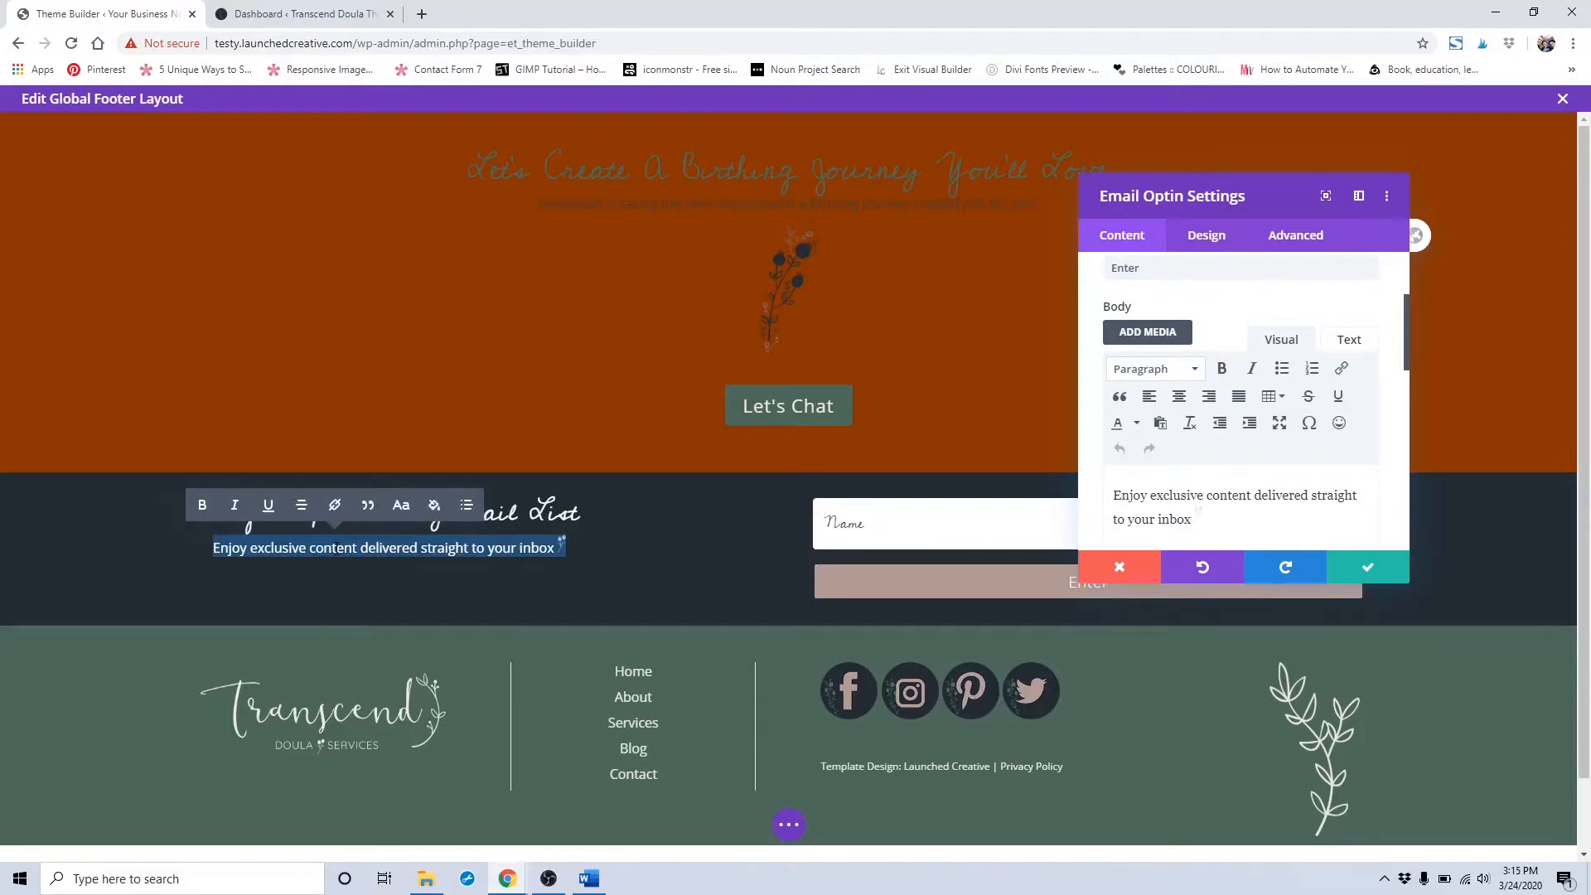
{"action": "key", "text": "BackSpace"}
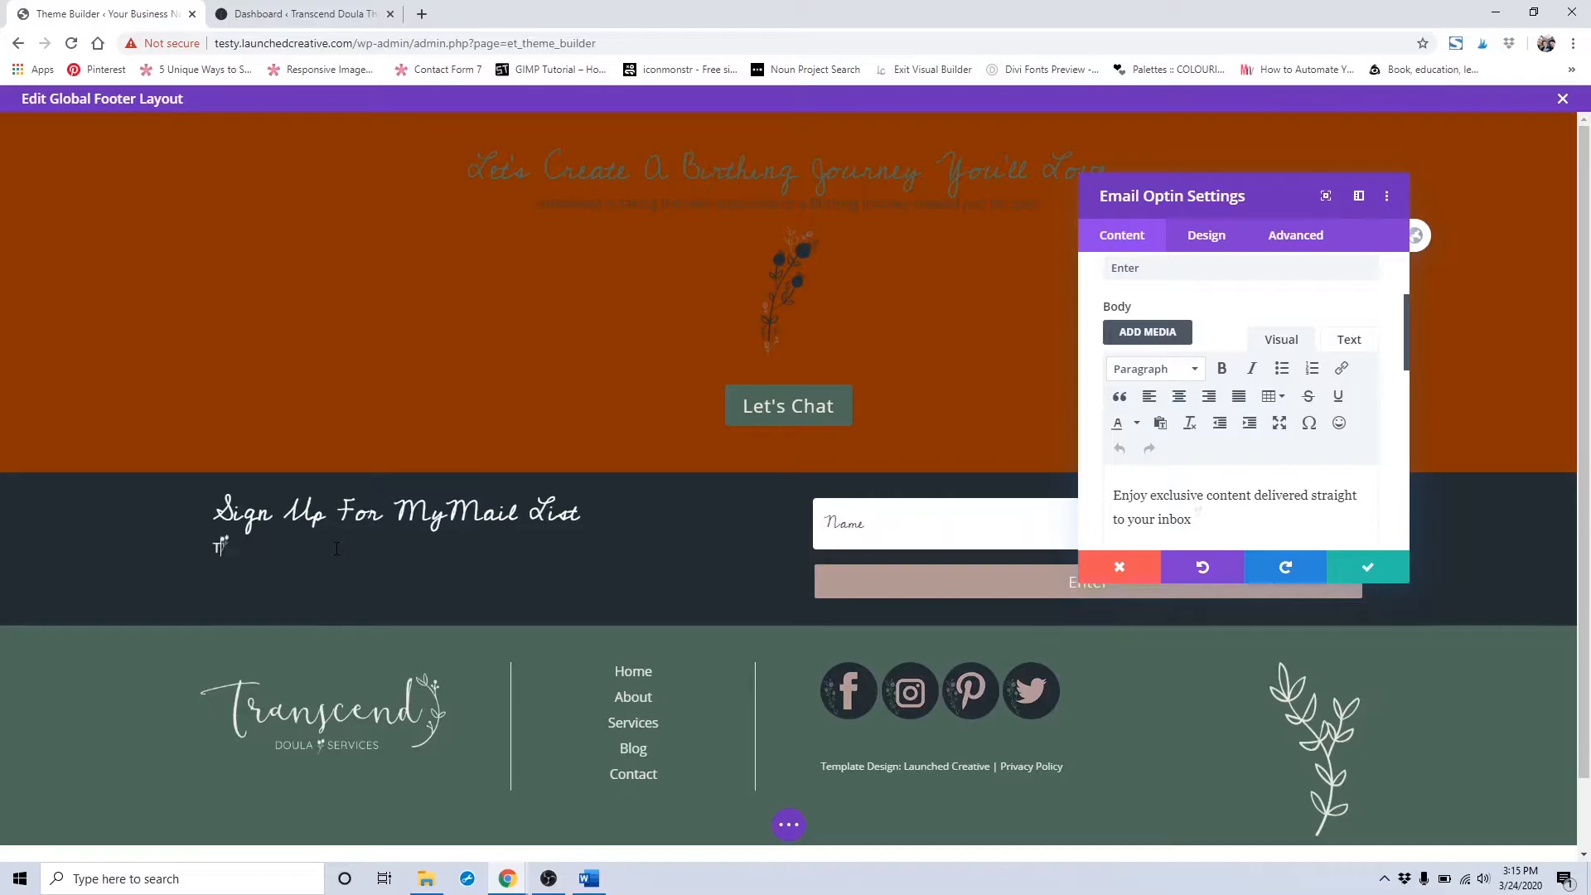
{"action": "type", "text": "Type in whatever you want"}
{"action": "left_click", "coordinate": [1336, 566]}
Delete the Transcend logo image from the text module in the green footer section
{"action": "scroll", "coordinate": [829, 572], "scroll_direction": "down", "scroll_amount": 1}
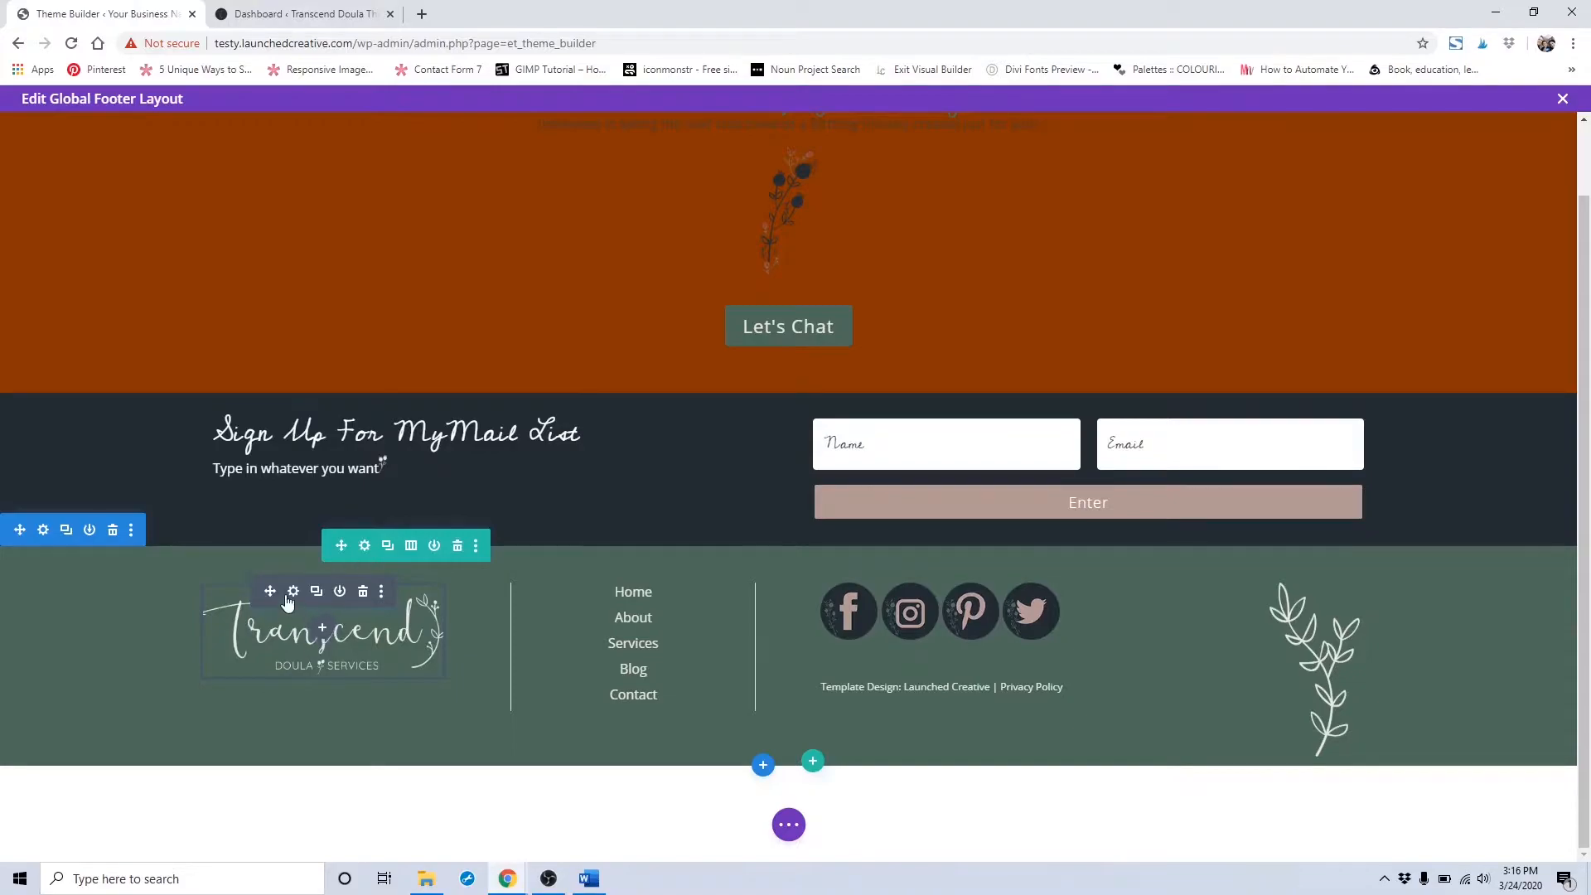
{"action": "left_click", "coordinate": [293, 593]}
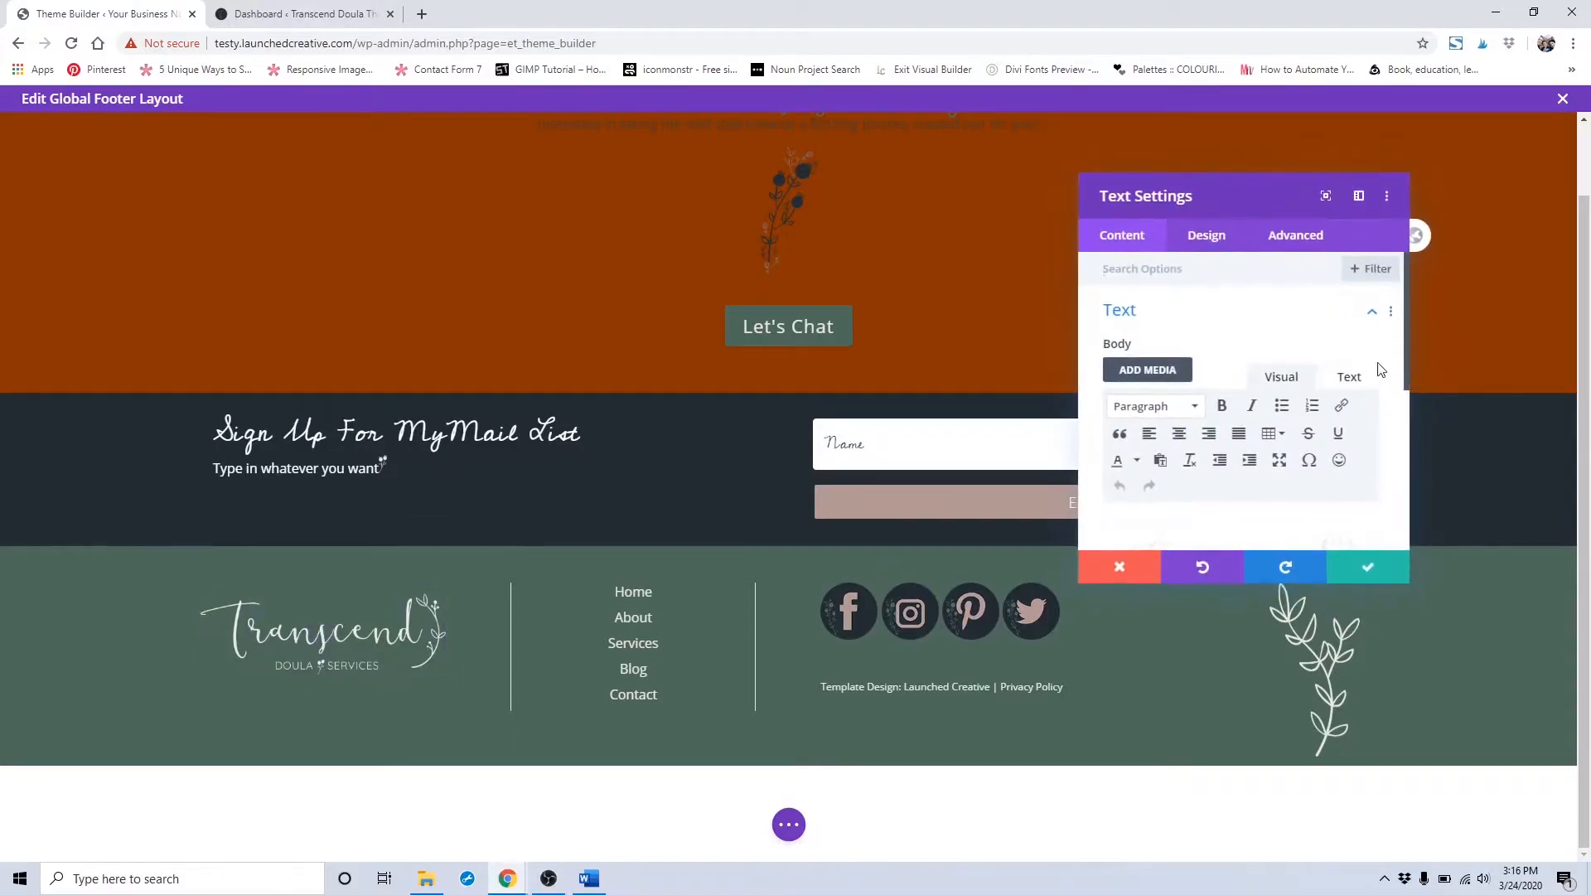
{"action": "scroll", "coordinate": [1160, 381], "scroll_direction": "down", "scroll_amount": 3}
{"action": "left_click", "coordinate": [1211, 415]}
{"action": "scroll", "coordinate": [1212, 414], "scroll_direction": "up", "scroll_amount": 1}
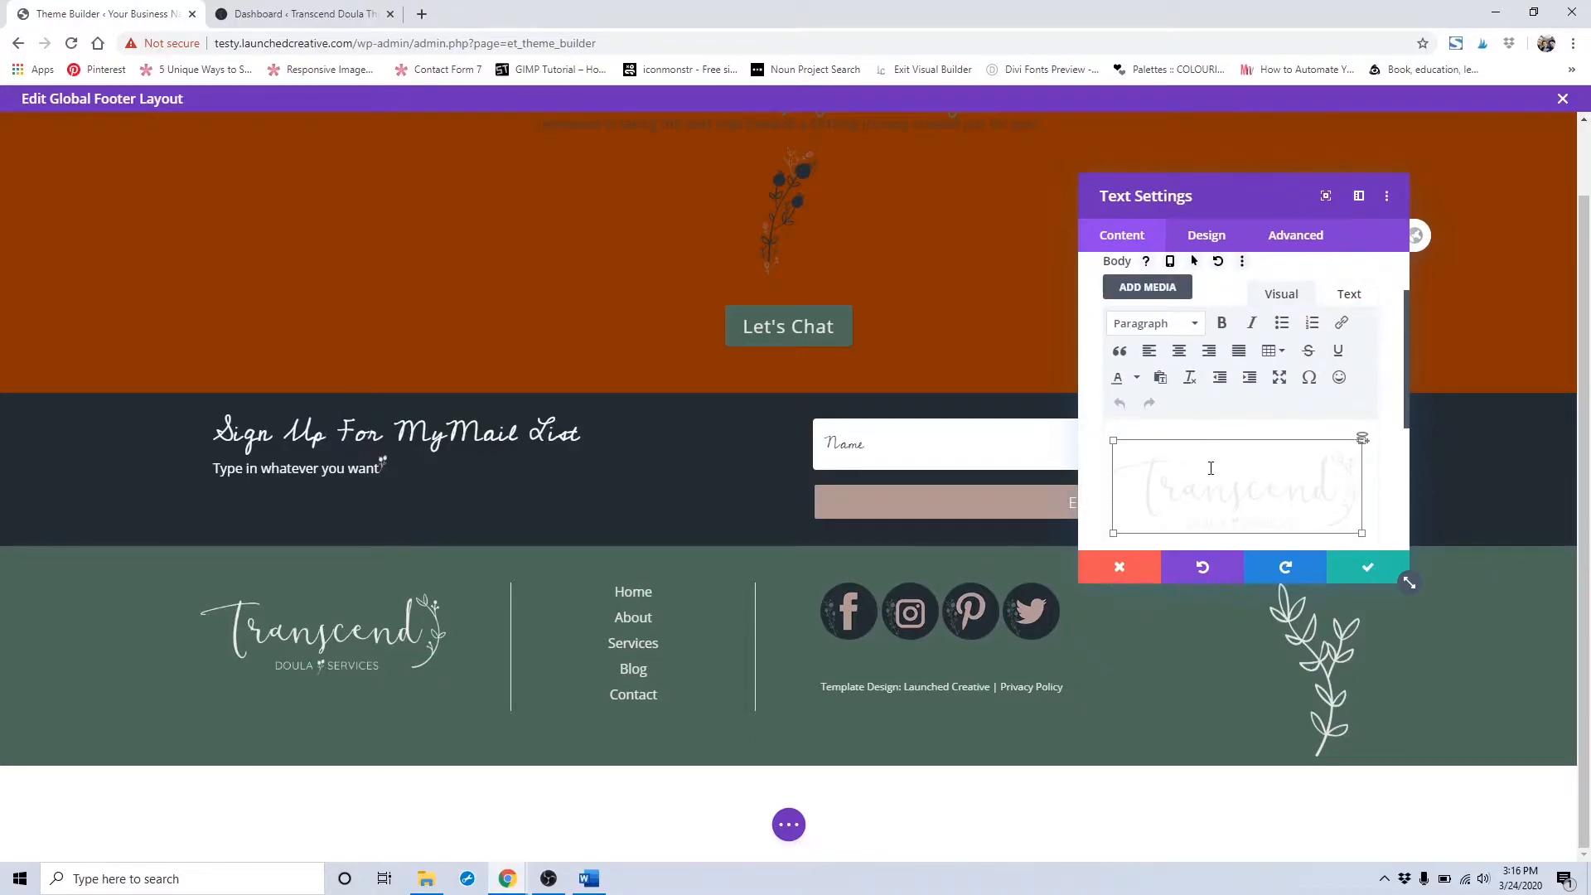
{"action": "key", "text": "Delete"}
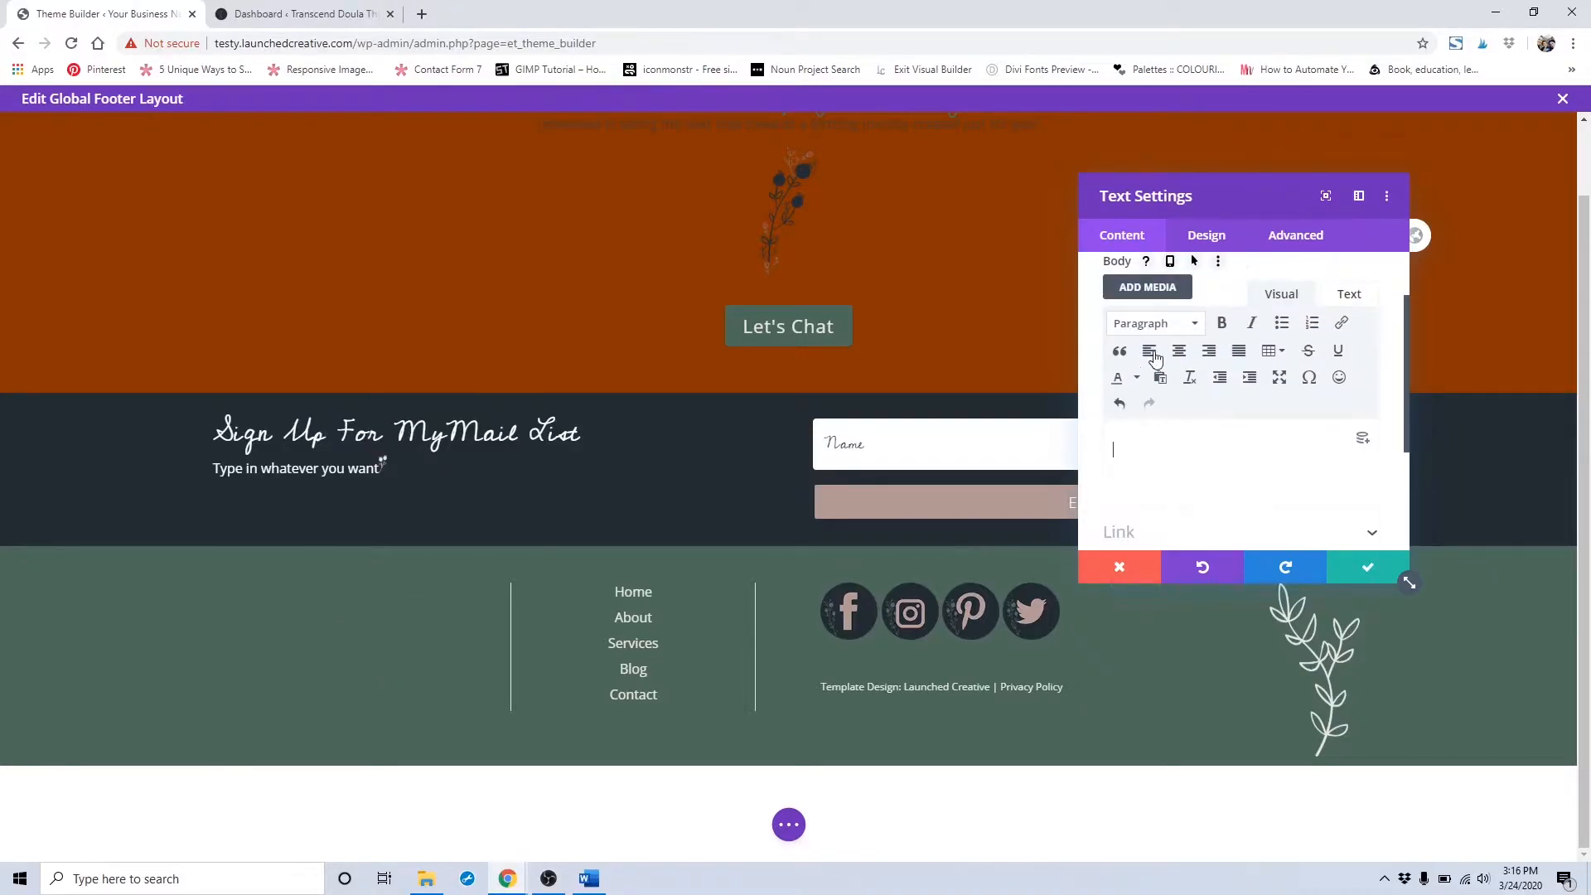
Insert the Logo-Website-Footer-300x112-1.png image from the media library into the green footer section's text module and save the module
{"action": "left_click", "coordinate": [1151, 290]}
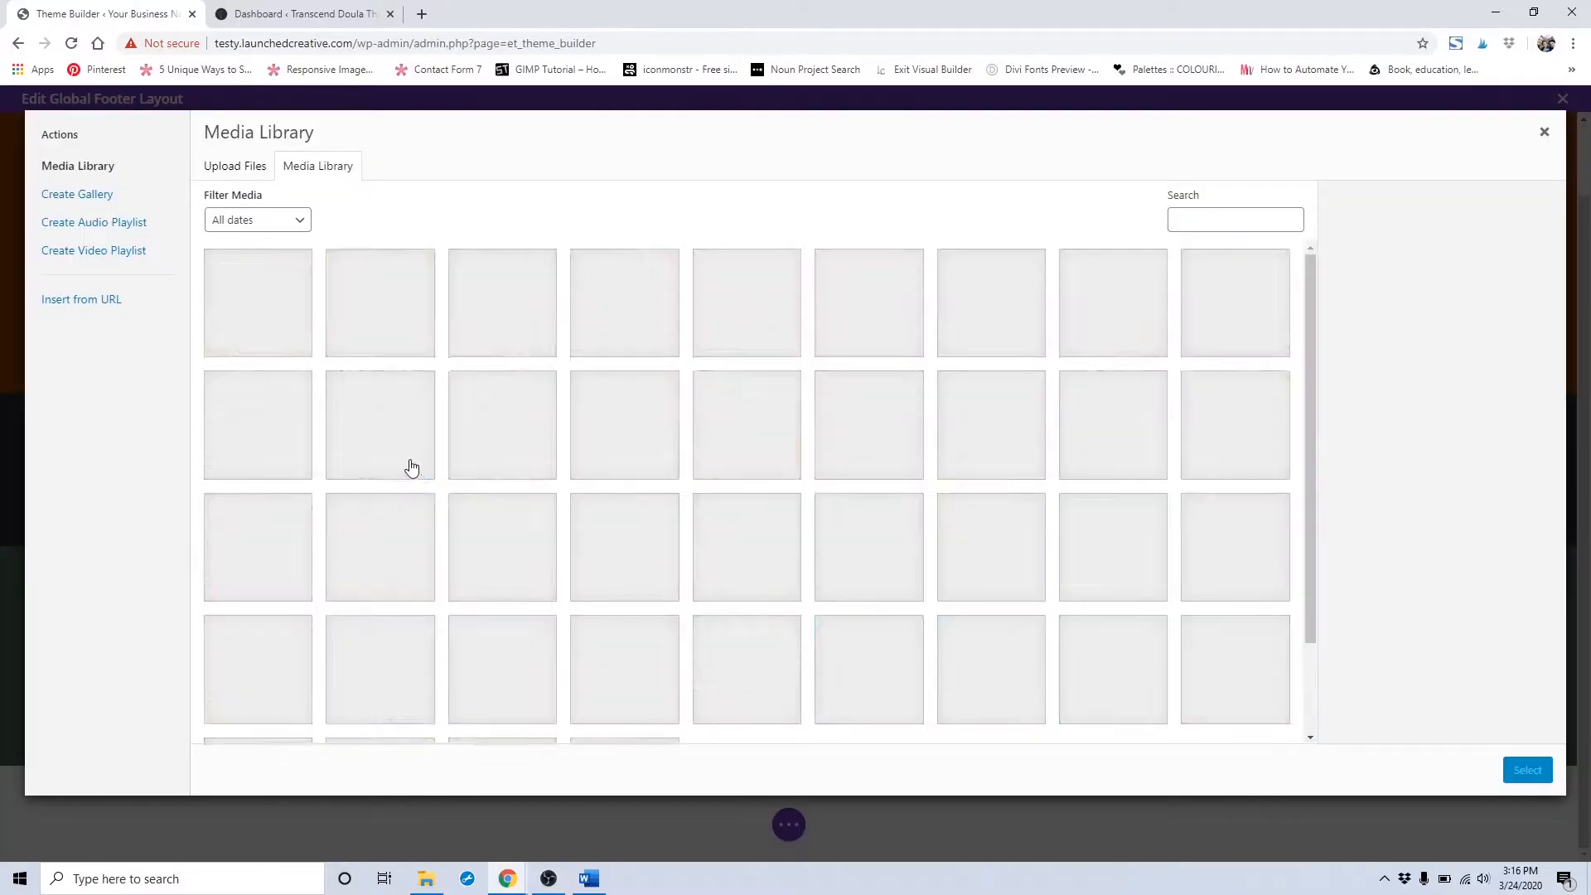
{"action": "scroll", "coordinate": [647, 526], "scroll_direction": "down", "scroll_amount": 3}
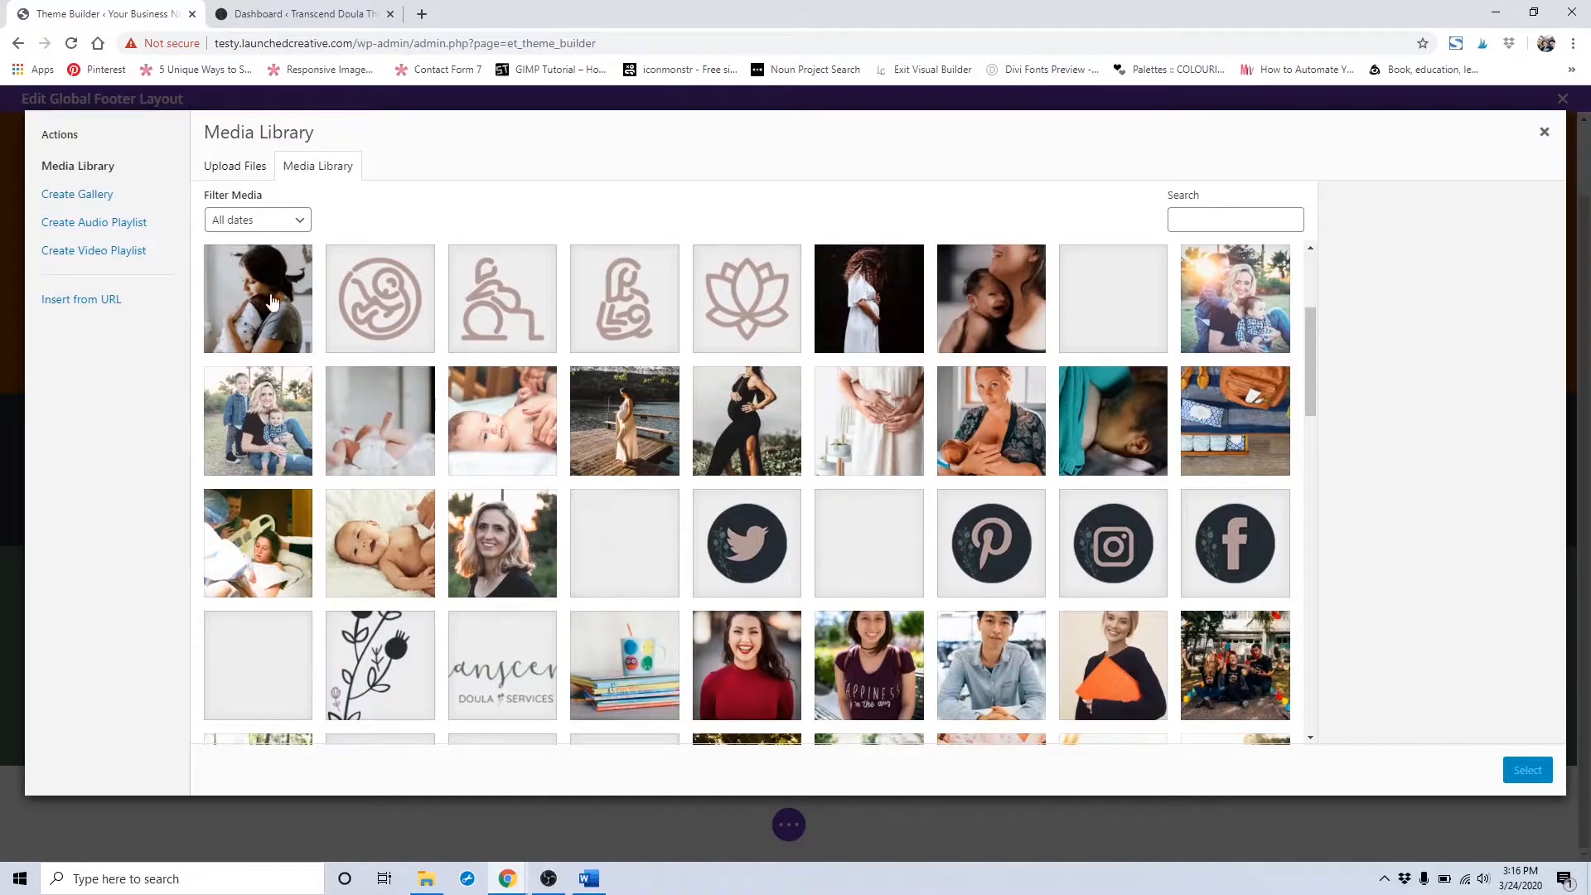
{"action": "left_click", "coordinate": [217, 169]}
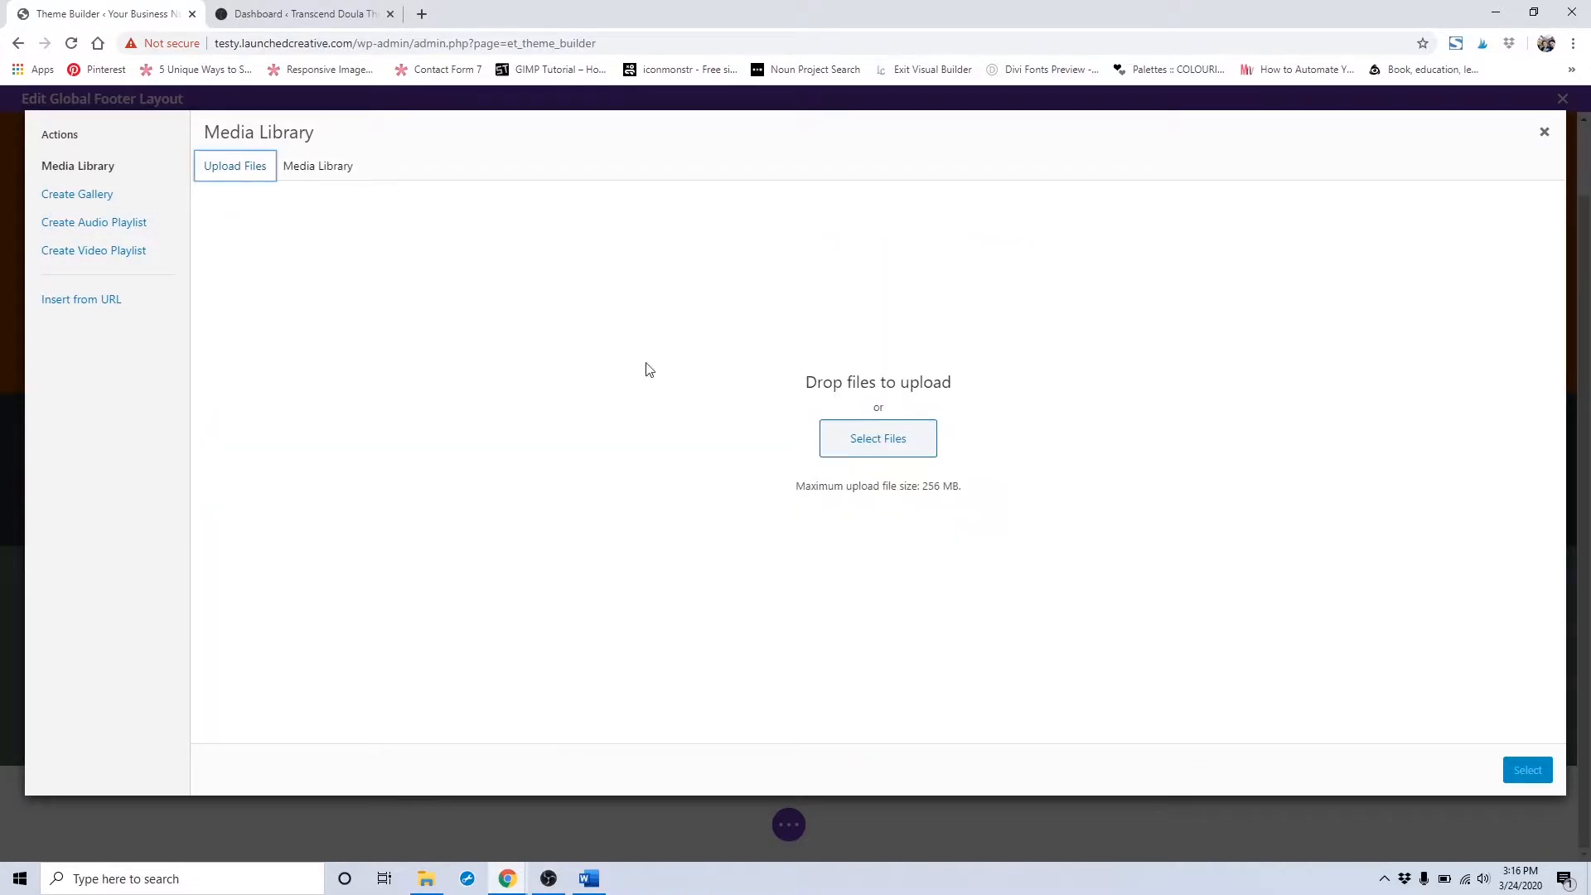
{"action": "left_click", "coordinate": [321, 166]}
{"action": "scroll", "coordinate": [510, 474], "scroll_direction": "down", "scroll_amount": 3}
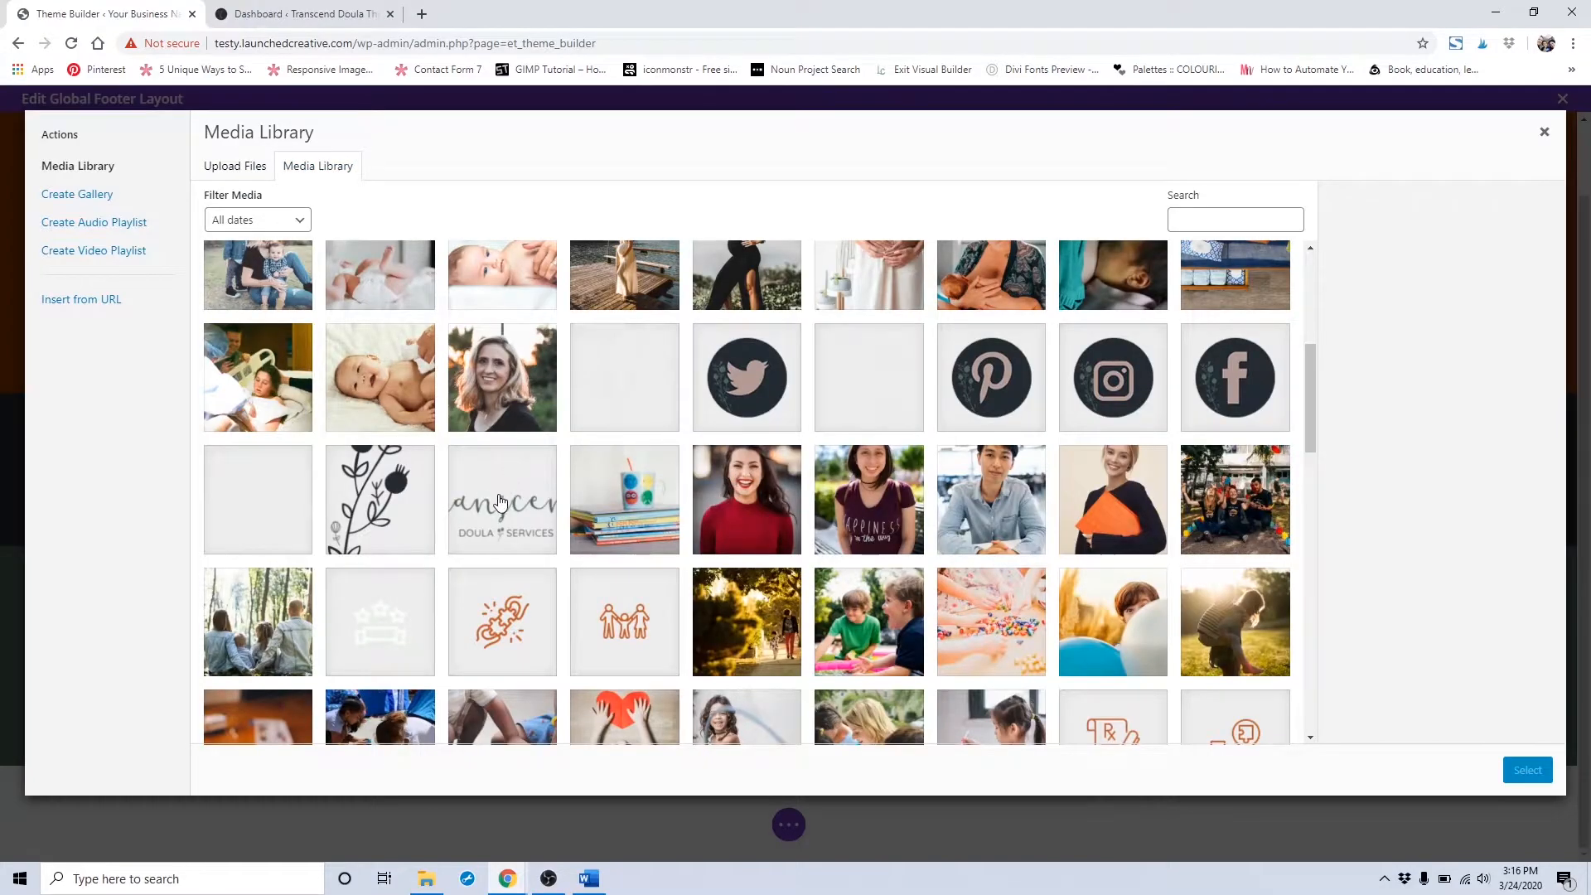
{"action": "scroll", "coordinate": [507, 485], "scroll_direction": "down", "scroll_amount": 1}
{"action": "scroll", "coordinate": [502, 497], "scroll_direction": "up", "scroll_amount": 3}
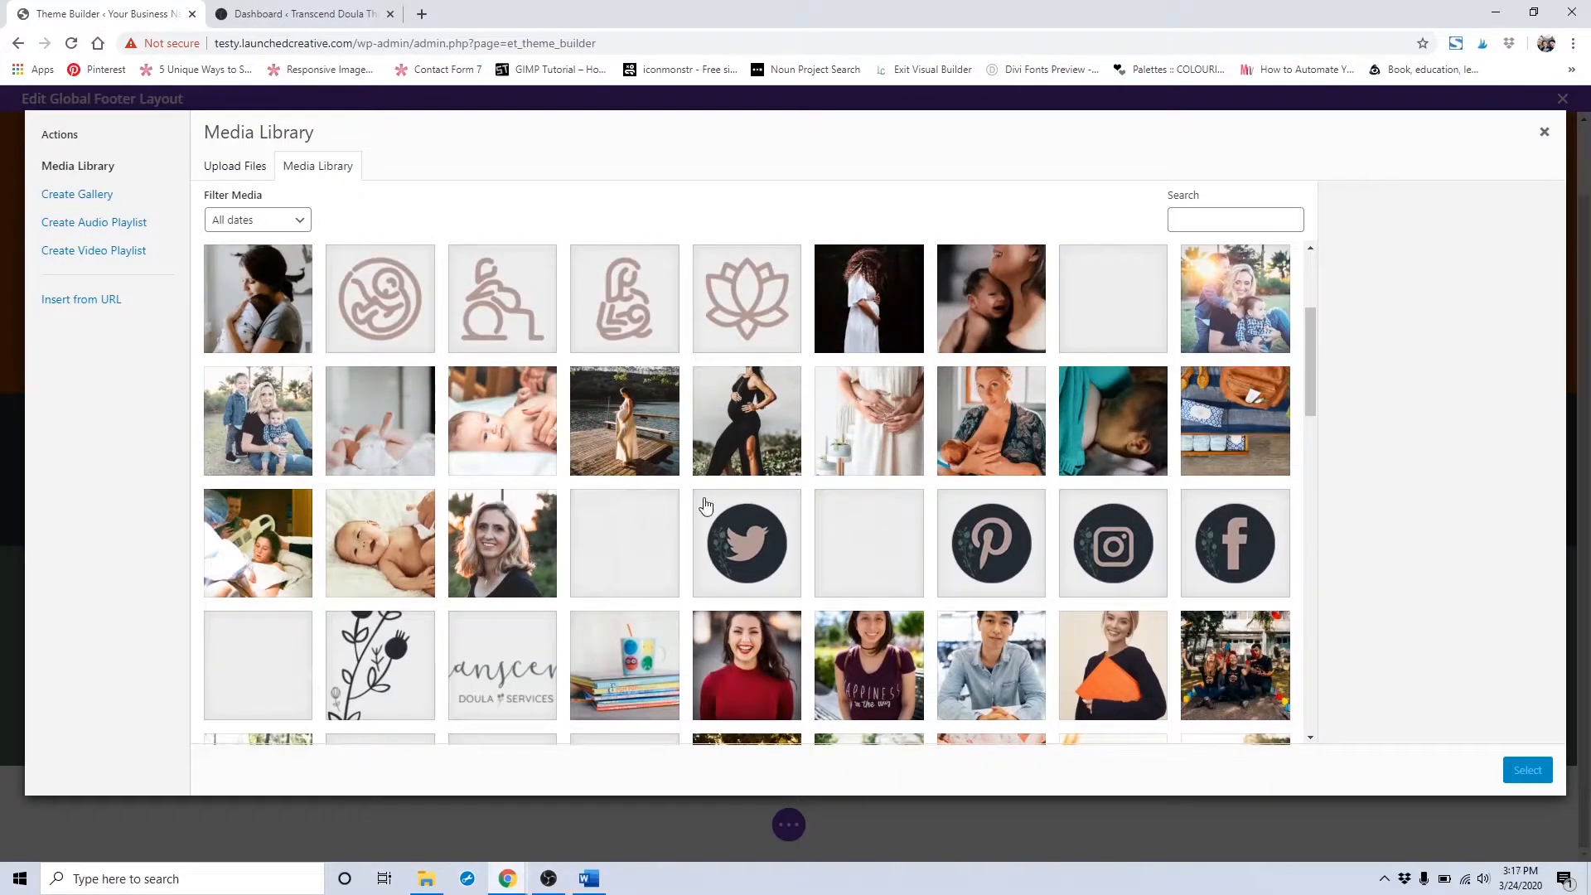
{"action": "left_click", "coordinate": [254, 689]}
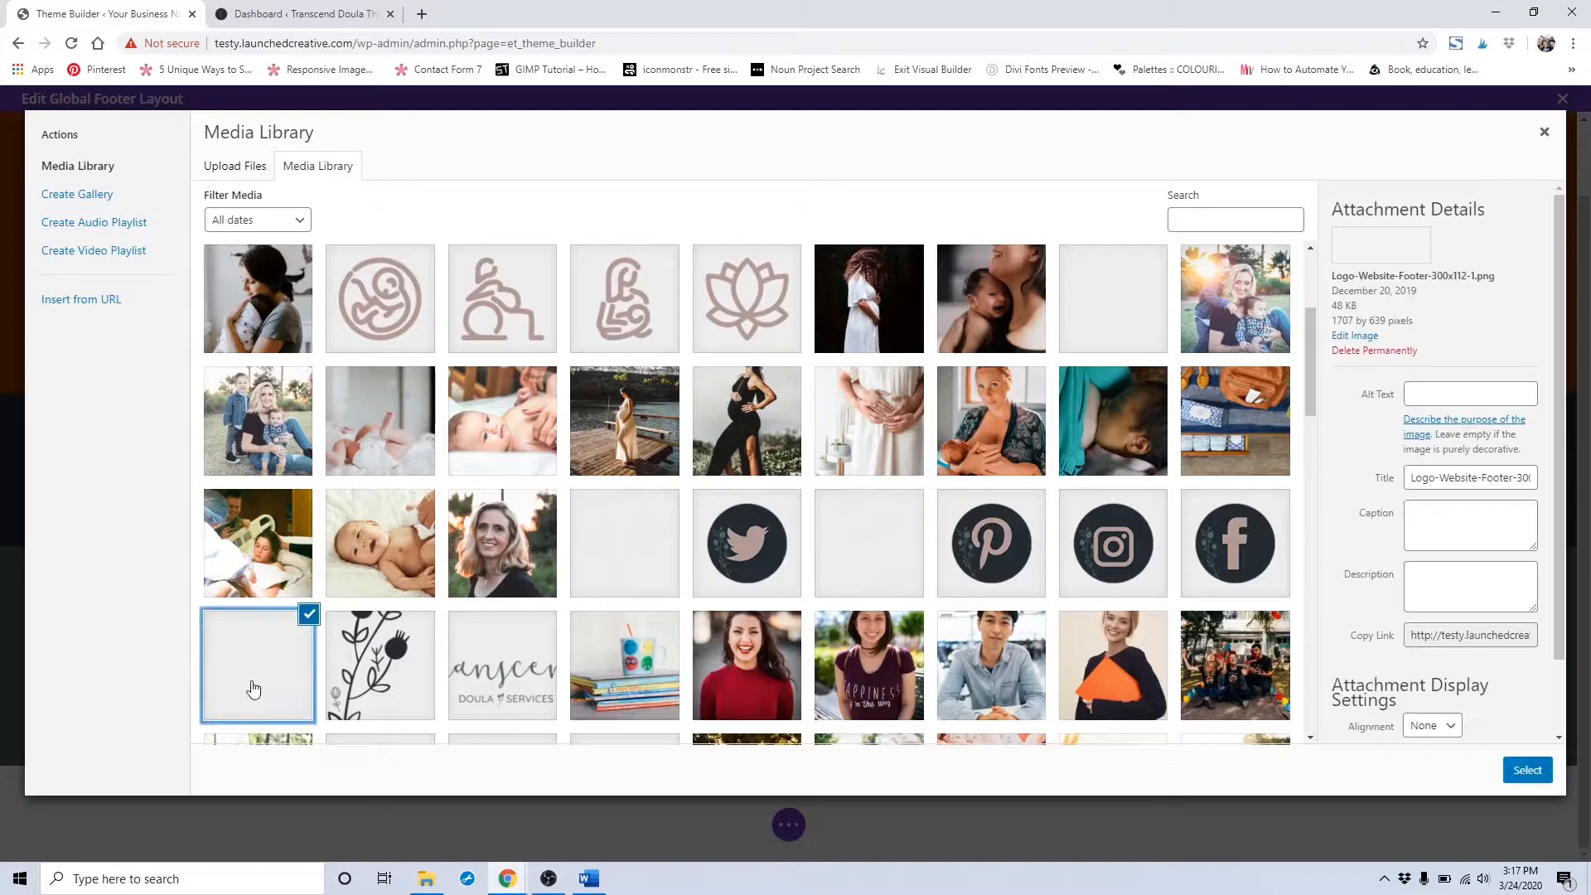
{"action": "left_click", "coordinate": [1527, 770]}
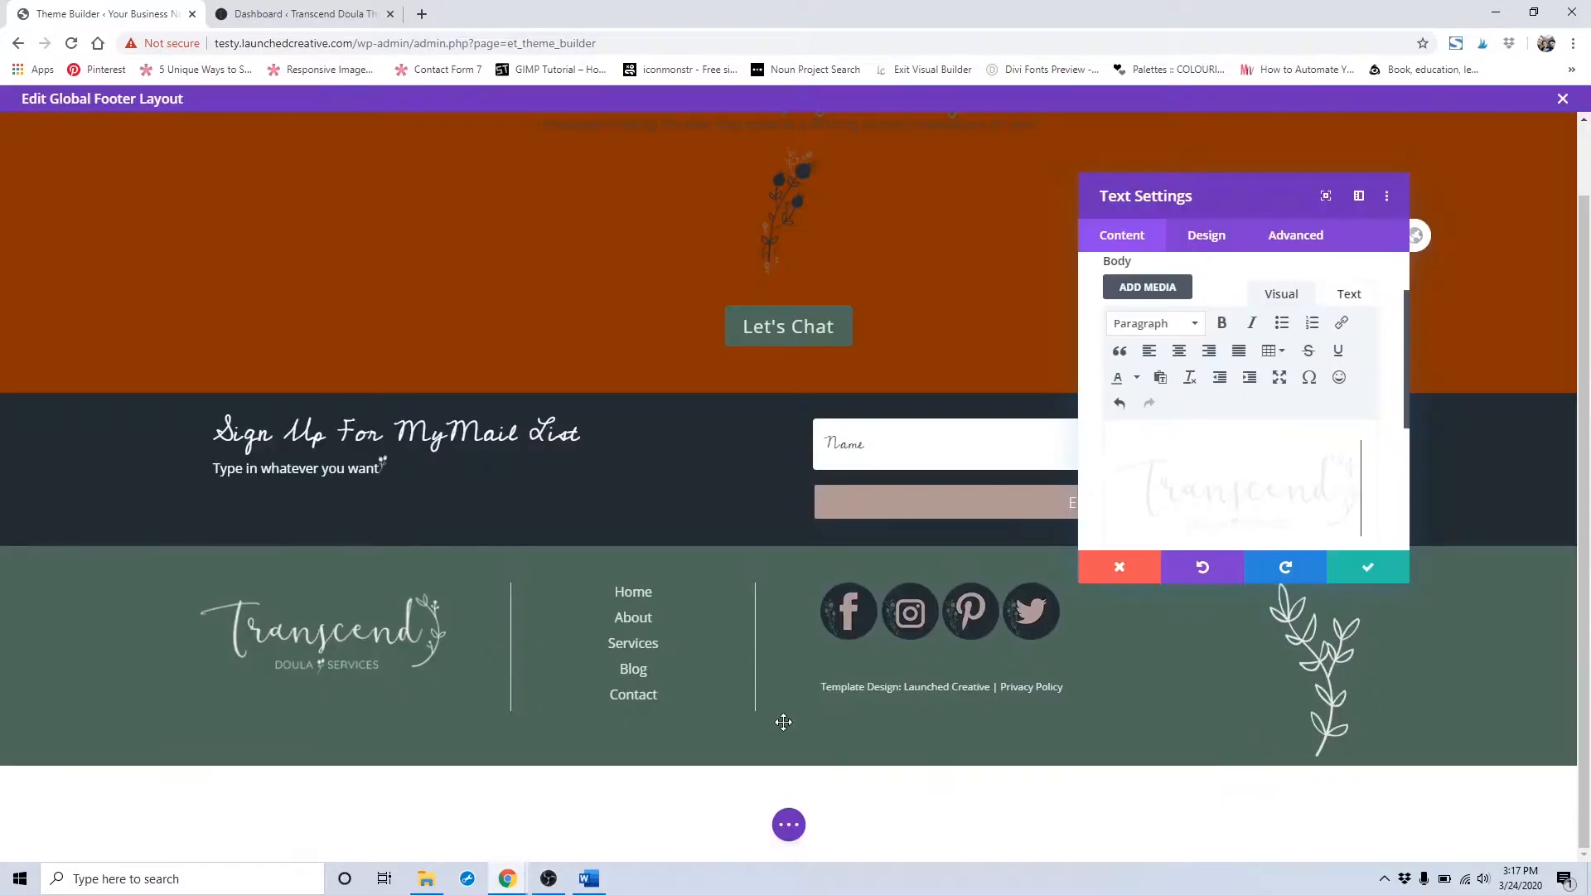
{"action": "left_click", "coordinate": [1368, 567]}
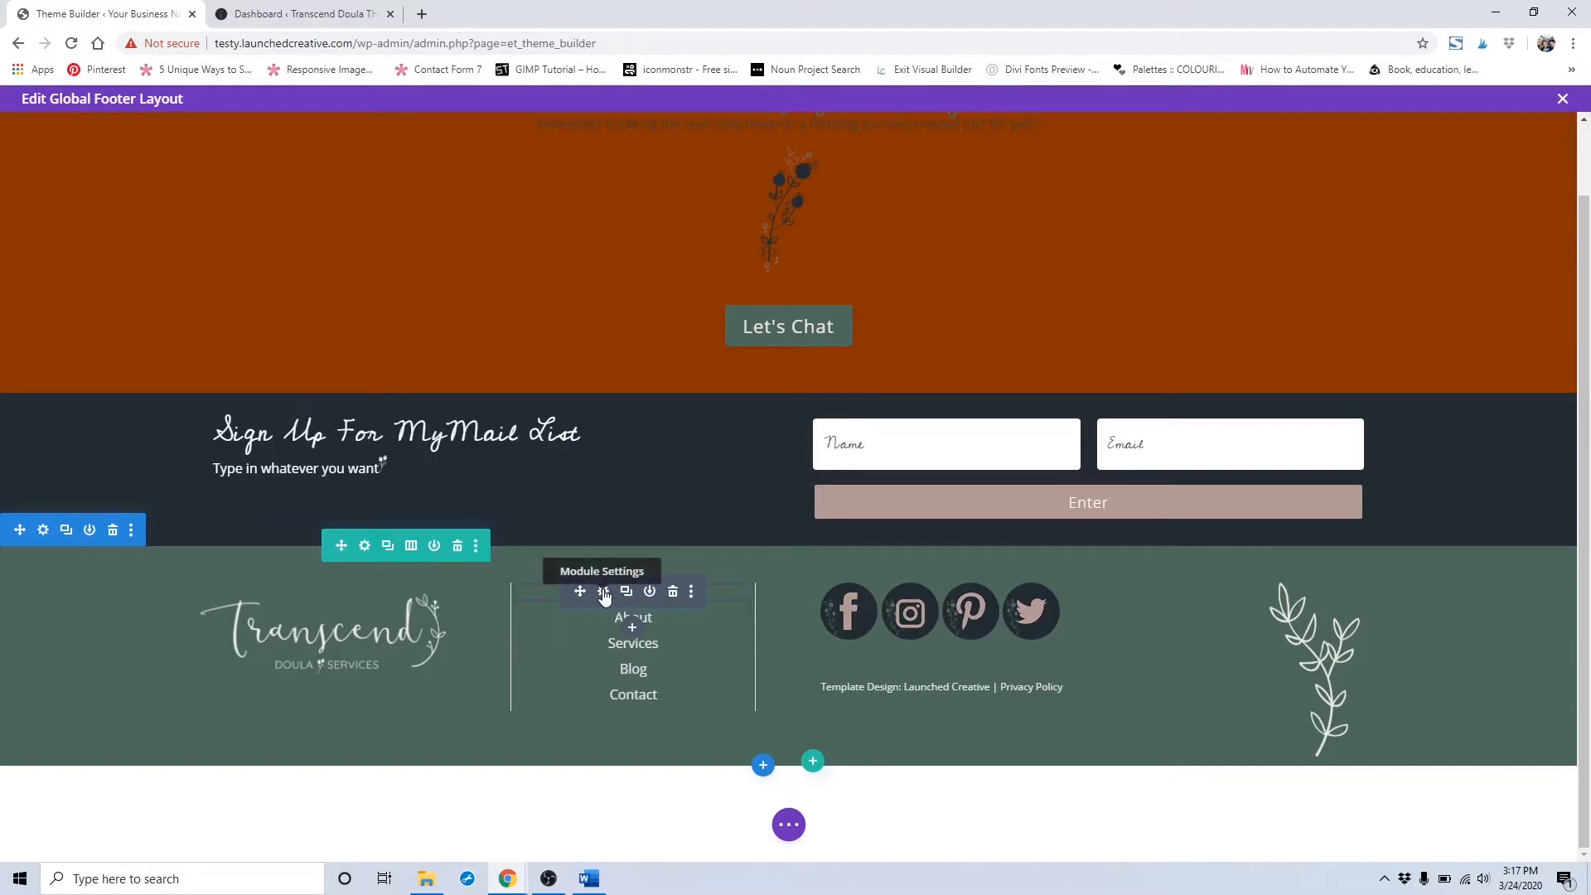
Inspect the link settings of the Home menu item, and delete the Blog item from the footer menu
{"action": "left_click", "coordinate": [603, 592]}
{"action": "scroll", "coordinate": [1193, 461], "scroll_direction": "down", "scroll_amount": 2}
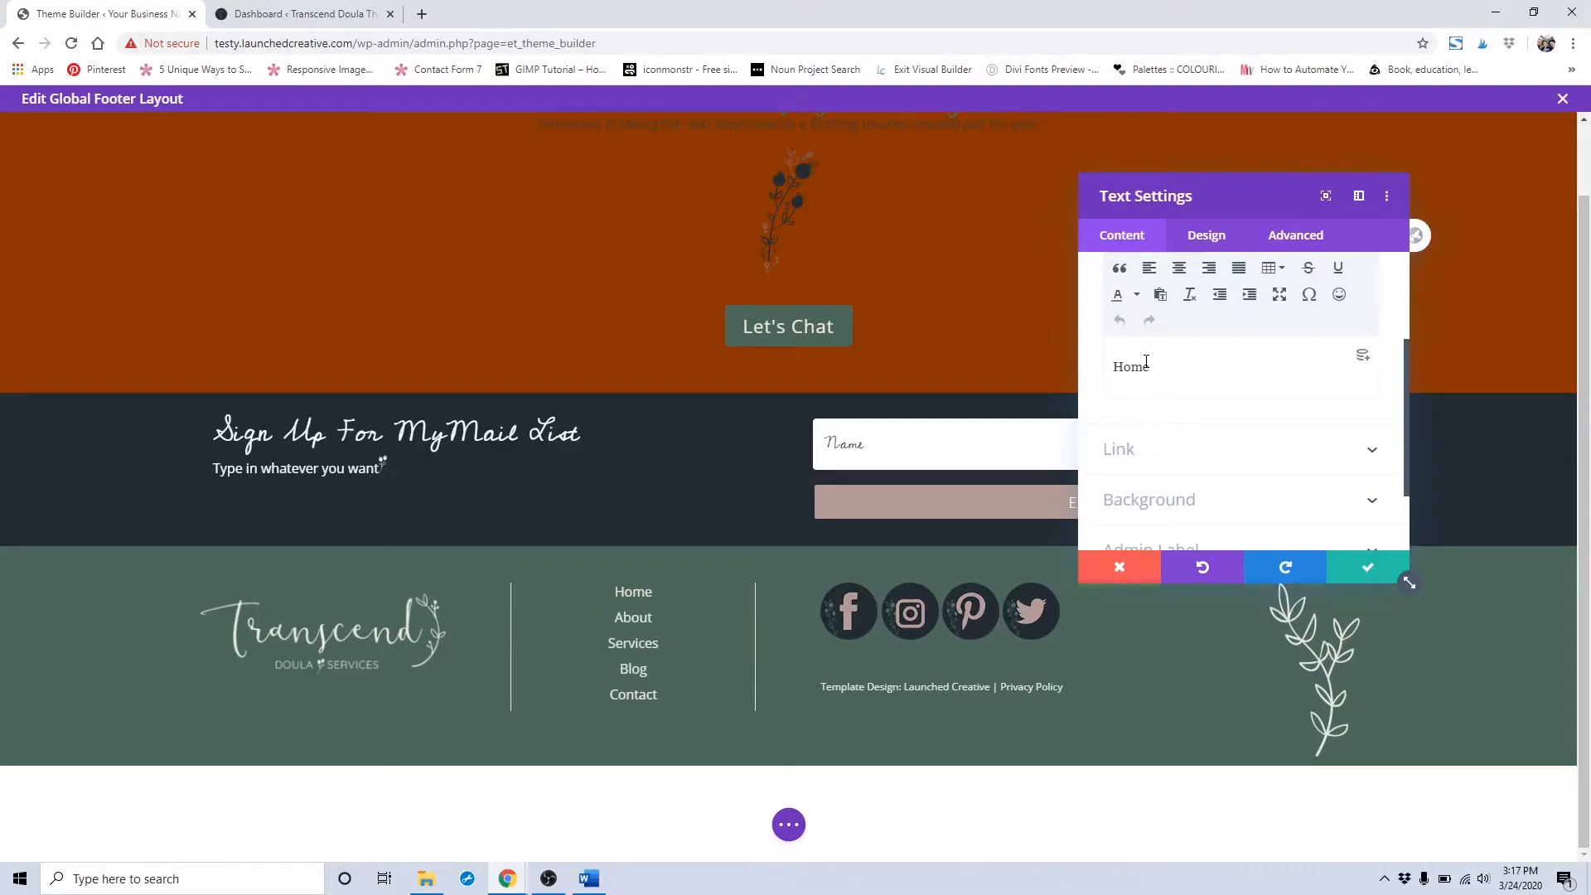
{"action": "left_click", "coordinate": [1133, 452]}
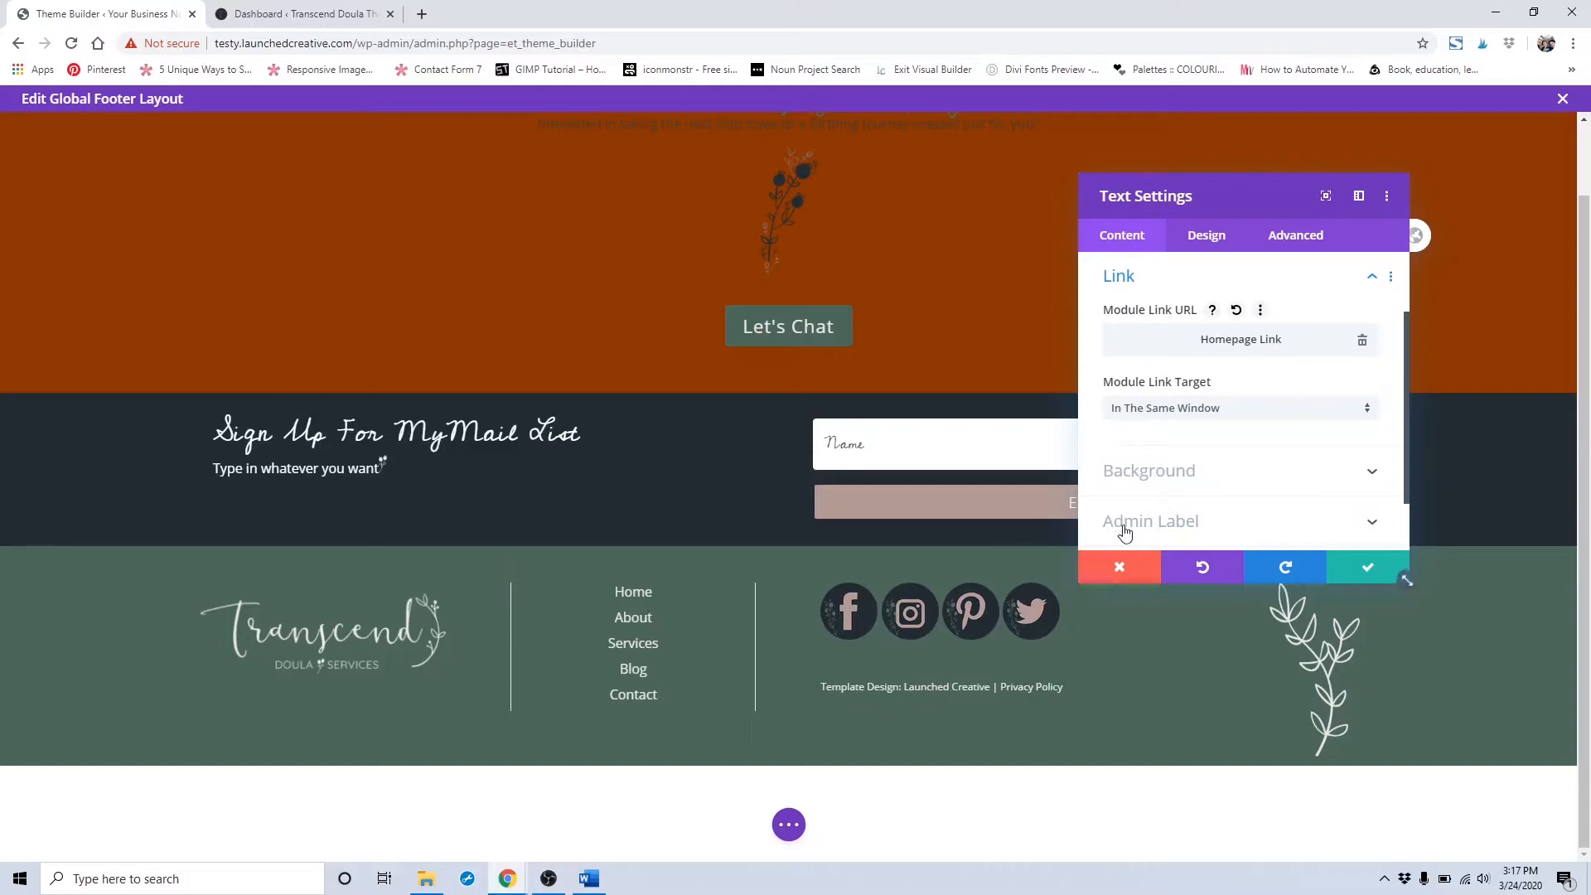
{"action": "left_click", "coordinate": [603, 632]}
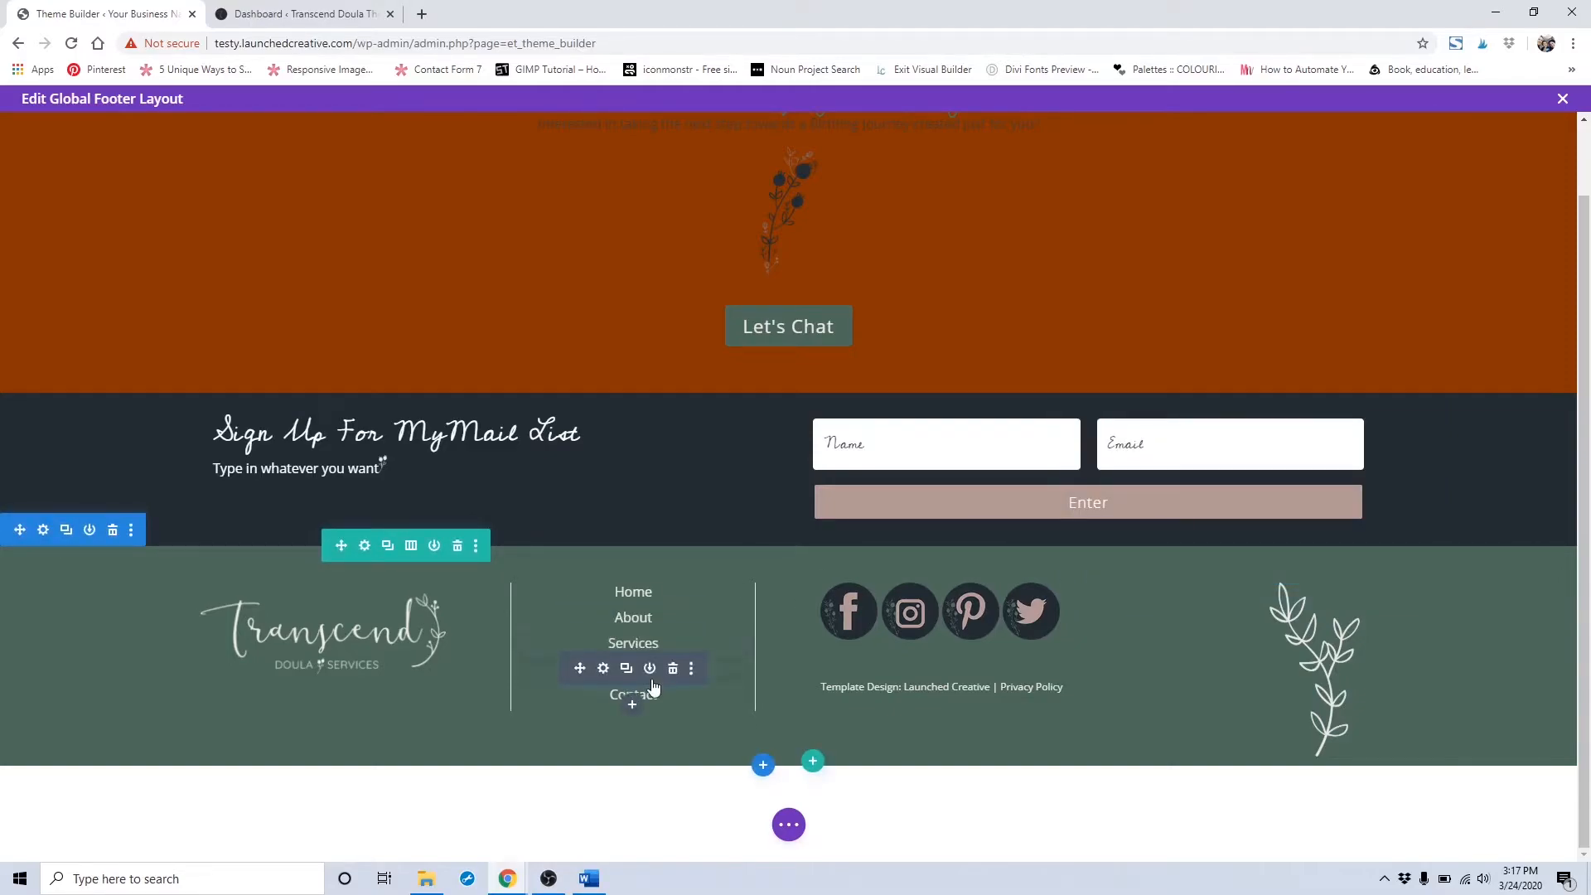
{"action": "left_click", "coordinate": [674, 673]}
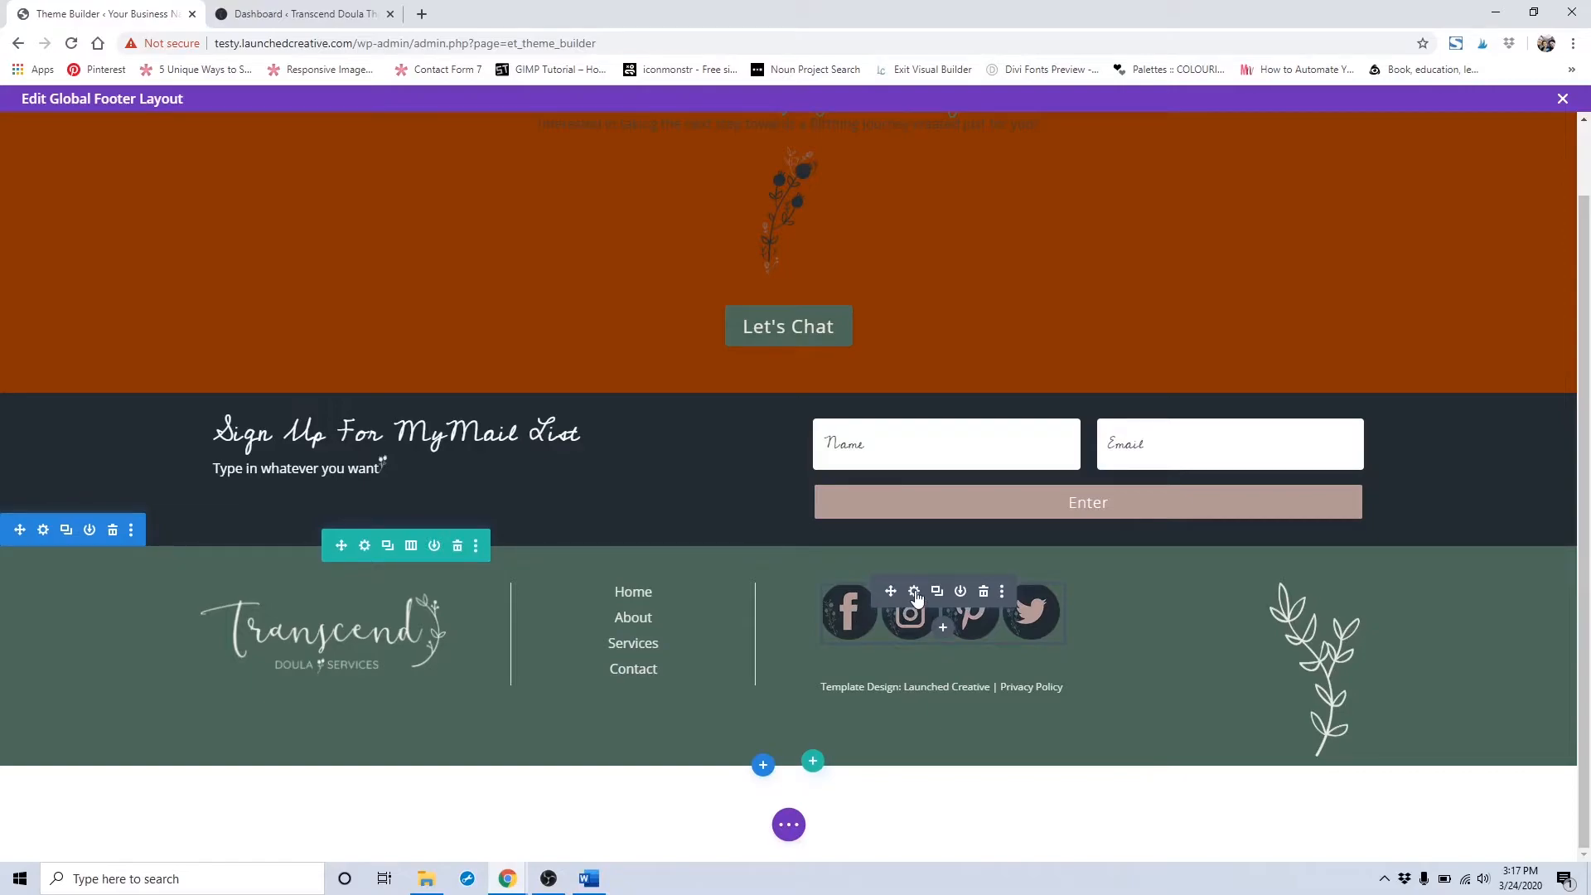
{"action": "left_click", "coordinate": [915, 593]}
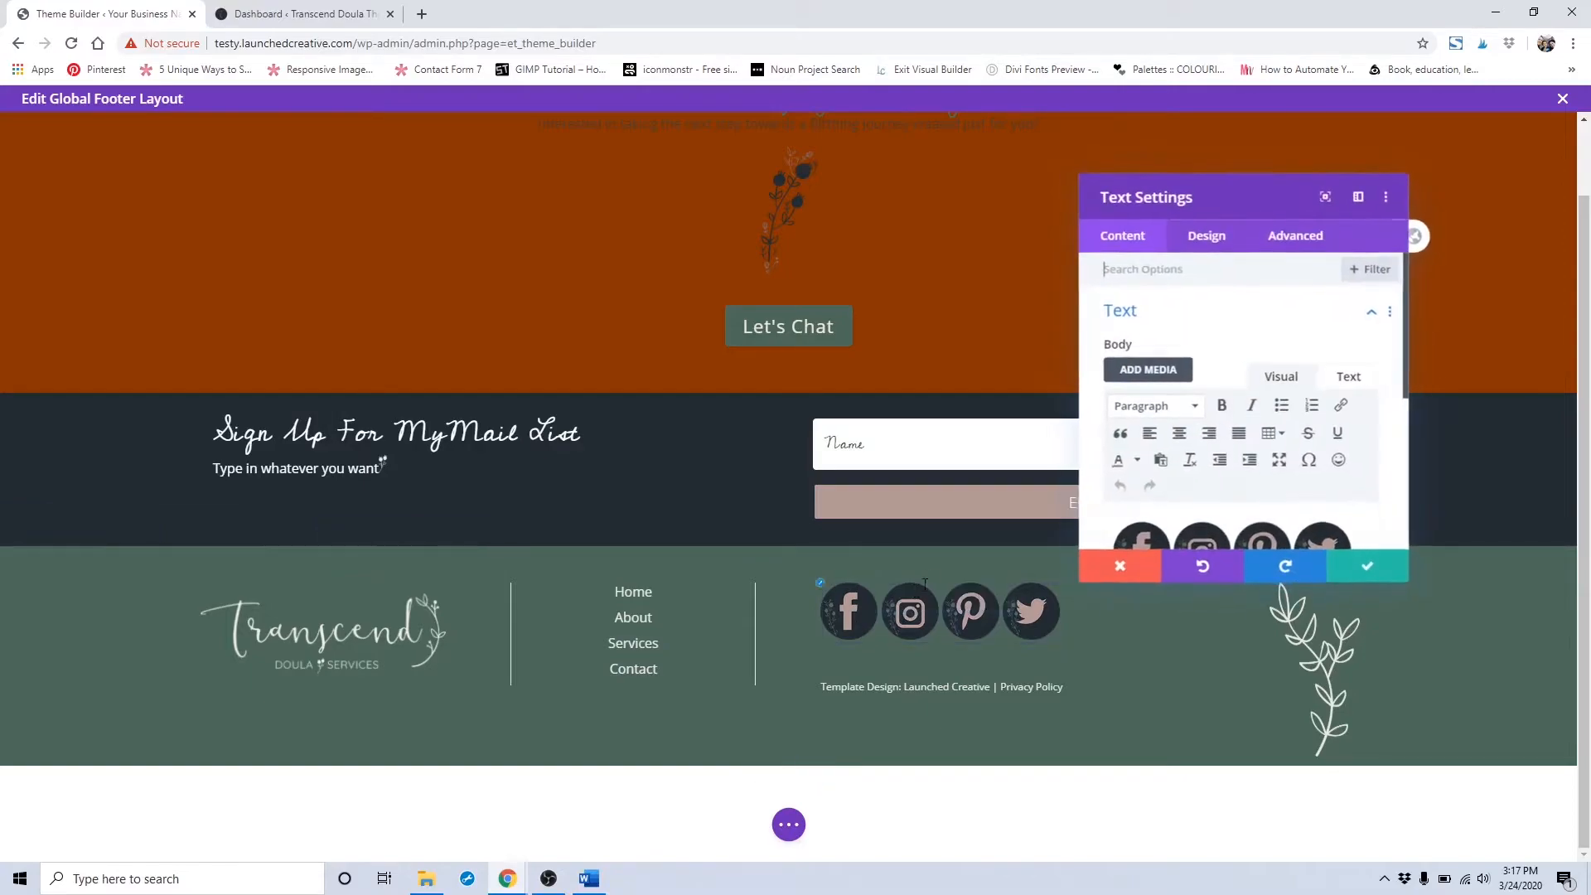
{"action": "left_click", "coordinate": [1146, 476]}
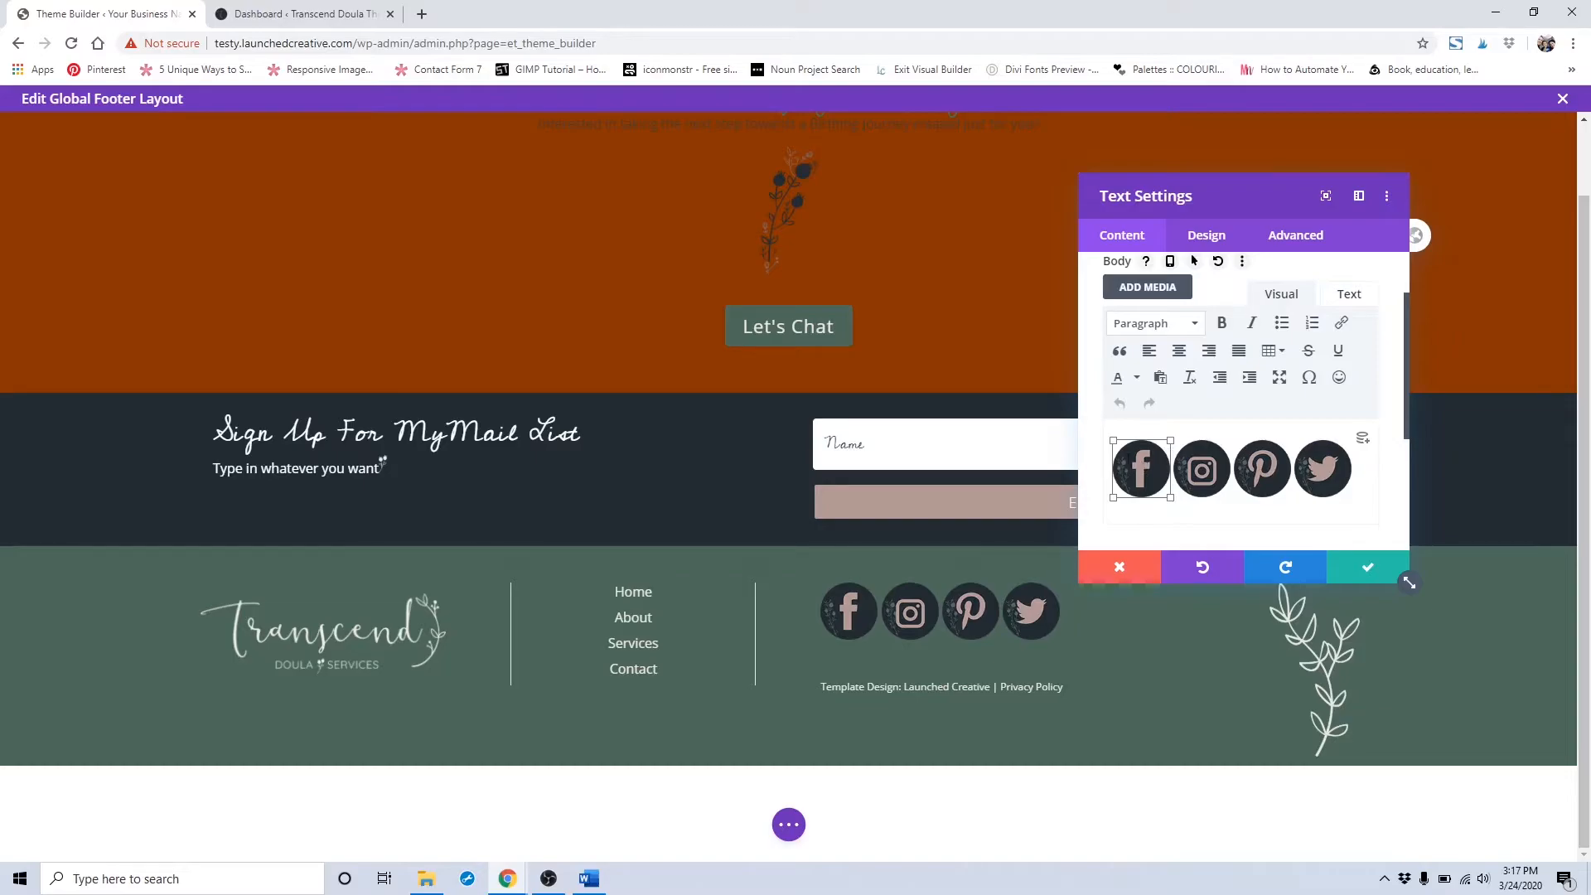
{"action": "left_click", "coordinate": [1342, 323]}
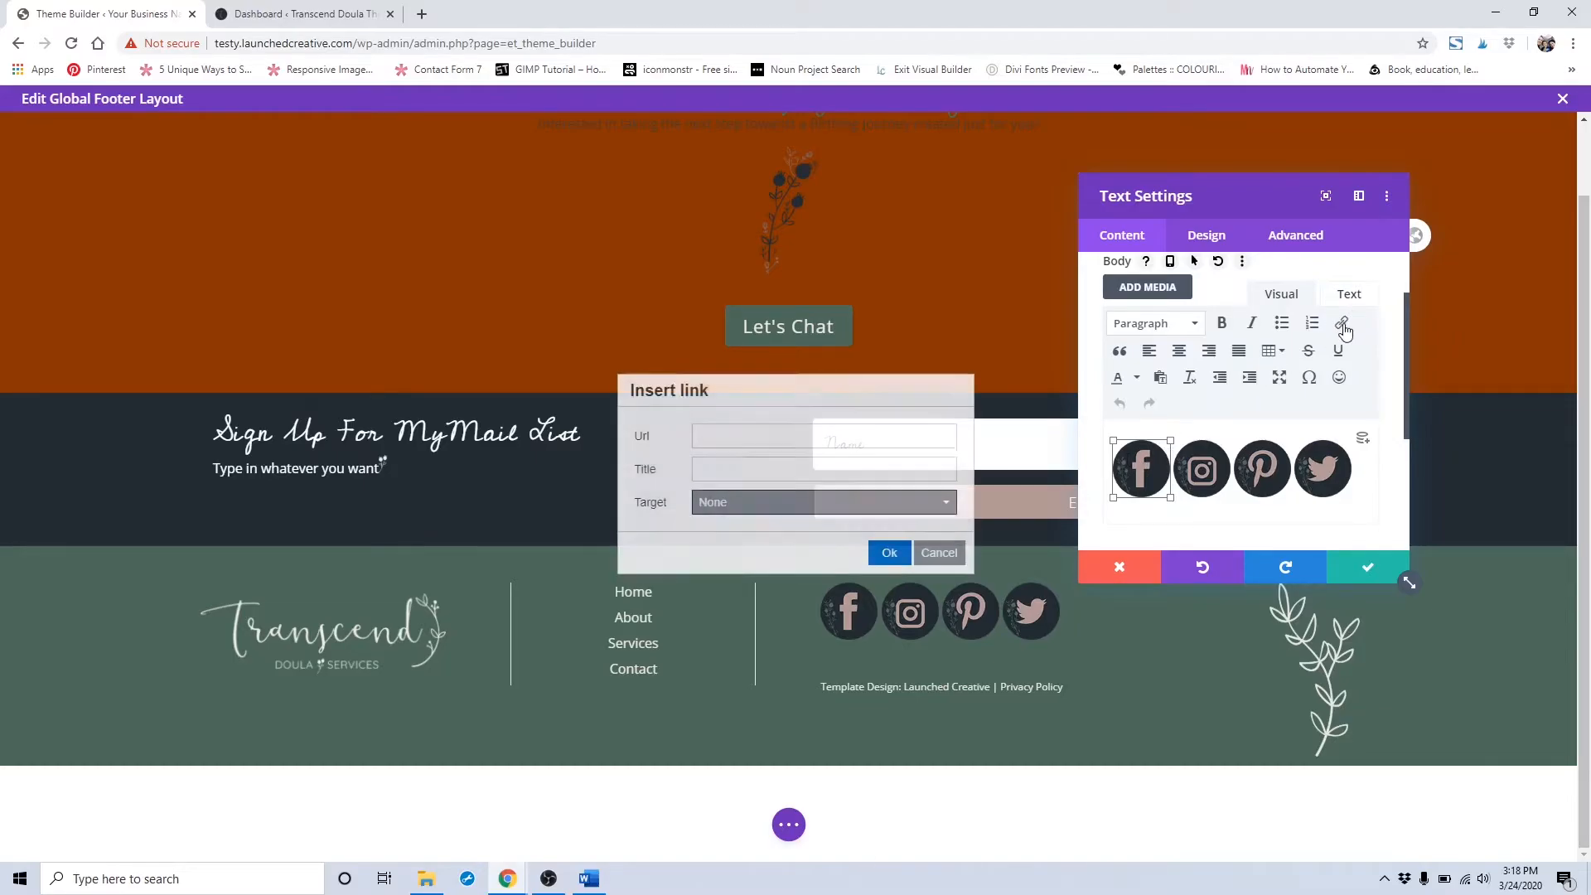
{"action": "left_click", "coordinate": [742, 431]}
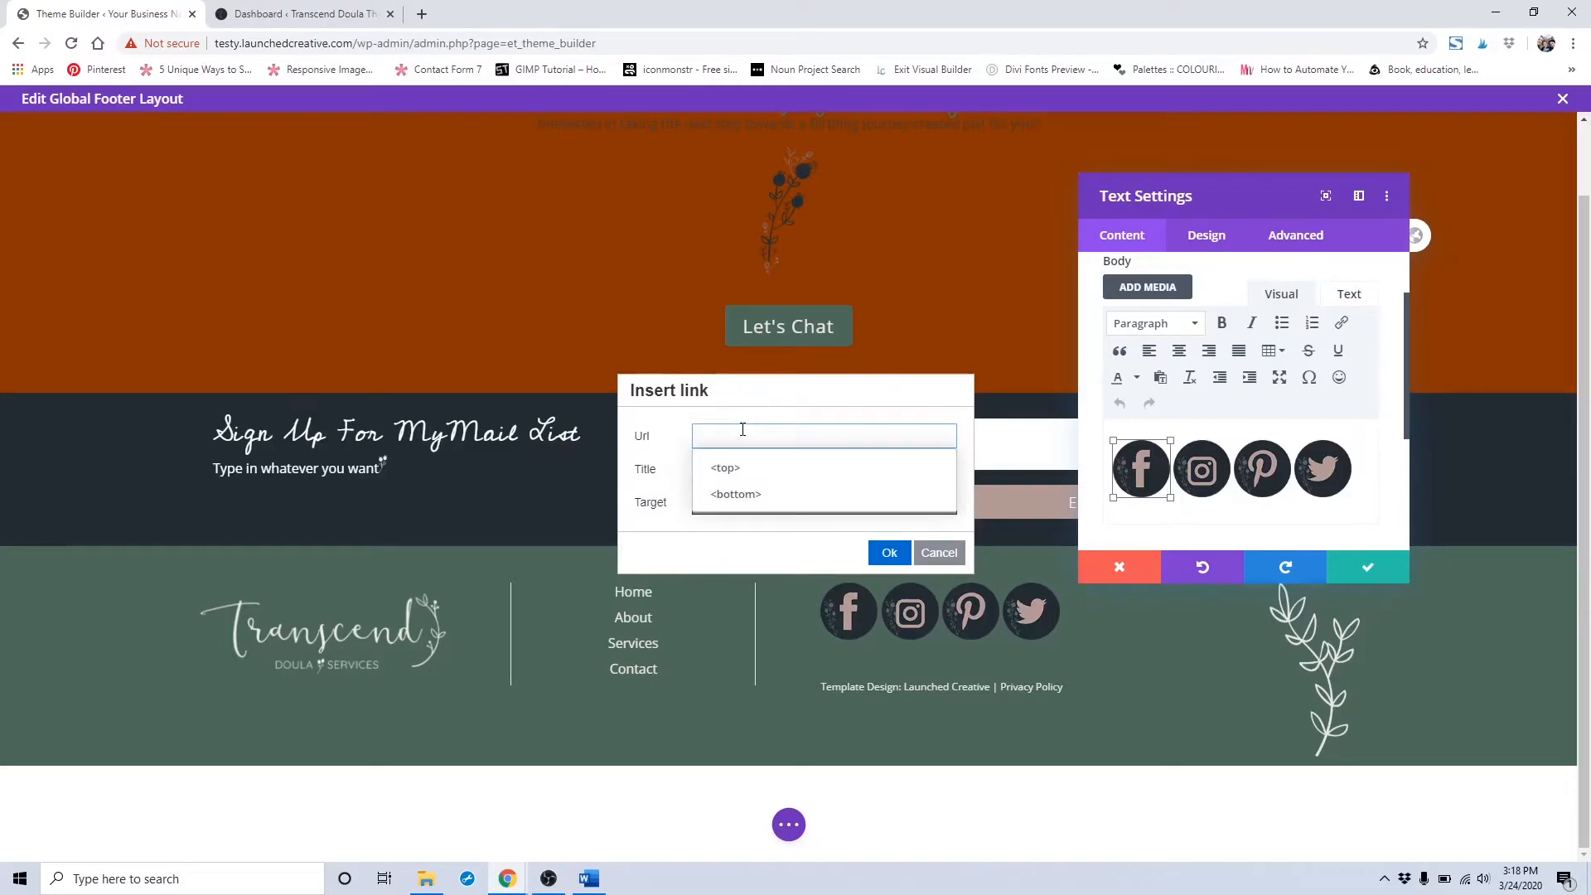
{"action": "type", "text": "https://facebook.com/yourbus"}
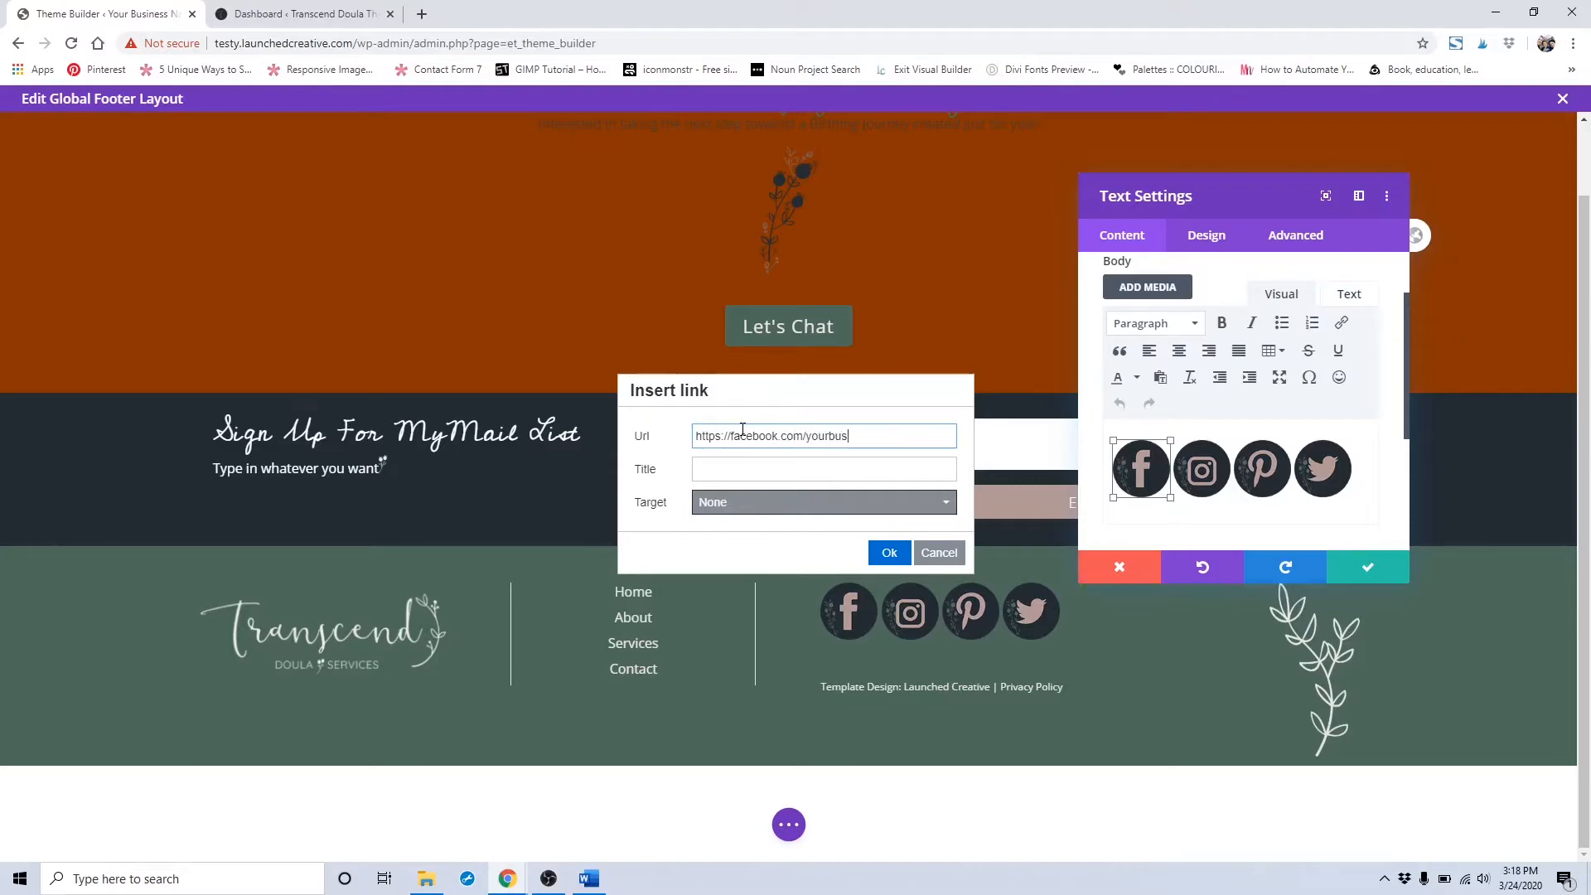
{"action": "left_click", "coordinate": [893, 507]}
{"action": "left_click", "coordinate": [794, 558]}
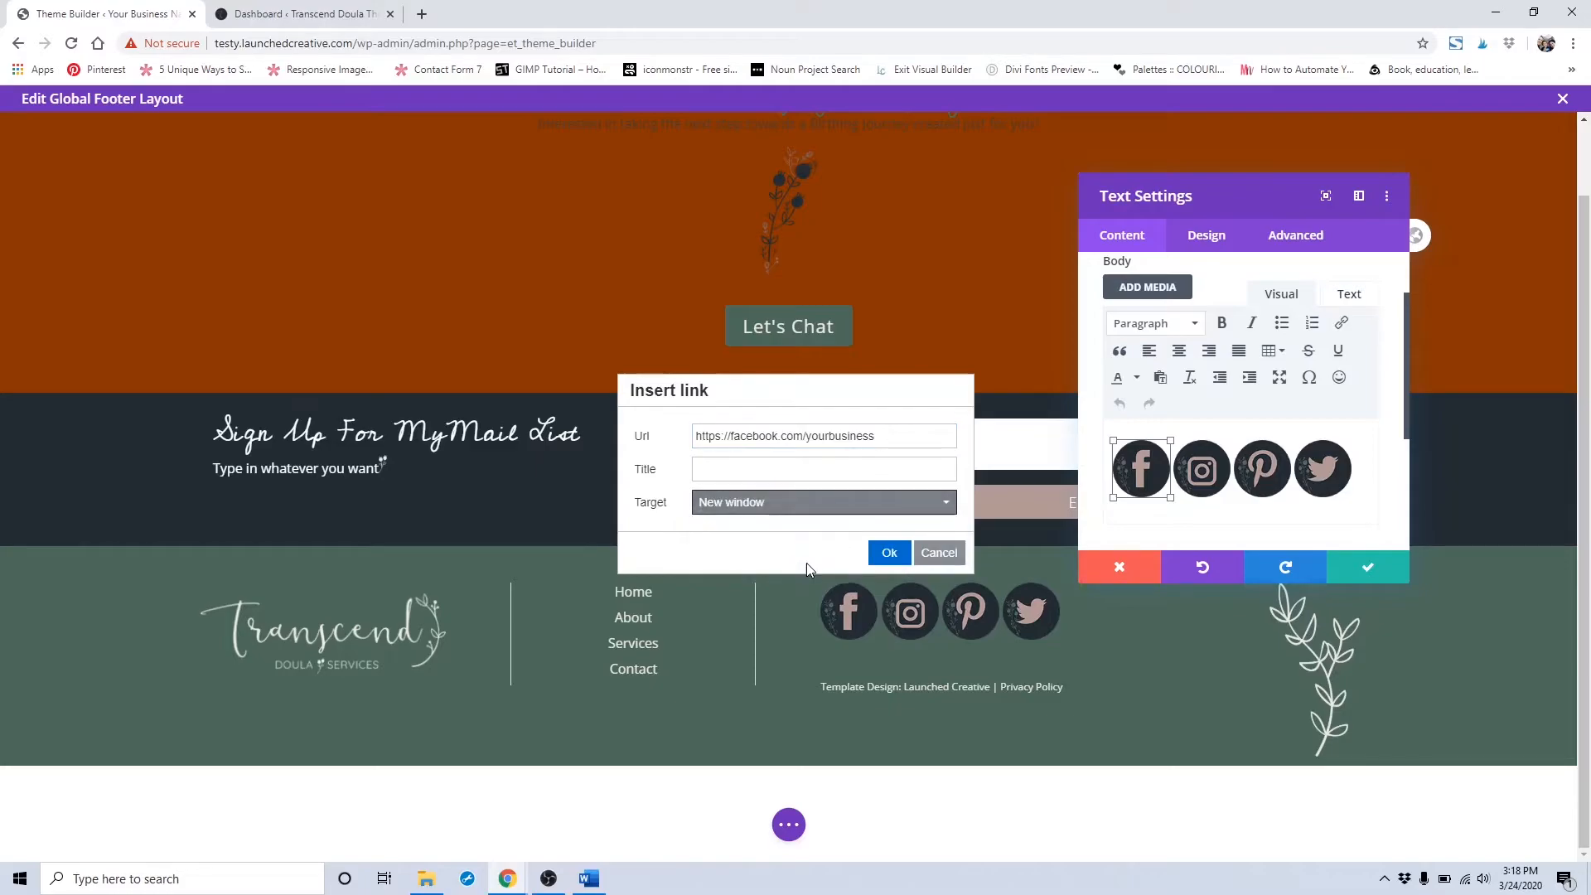
{"action": "left_click", "coordinate": [874, 557]}
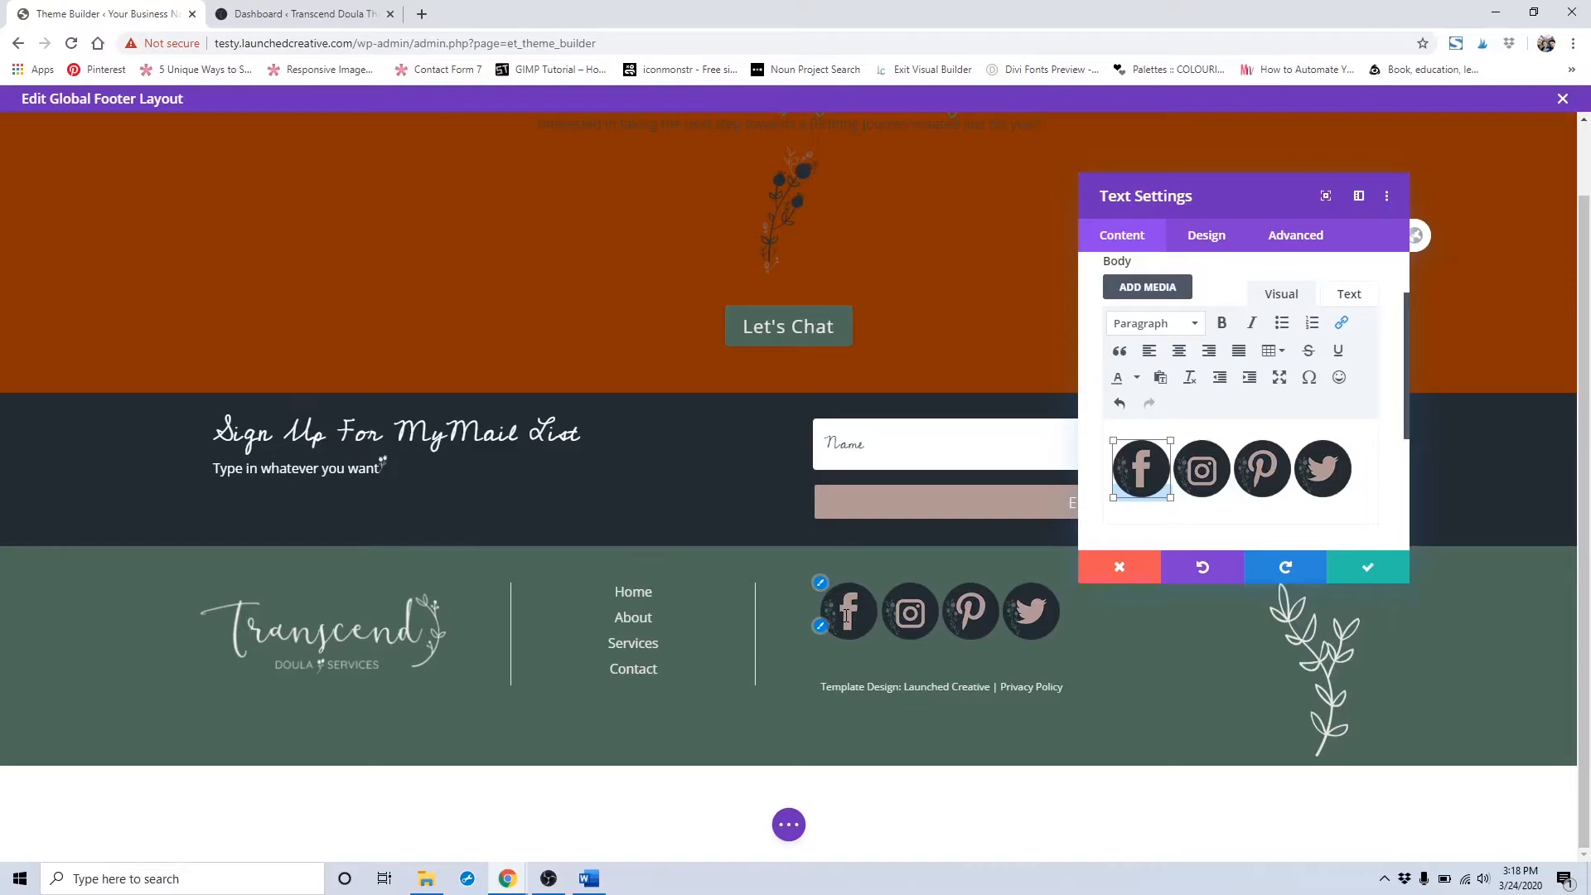
Try deleting the Twitter icon from the social icons and discard the module's changes
{"action": "left_click", "coordinate": [1202, 470]}
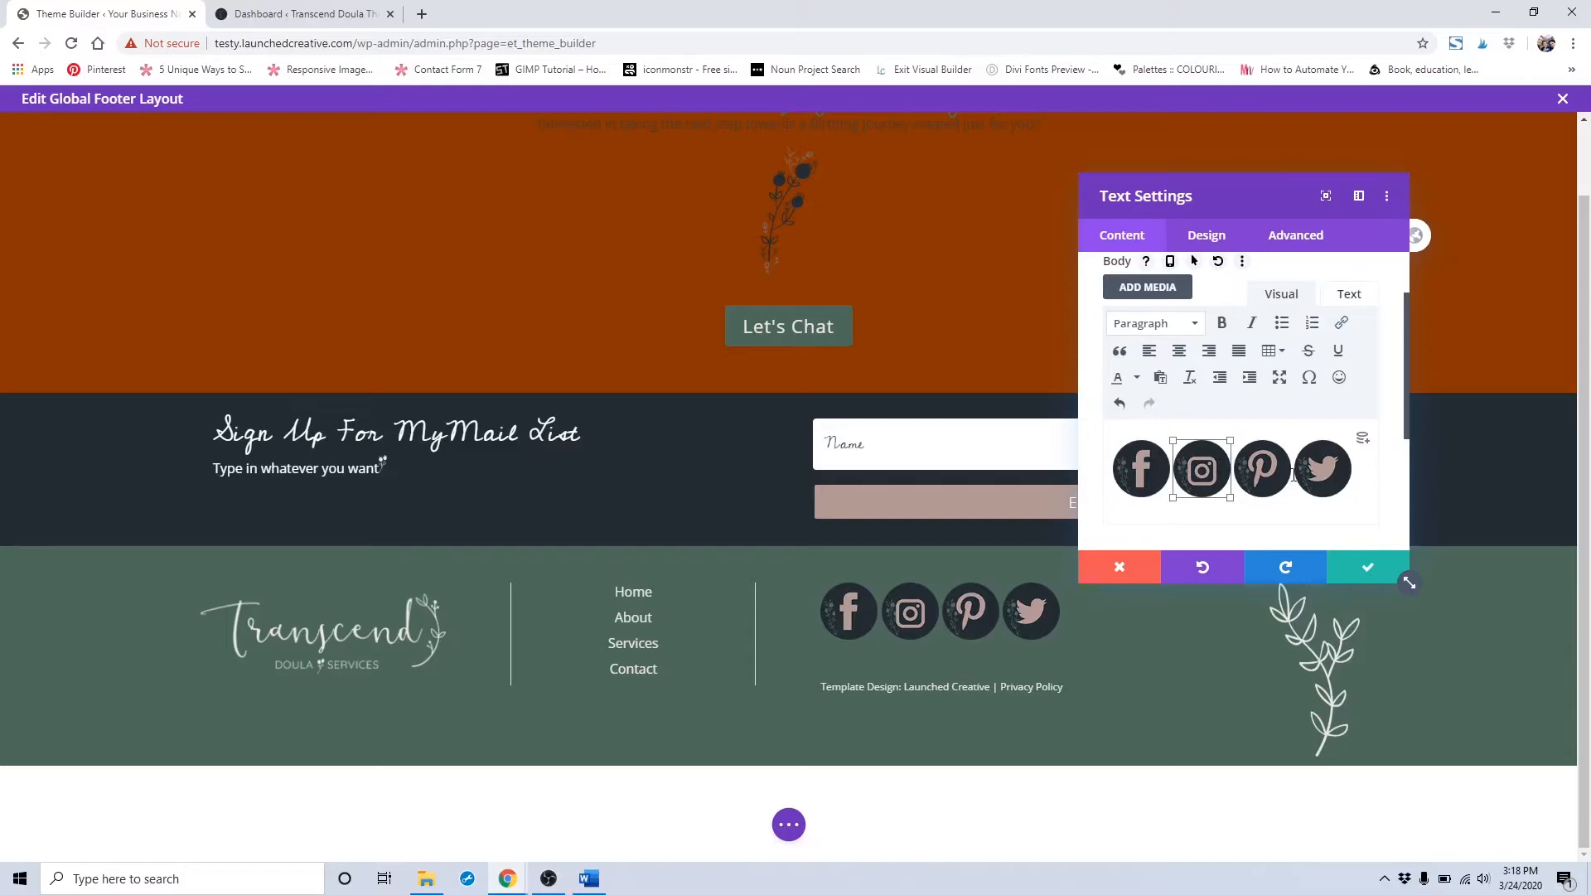
{"action": "left_click", "coordinate": [1320, 476]}
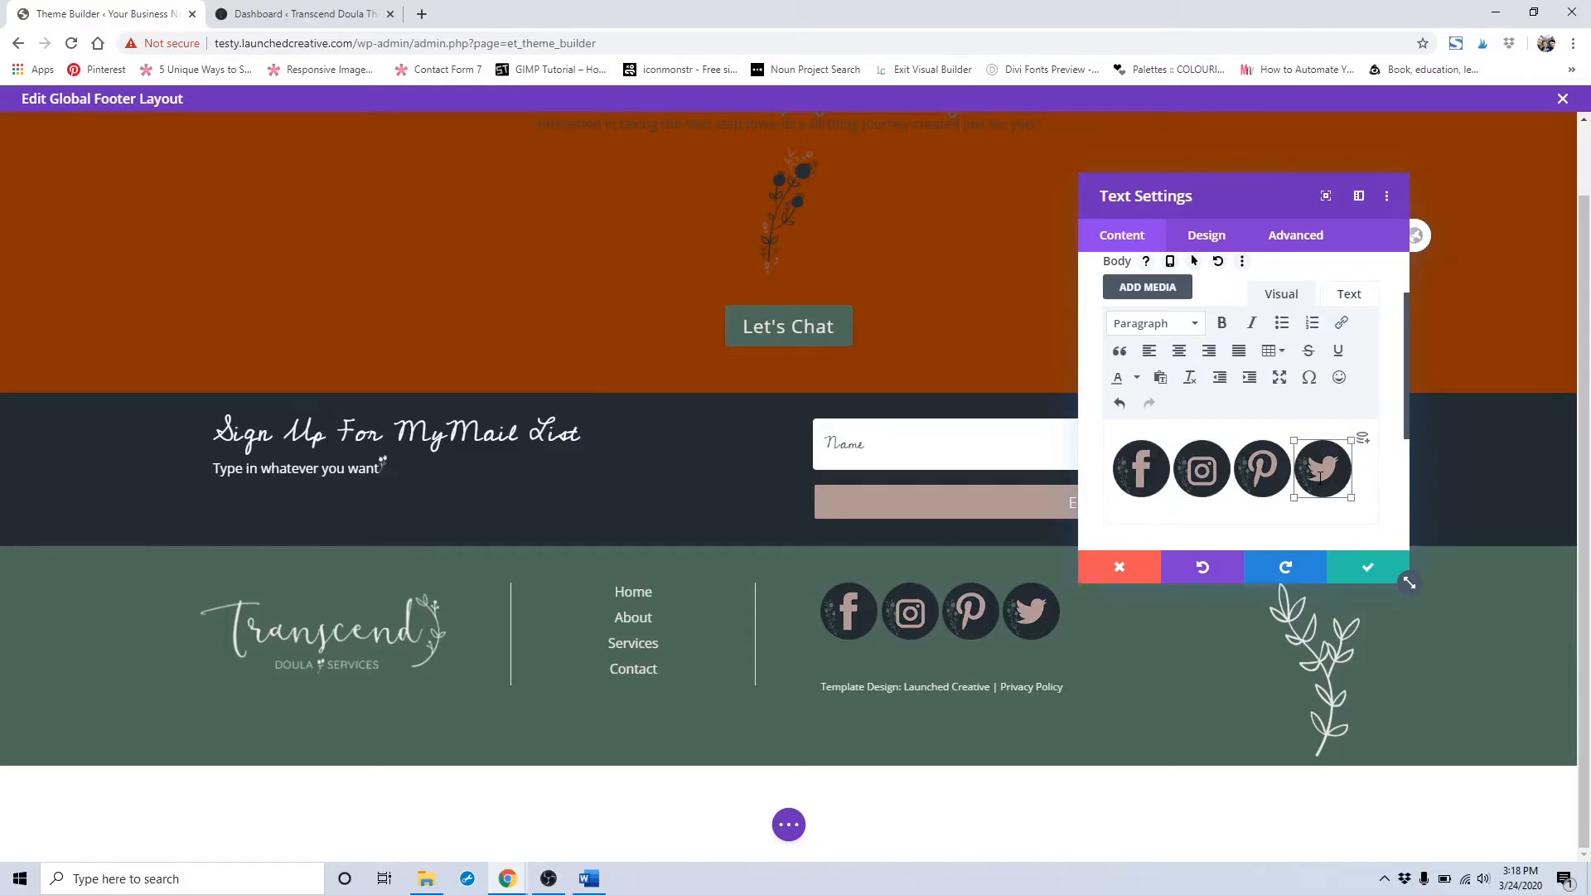
{"action": "key", "text": "Delete"}
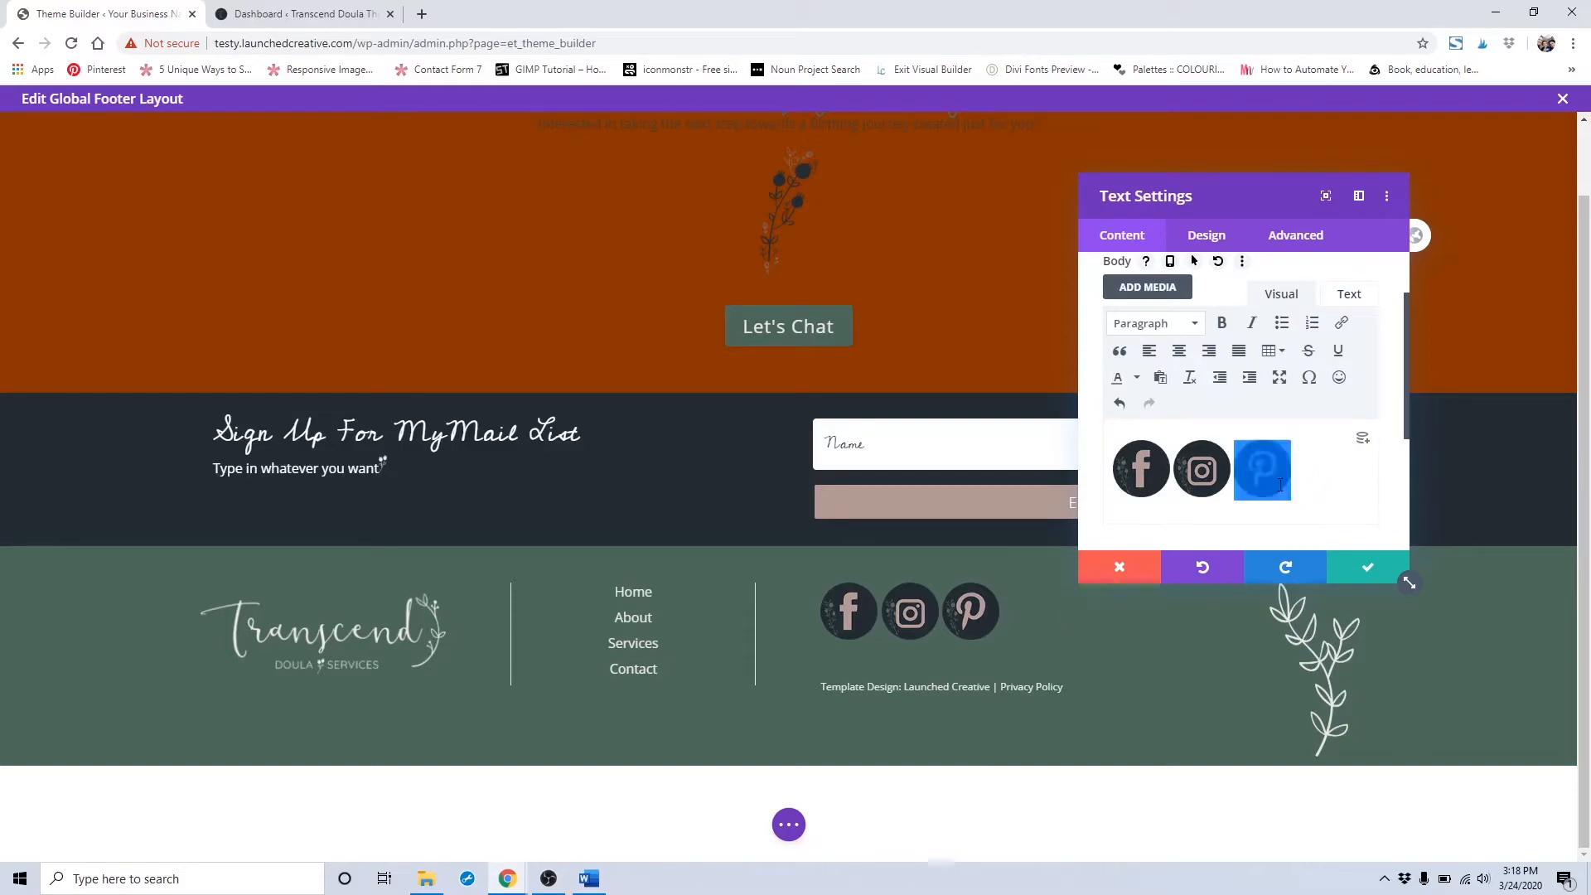
{"action": "scroll", "coordinate": [1227, 497], "scroll_direction": "down", "scroll_amount": 2}
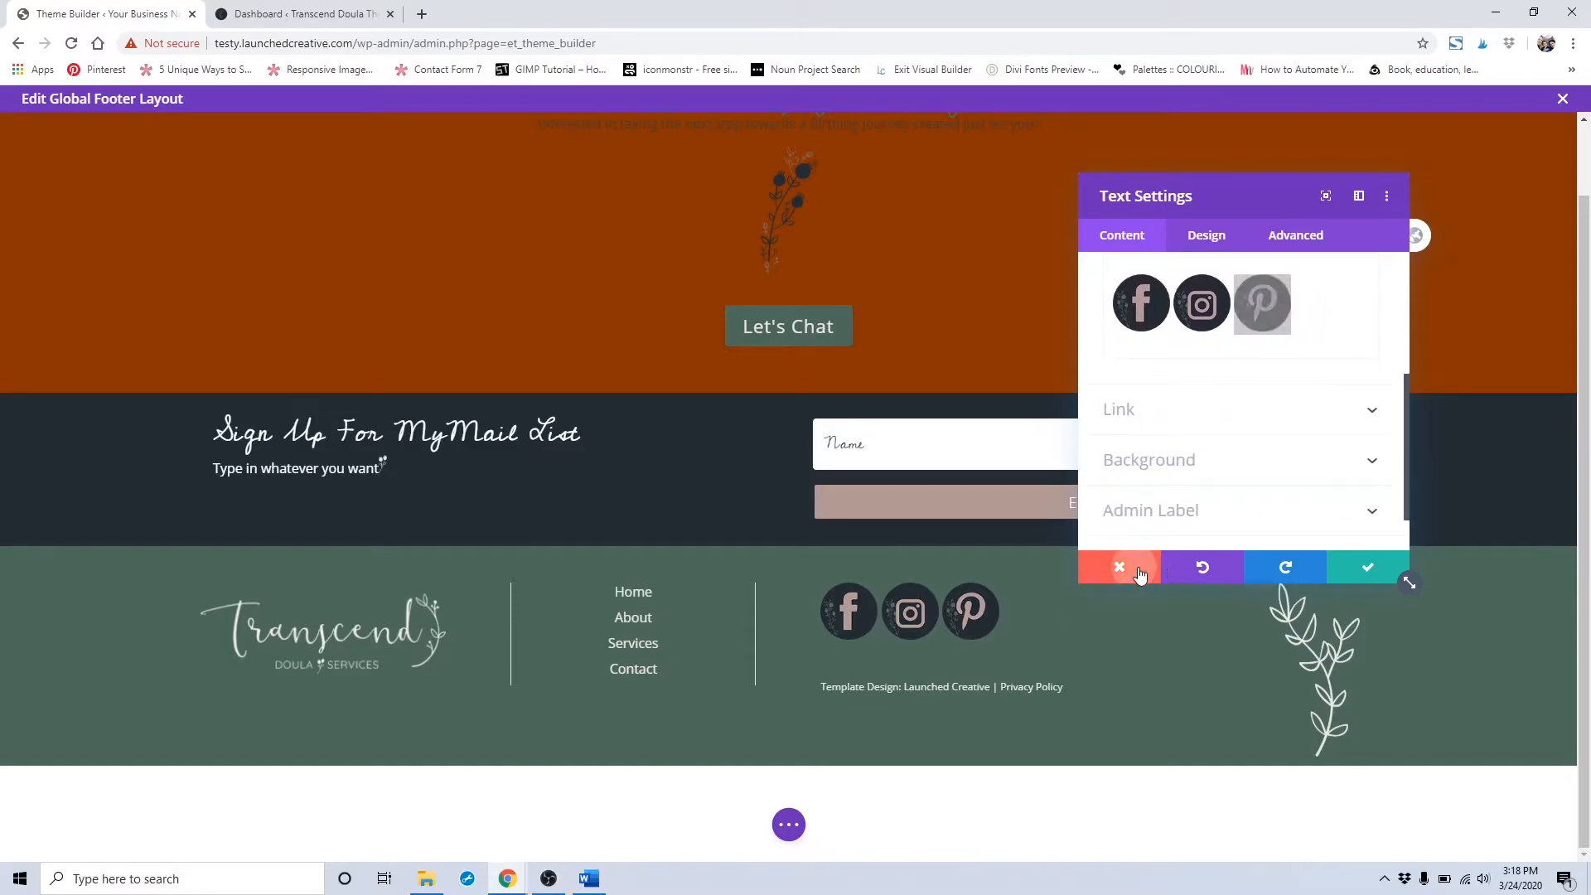
{"action": "left_click", "coordinate": [1139, 572]}
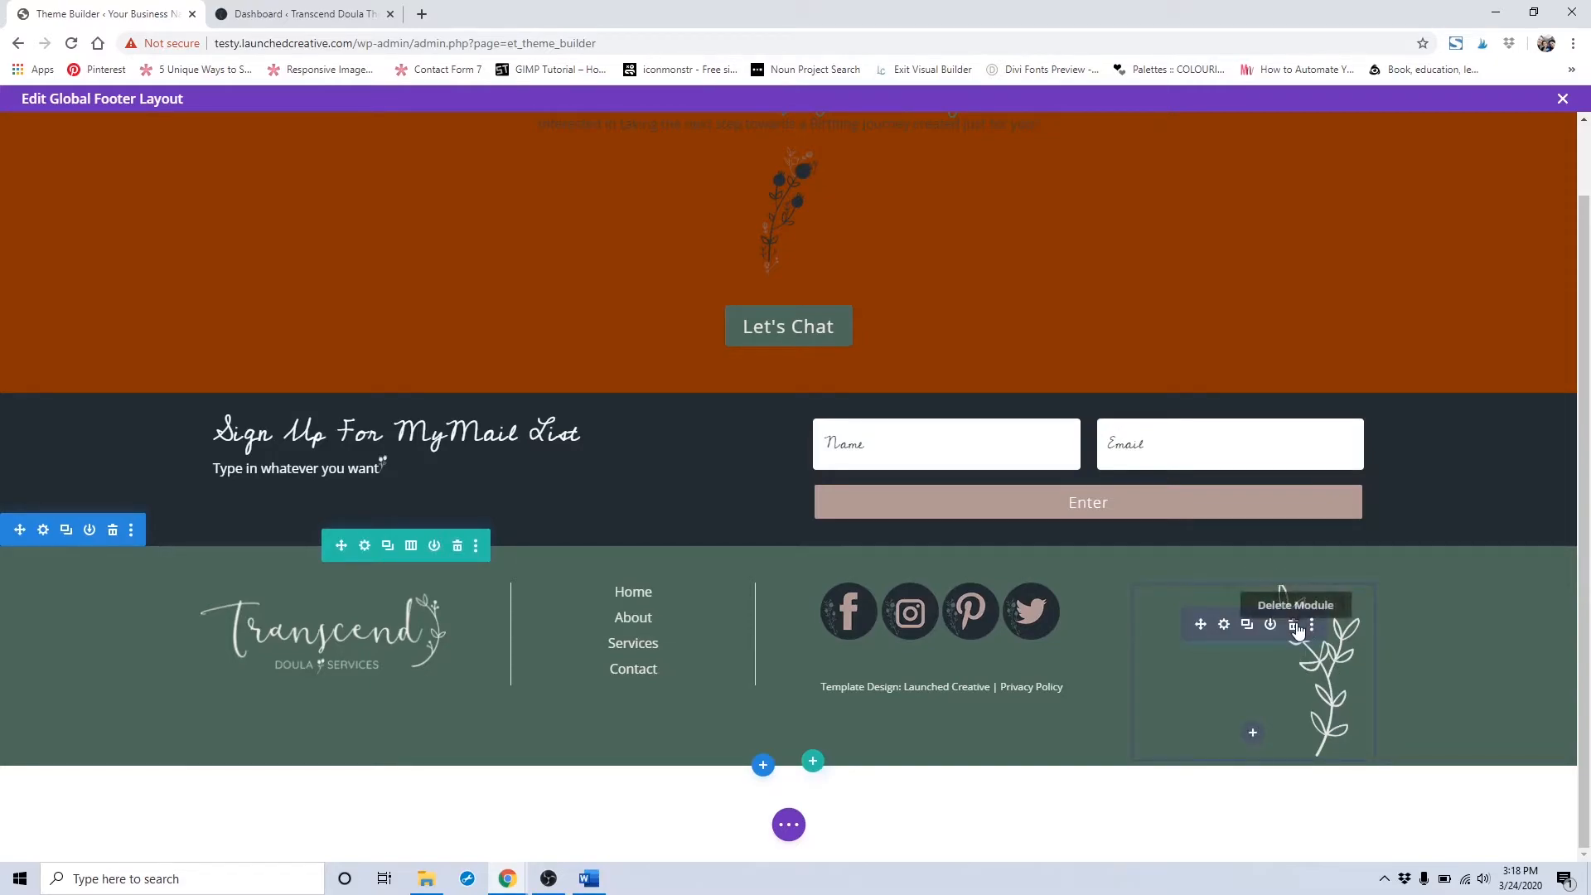
Inspect the content settings of the white leaf branch image's module and close them without changes
{"action": "left_click", "coordinate": [1224, 633]}
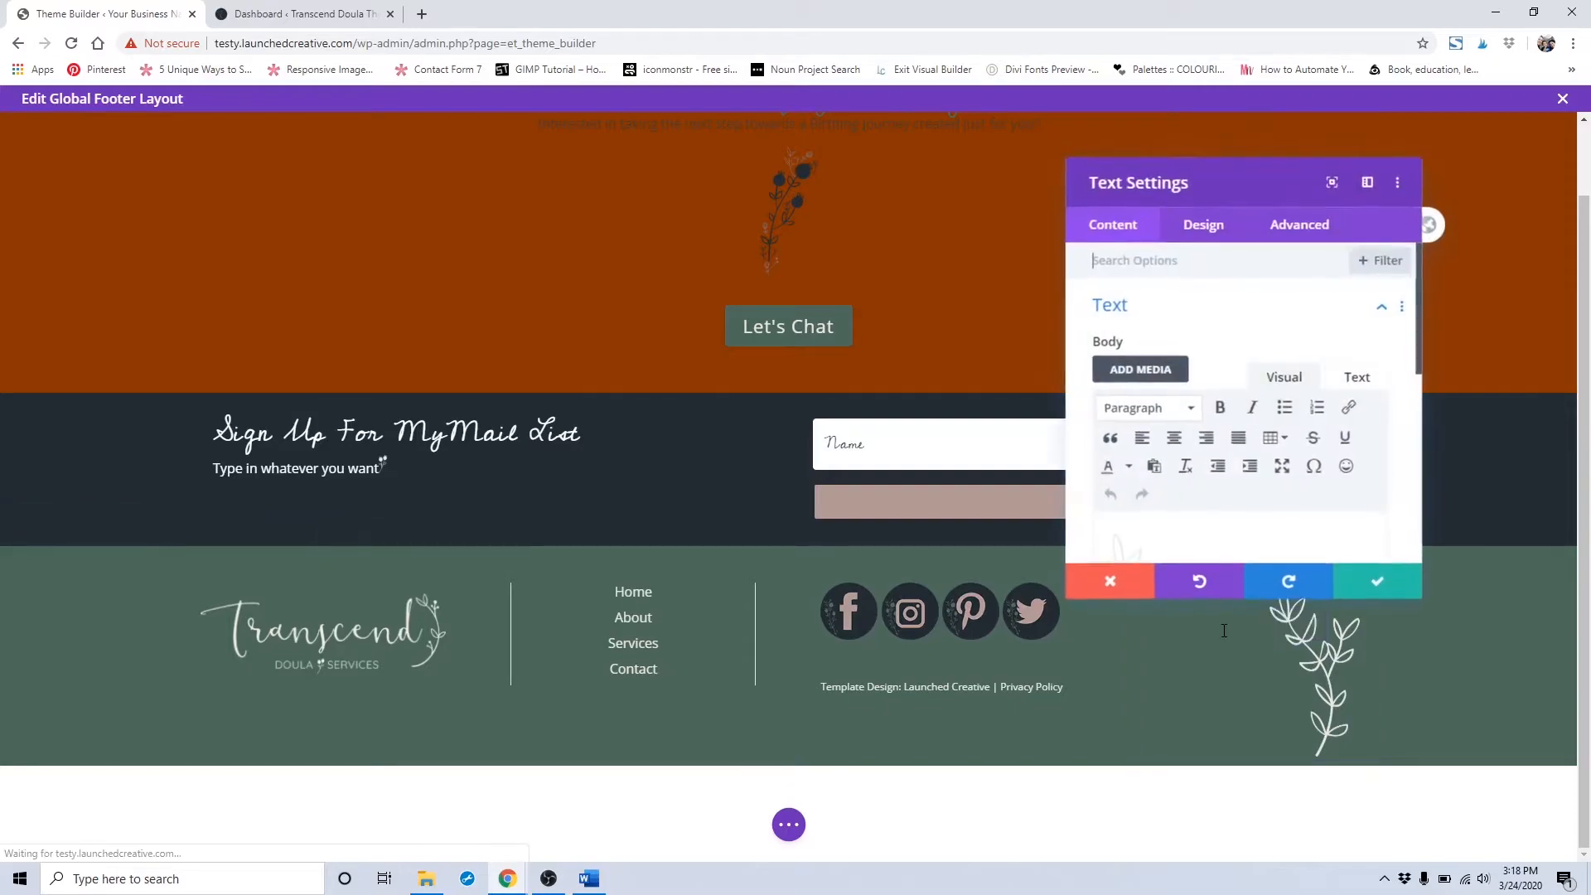
{"action": "scroll", "coordinate": [1221, 444], "scroll_direction": "down", "scroll_amount": 3}
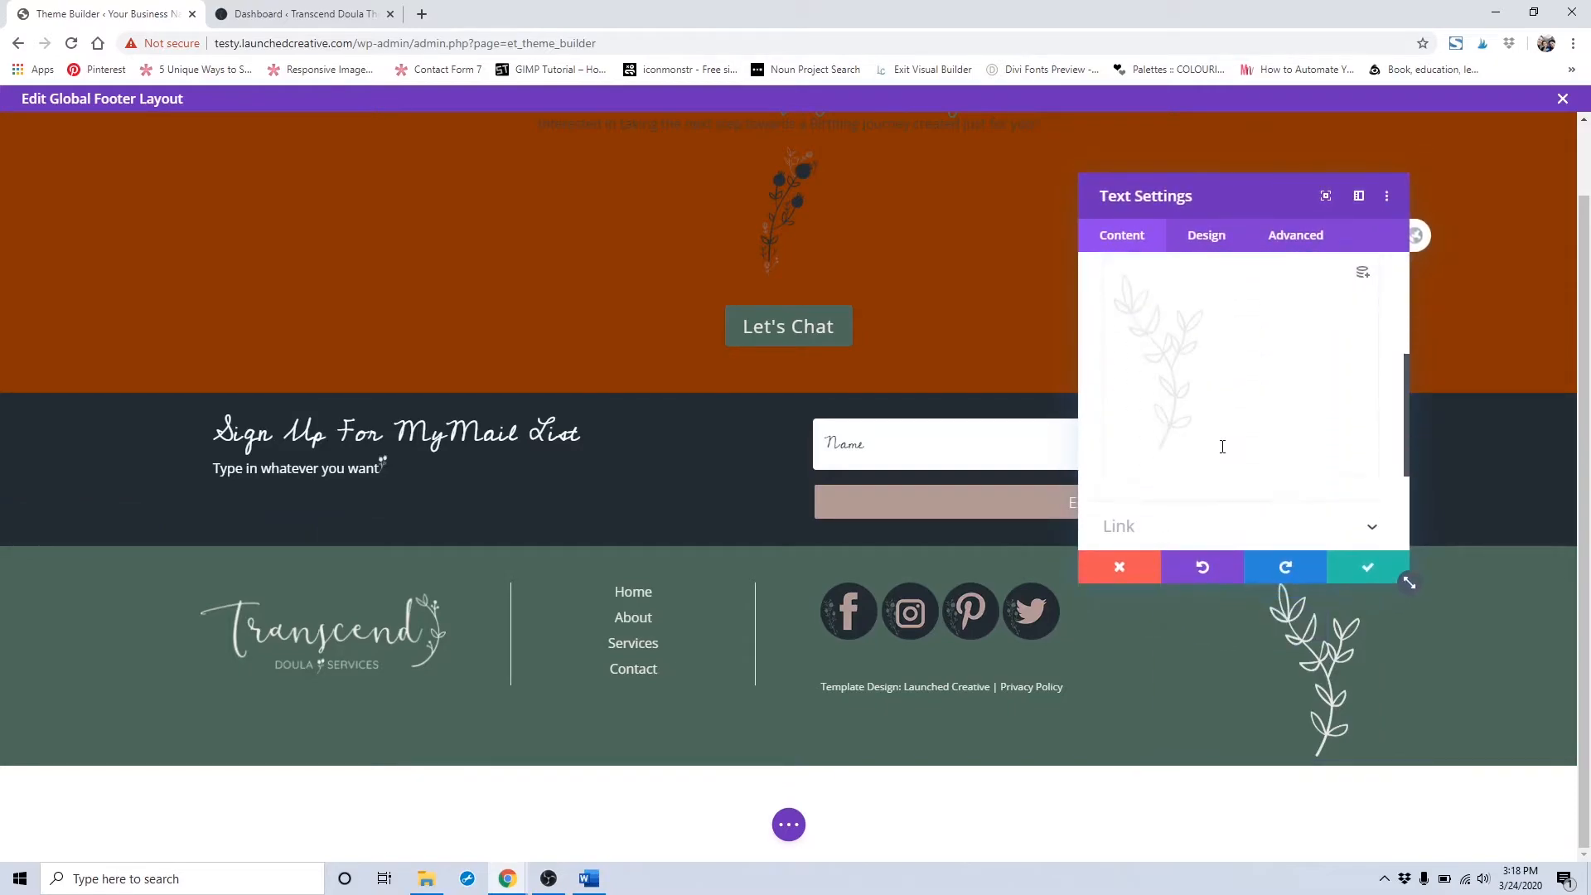
{"action": "left_click", "coordinate": [1120, 570]}
{"action": "scroll", "coordinate": [1085, 630], "scroll_direction": "up", "scroll_amount": 1}
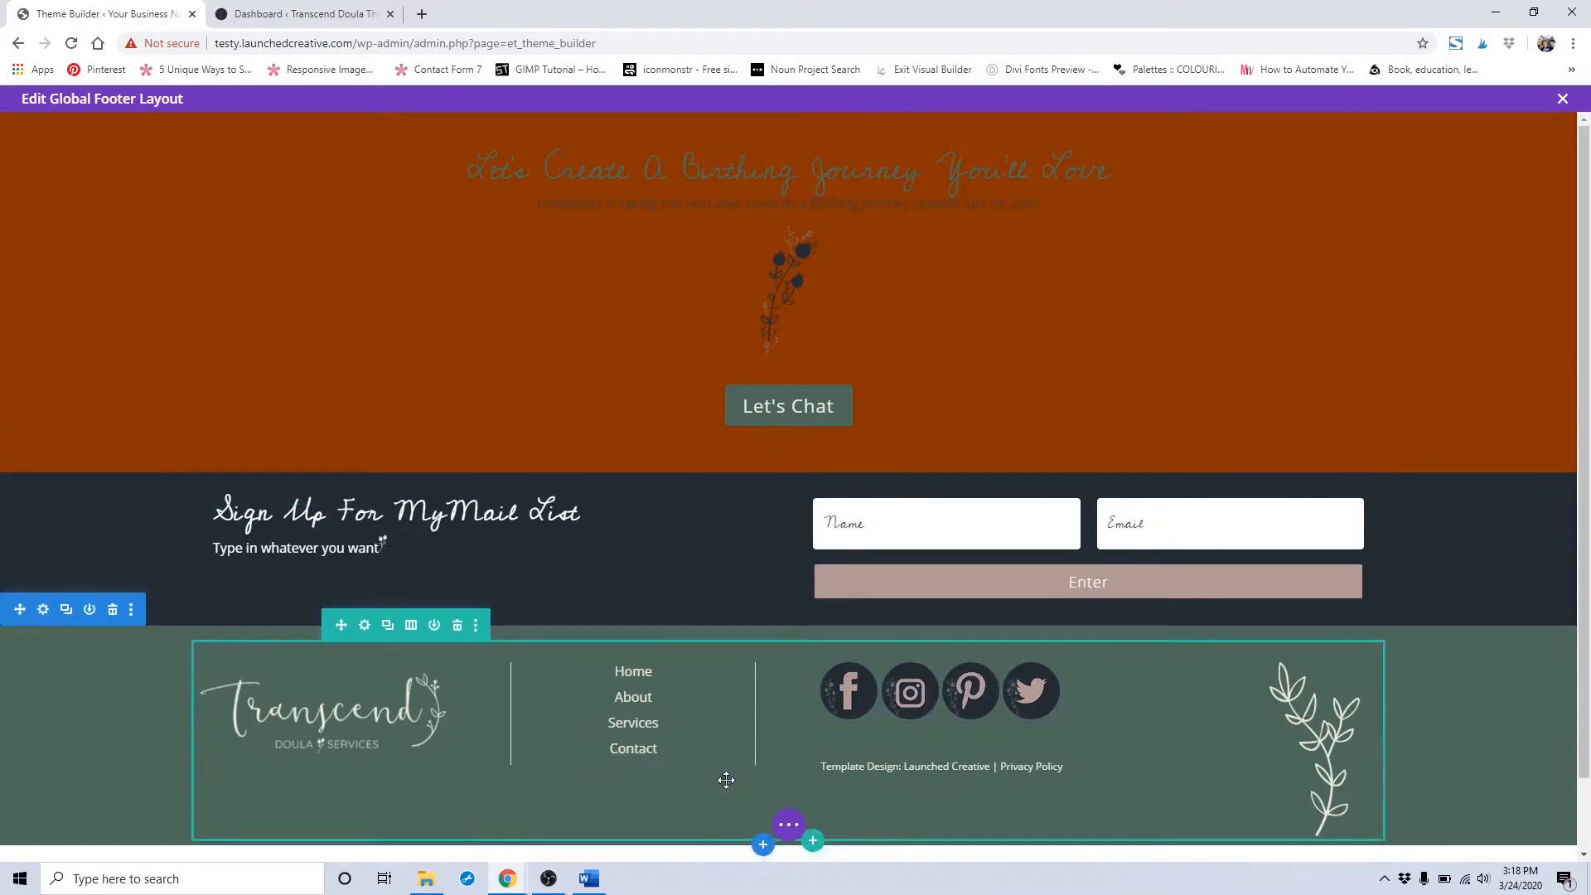
{"action": "scroll", "coordinate": [745, 763], "scroll_direction": "down", "scroll_amount": 1}
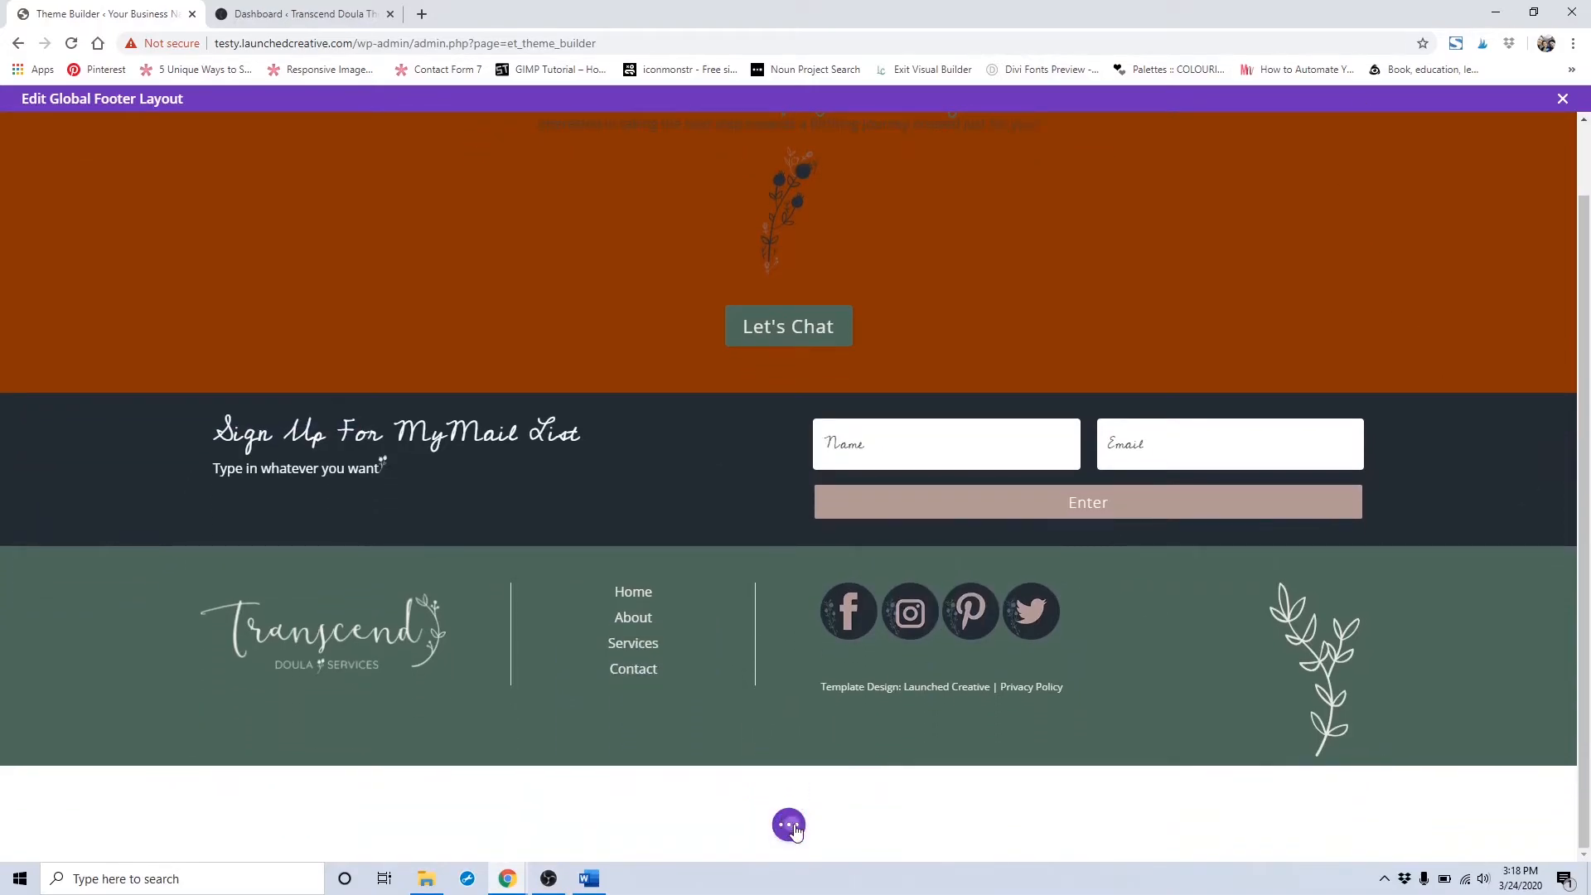
Exit the global footer layout discarding its changes, and reopen the default template's Global Footer without restoring the autosave
{"action": "left_click", "coordinate": [785, 824]}
{"action": "left_click", "coordinate": [1527, 824]}
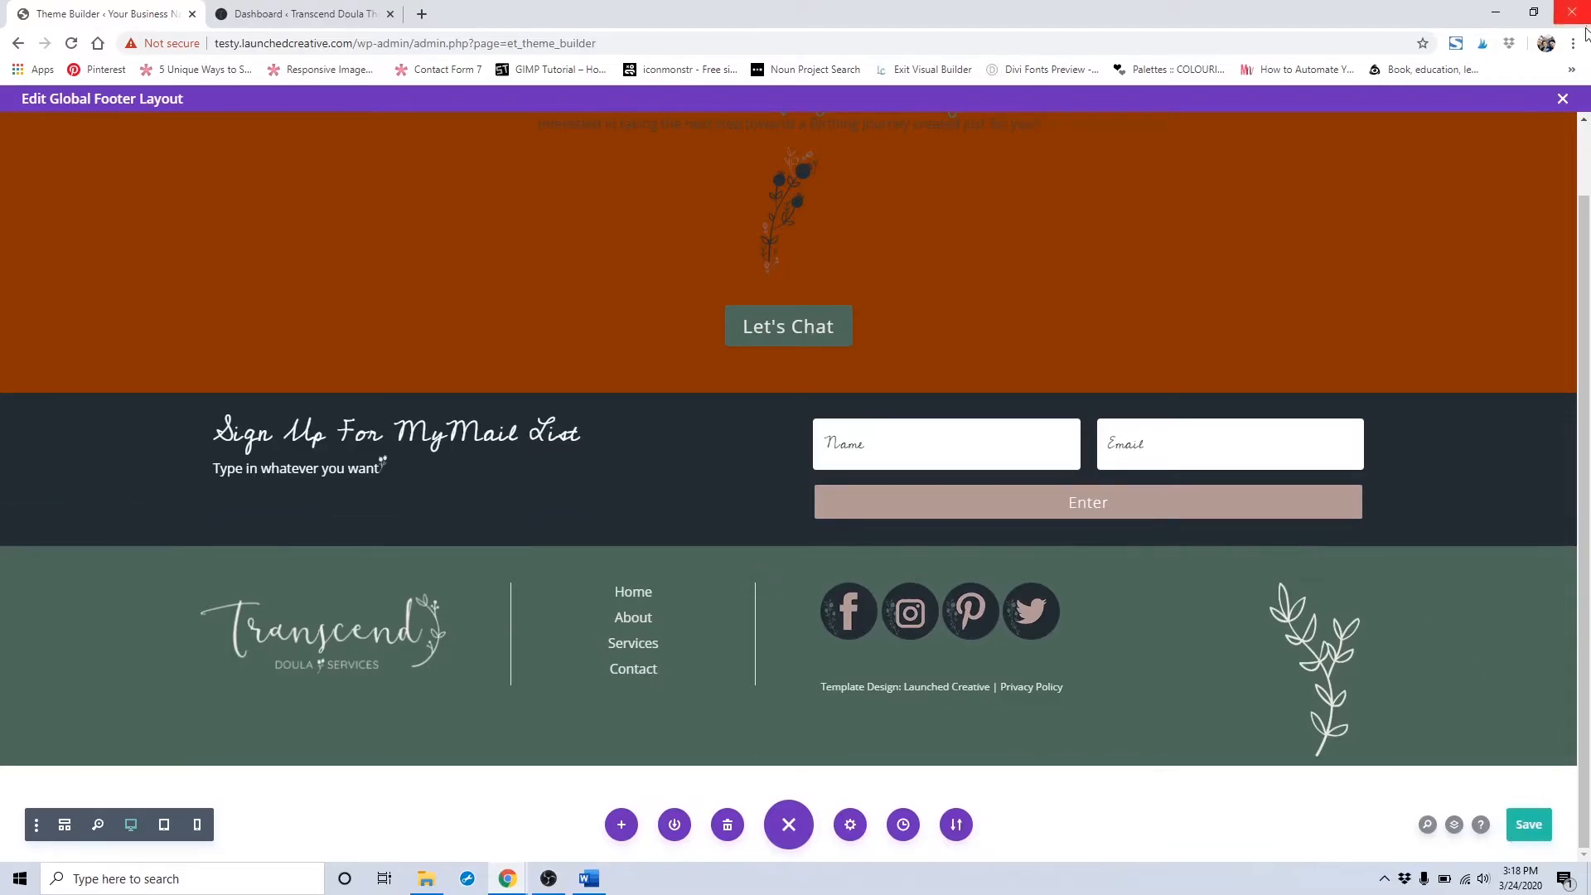
{"action": "left_click", "coordinate": [1563, 100]}
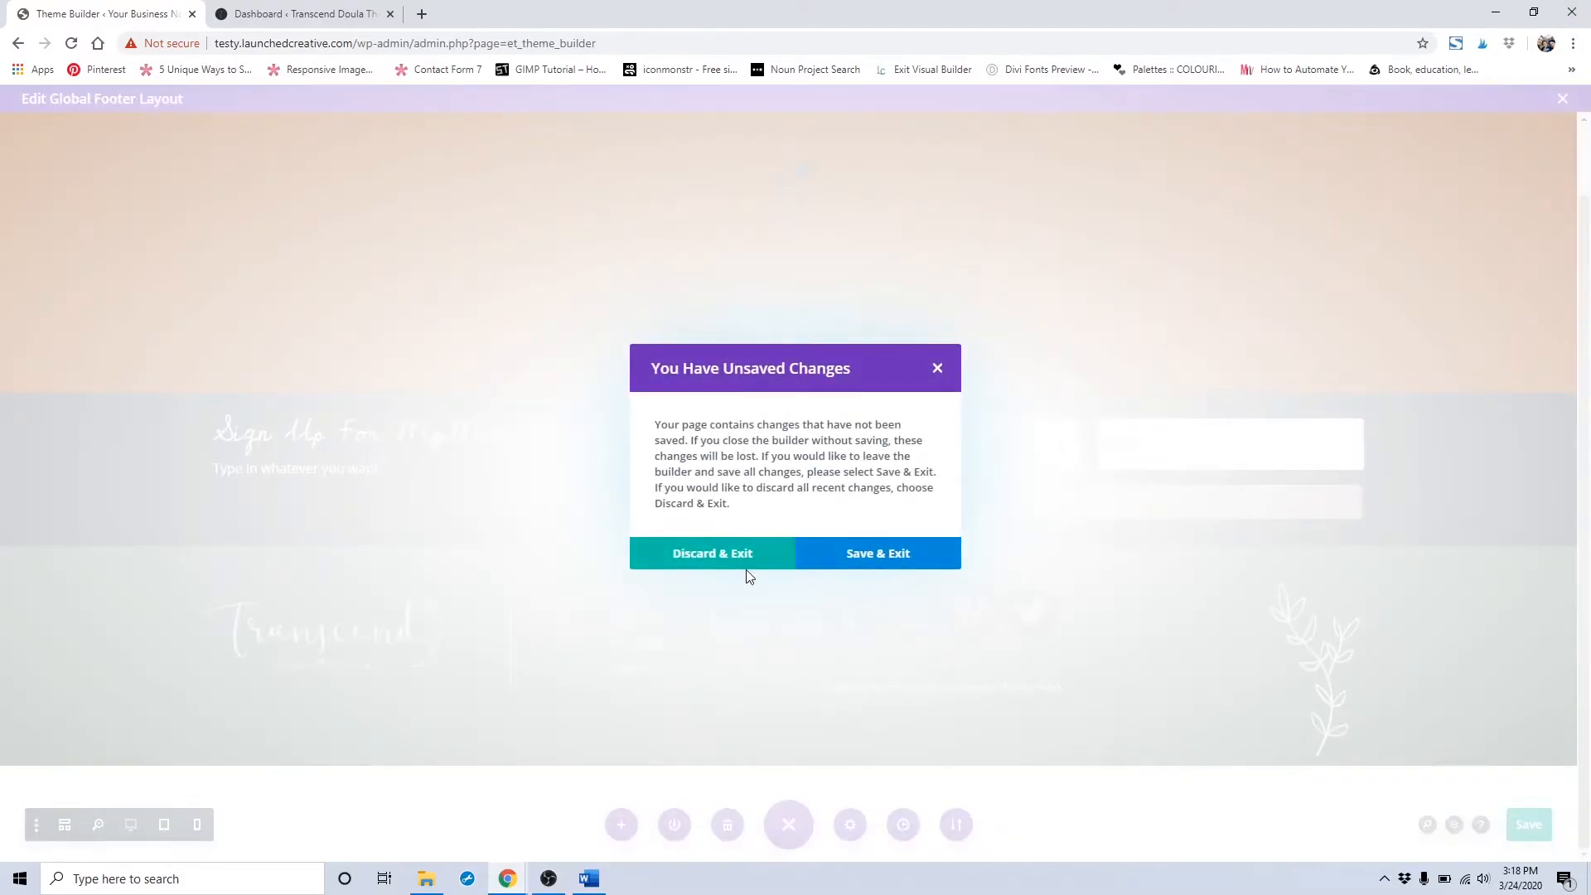
{"action": "left_click", "coordinate": [762, 555]}
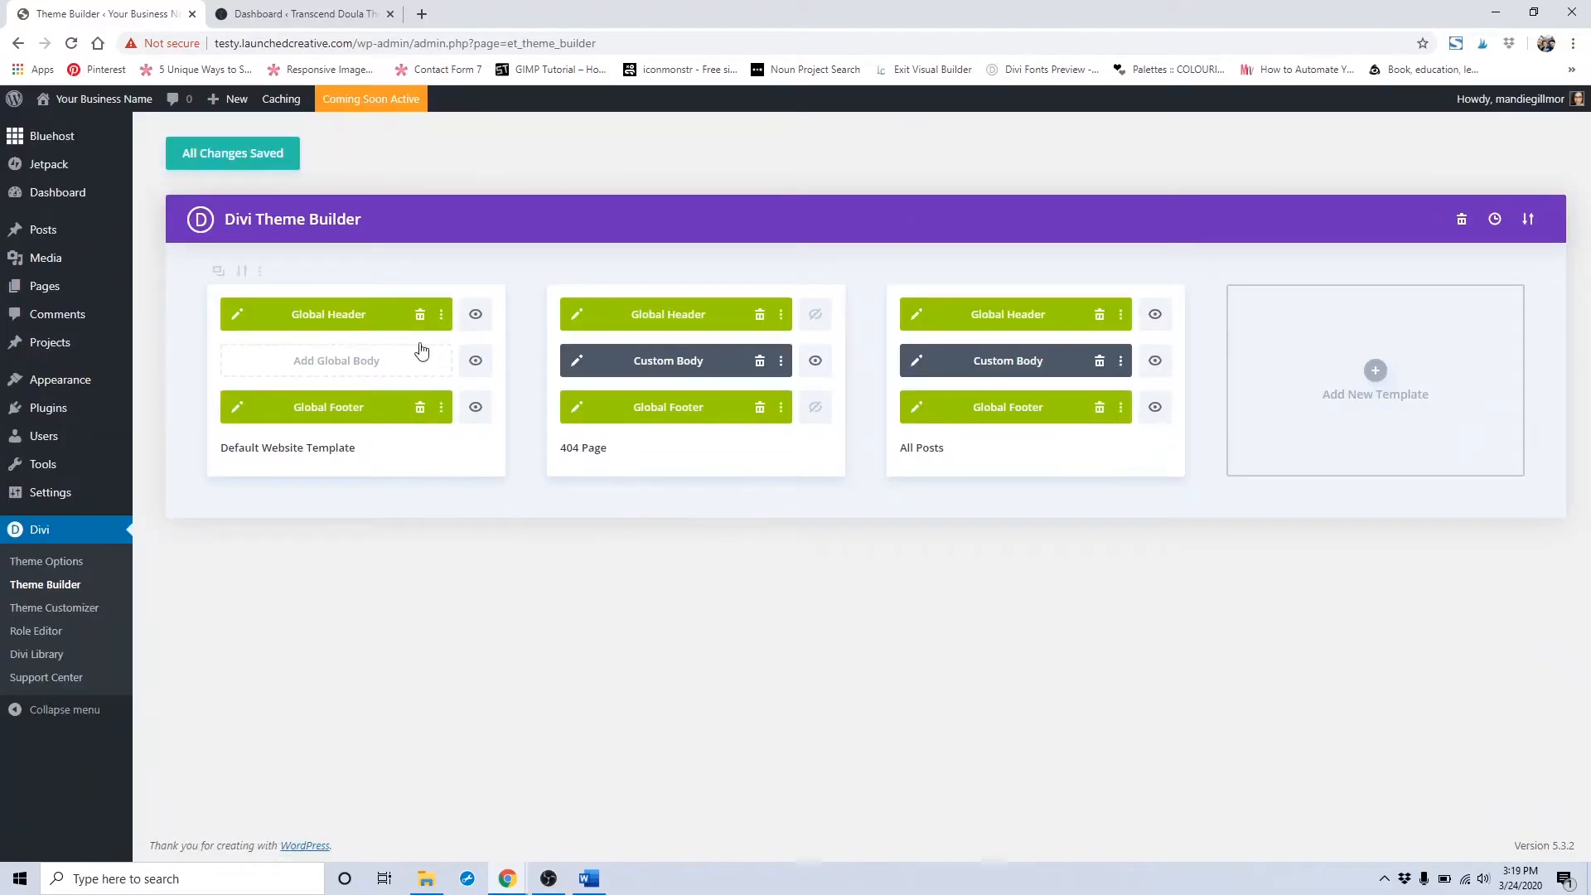
{"action": "left_click", "coordinate": [263, 165]}
{"action": "left_click", "coordinate": [238, 408]}
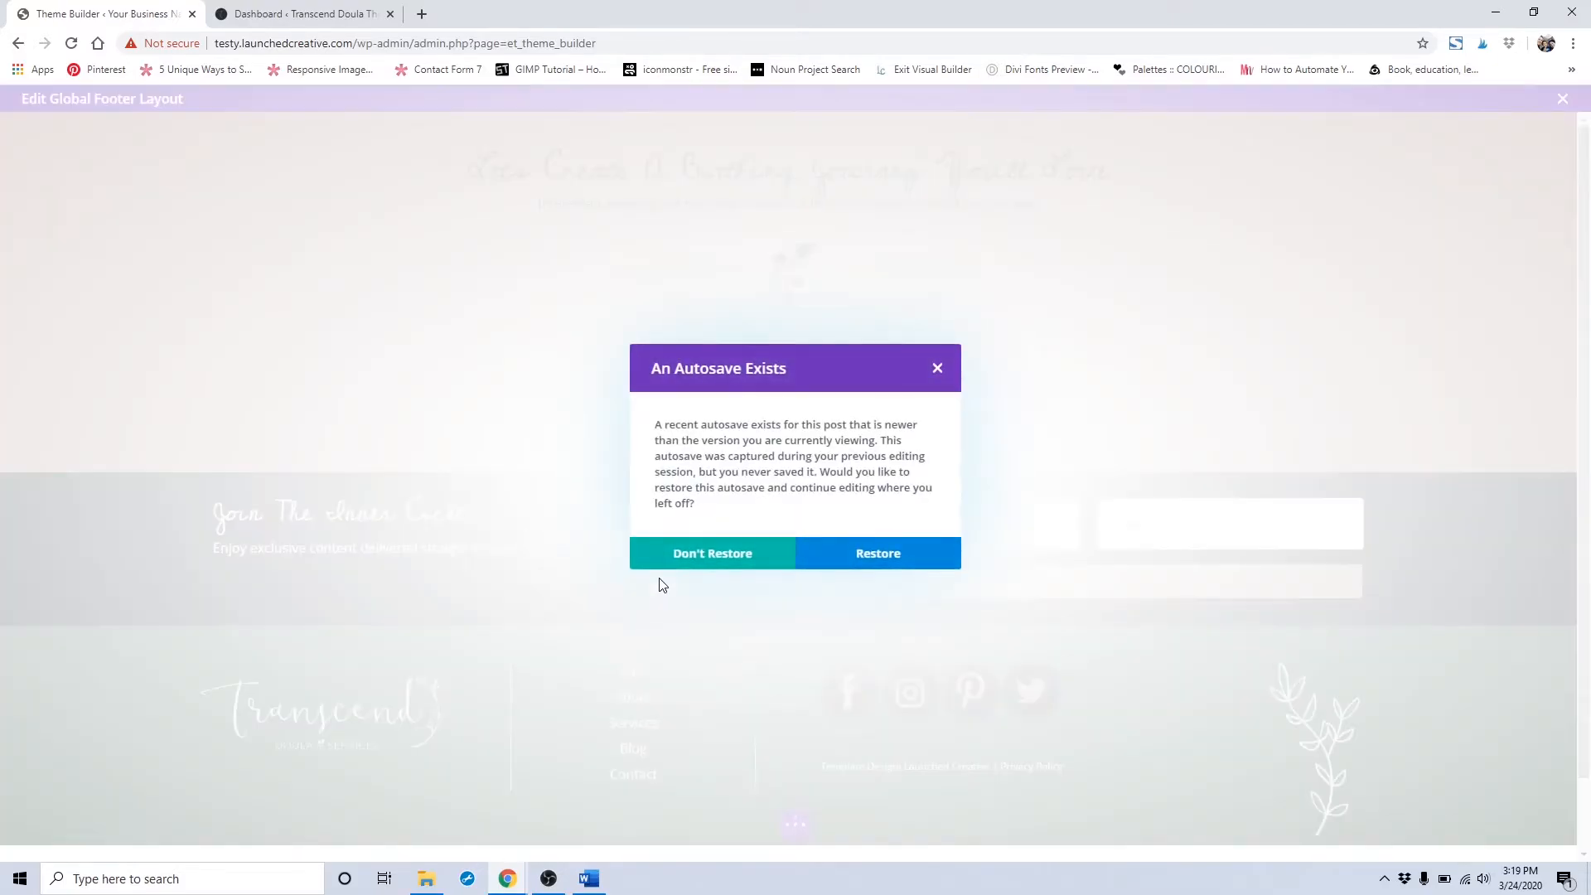
{"action": "left_click", "coordinate": [741, 560]}
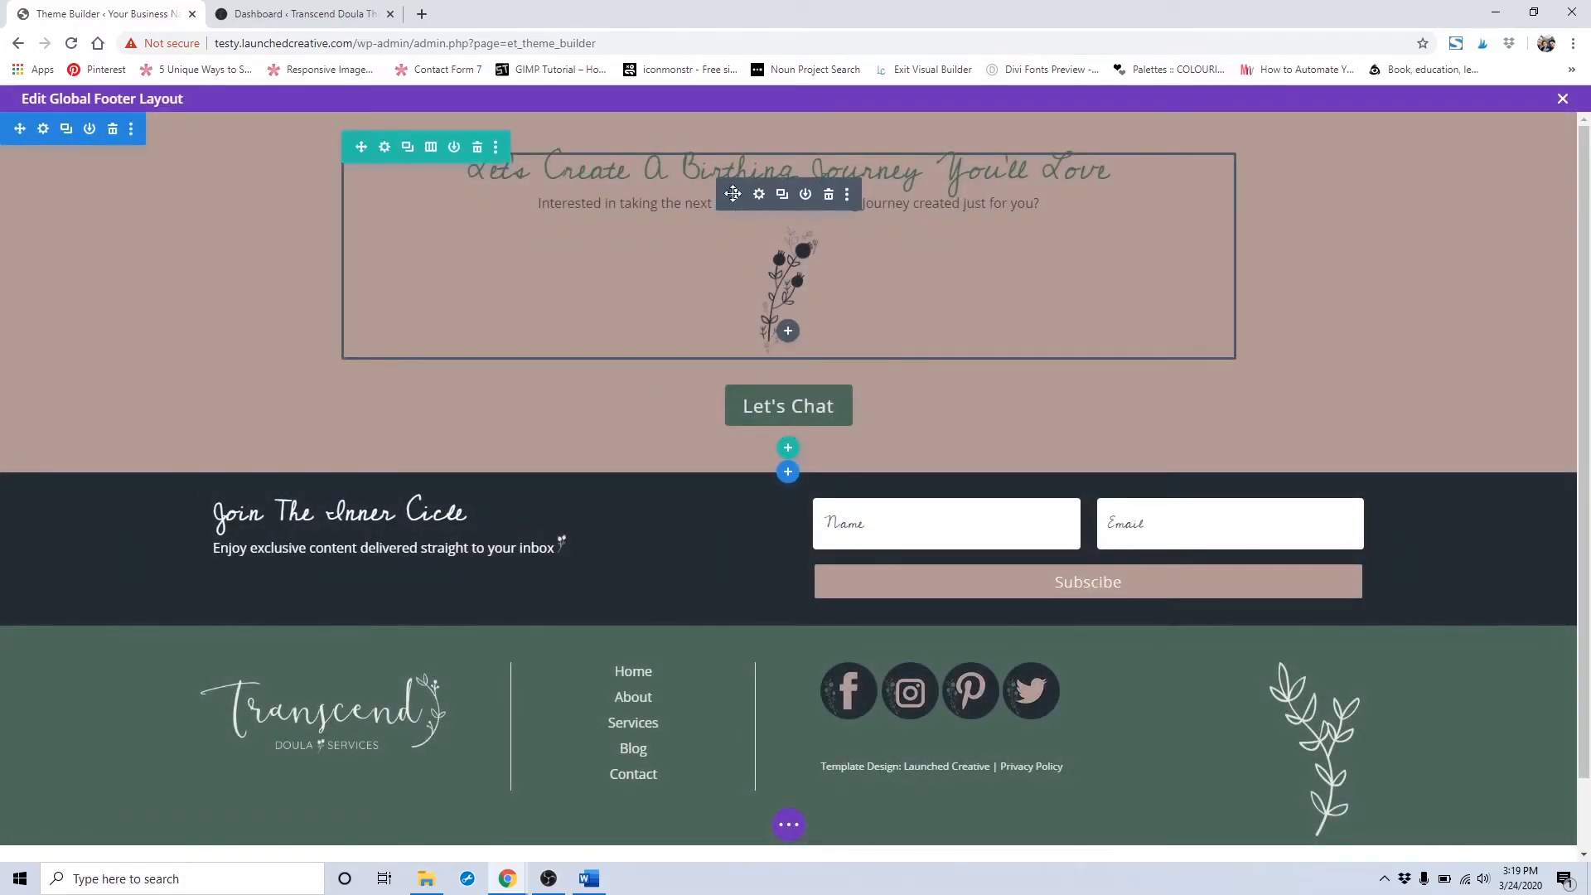
Inspect the text design settings of the "Let's Create A Birthing Journey You'll Love" text module and close them without changes
{"action": "left_click", "coordinate": [762, 197]}
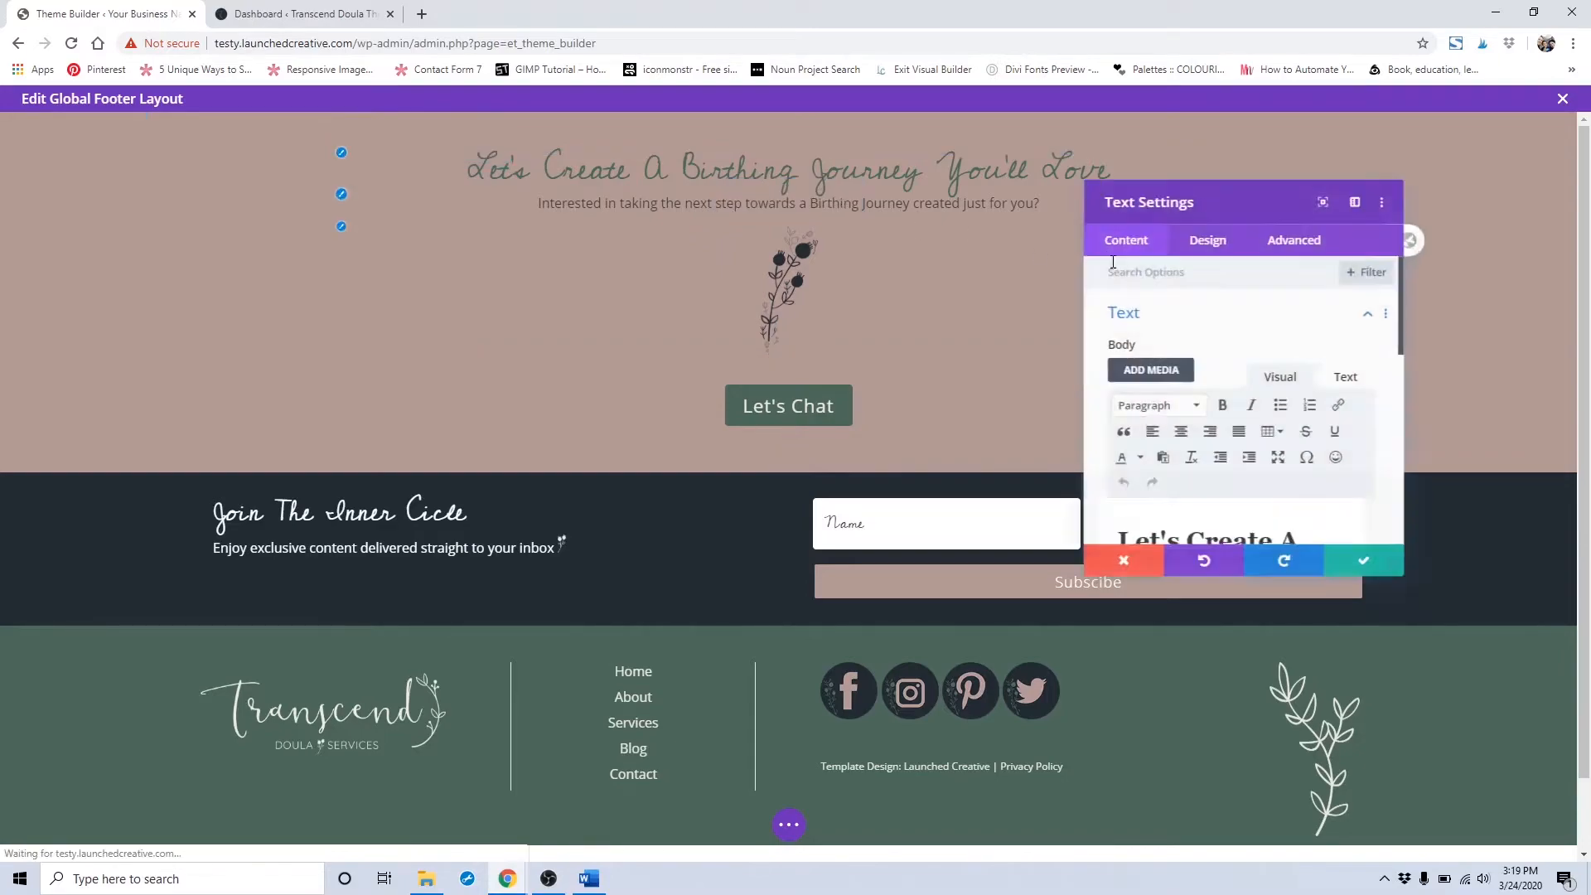
{"action": "left_click", "coordinate": [1206, 236]}
{"action": "left_click", "coordinate": [1196, 318]}
{"action": "scroll", "coordinate": [1193, 369], "scroll_direction": "down", "scroll_amount": 1}
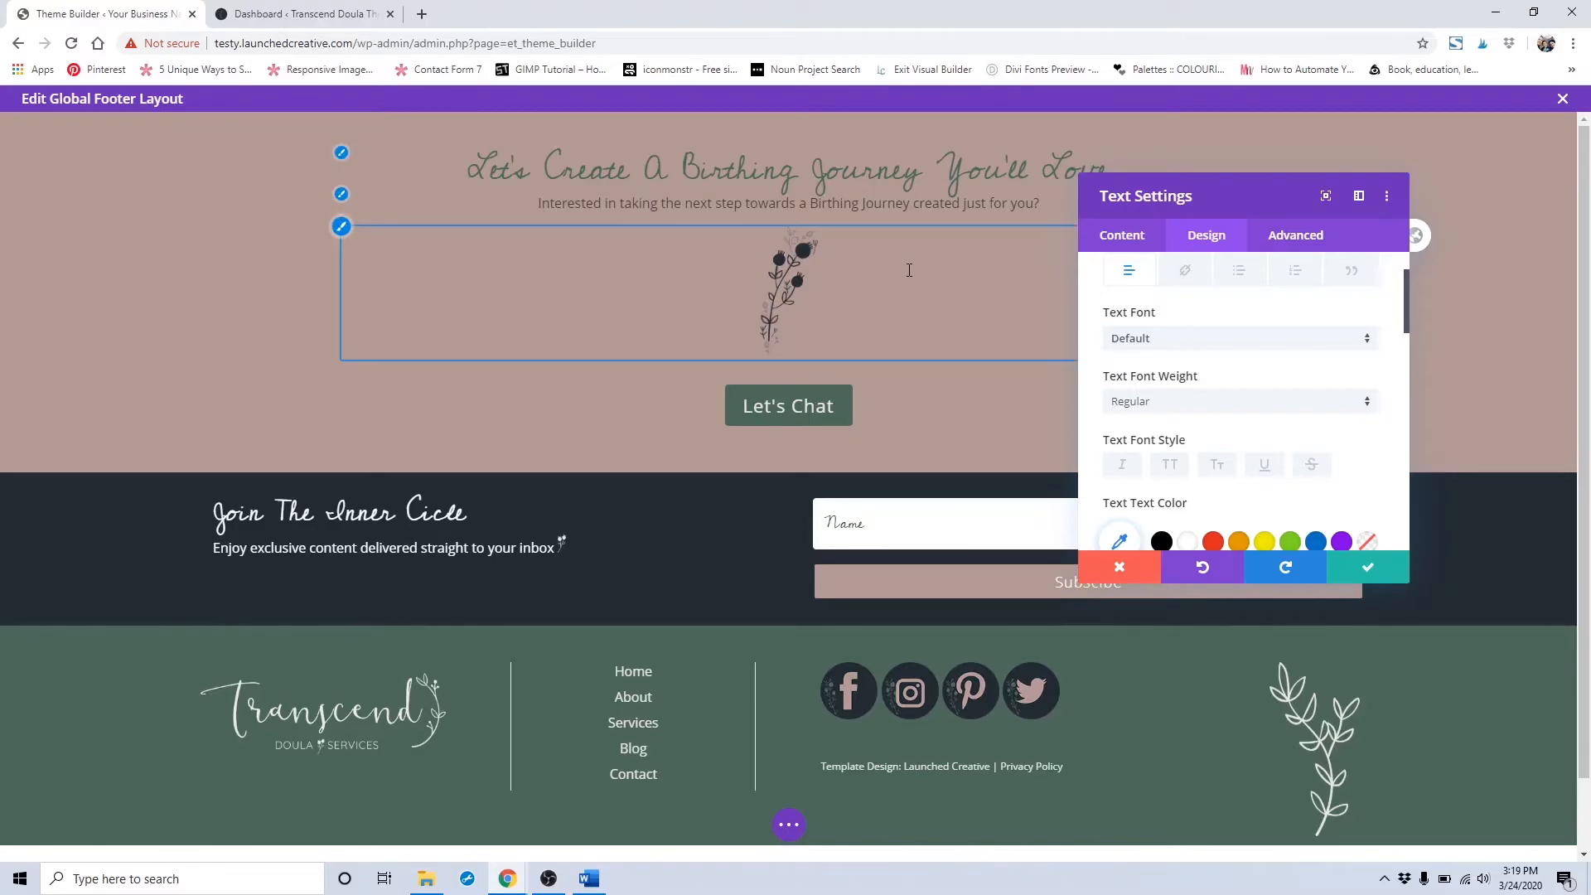
{"action": "left_click", "coordinate": [1125, 568]}
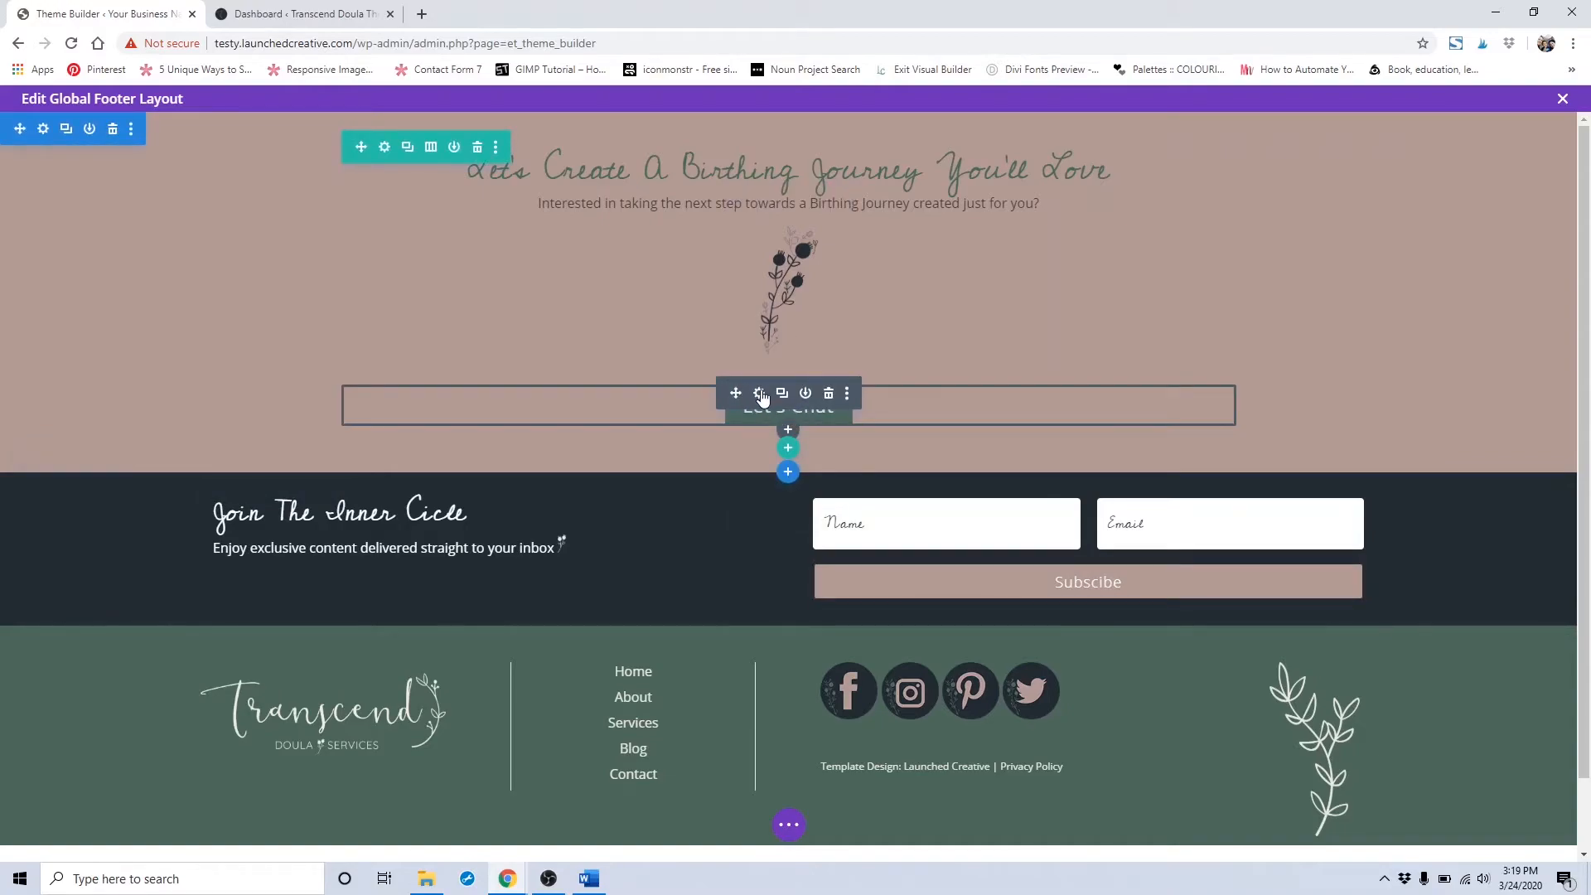
Inspect the link settings and the button design options of the Let's Chat button module
{"action": "left_click", "coordinate": [759, 394]}
{"action": "left_click", "coordinate": [1248, 435]}
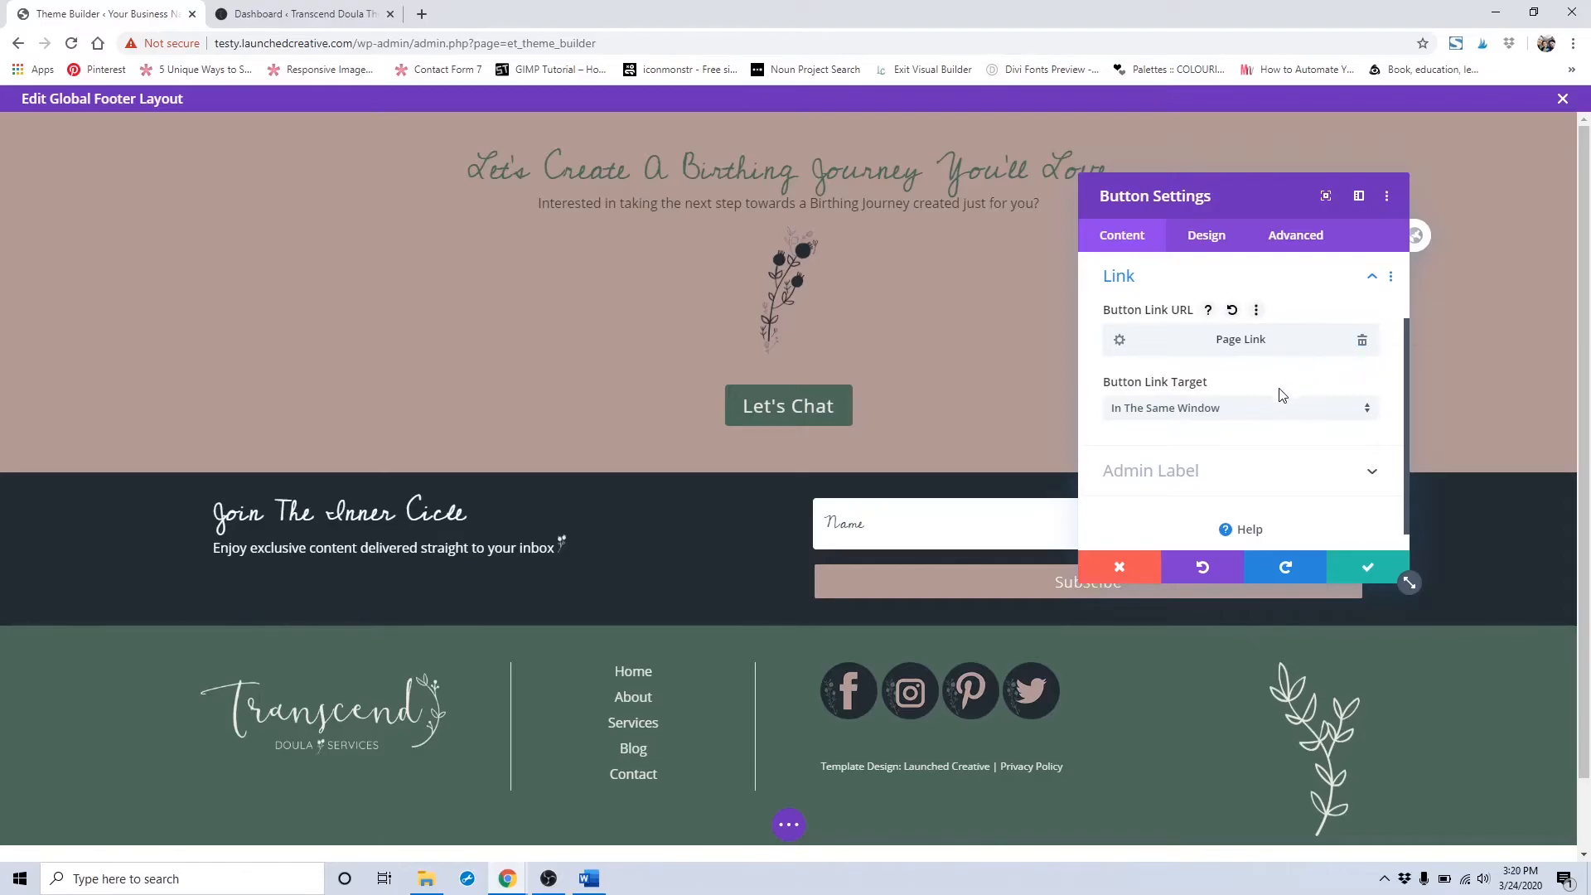
{"action": "scroll", "coordinate": [1222, 332], "scroll_direction": "down", "scroll_amount": 1}
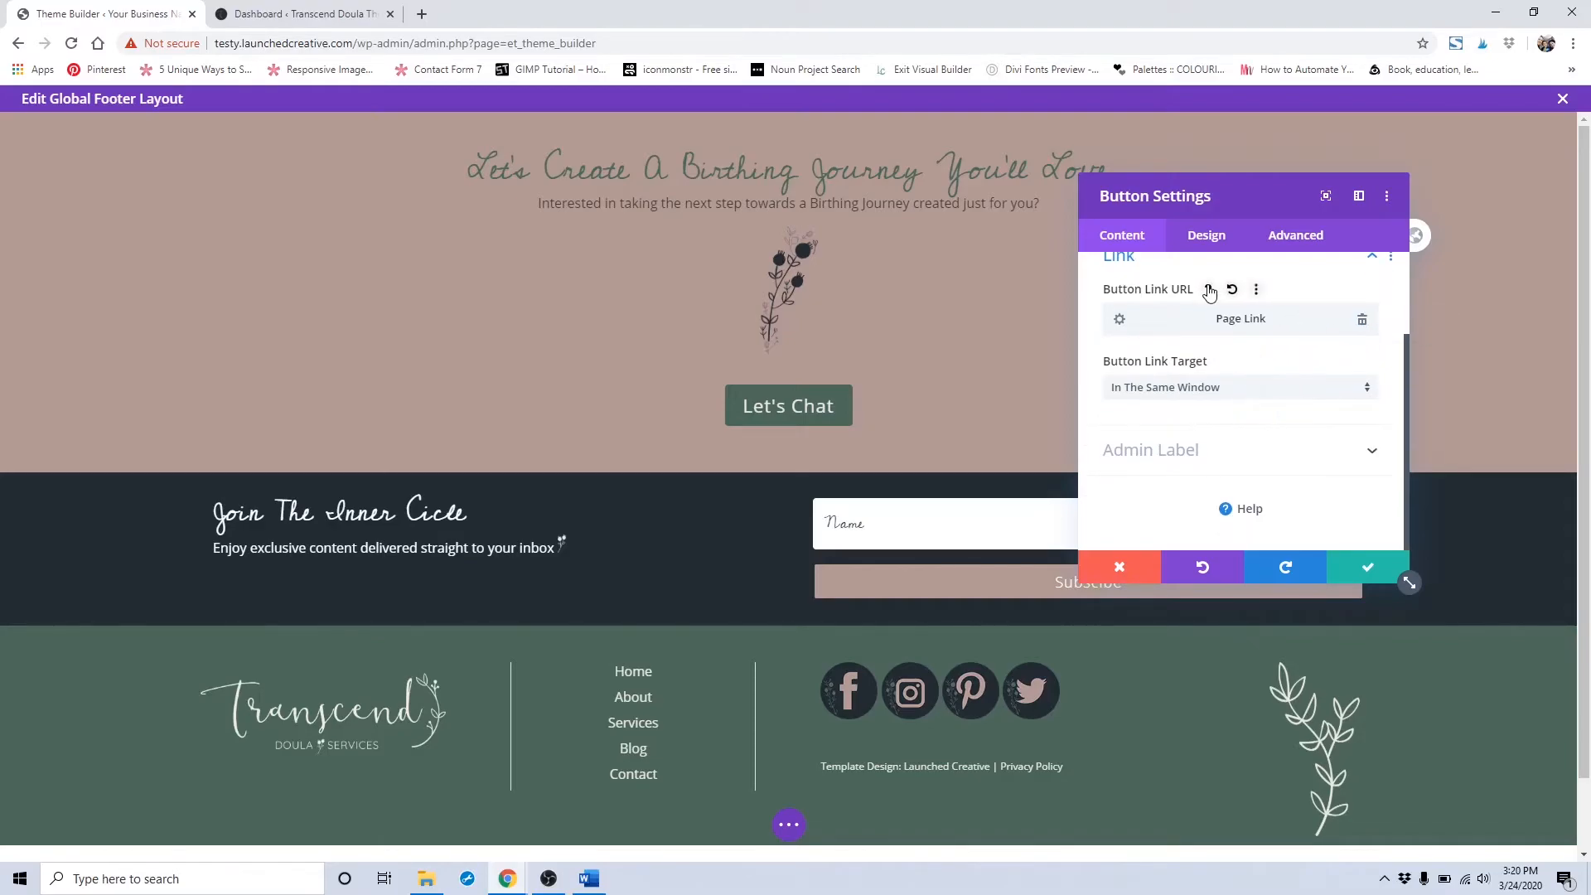
{"action": "left_click", "coordinate": [1197, 240]}
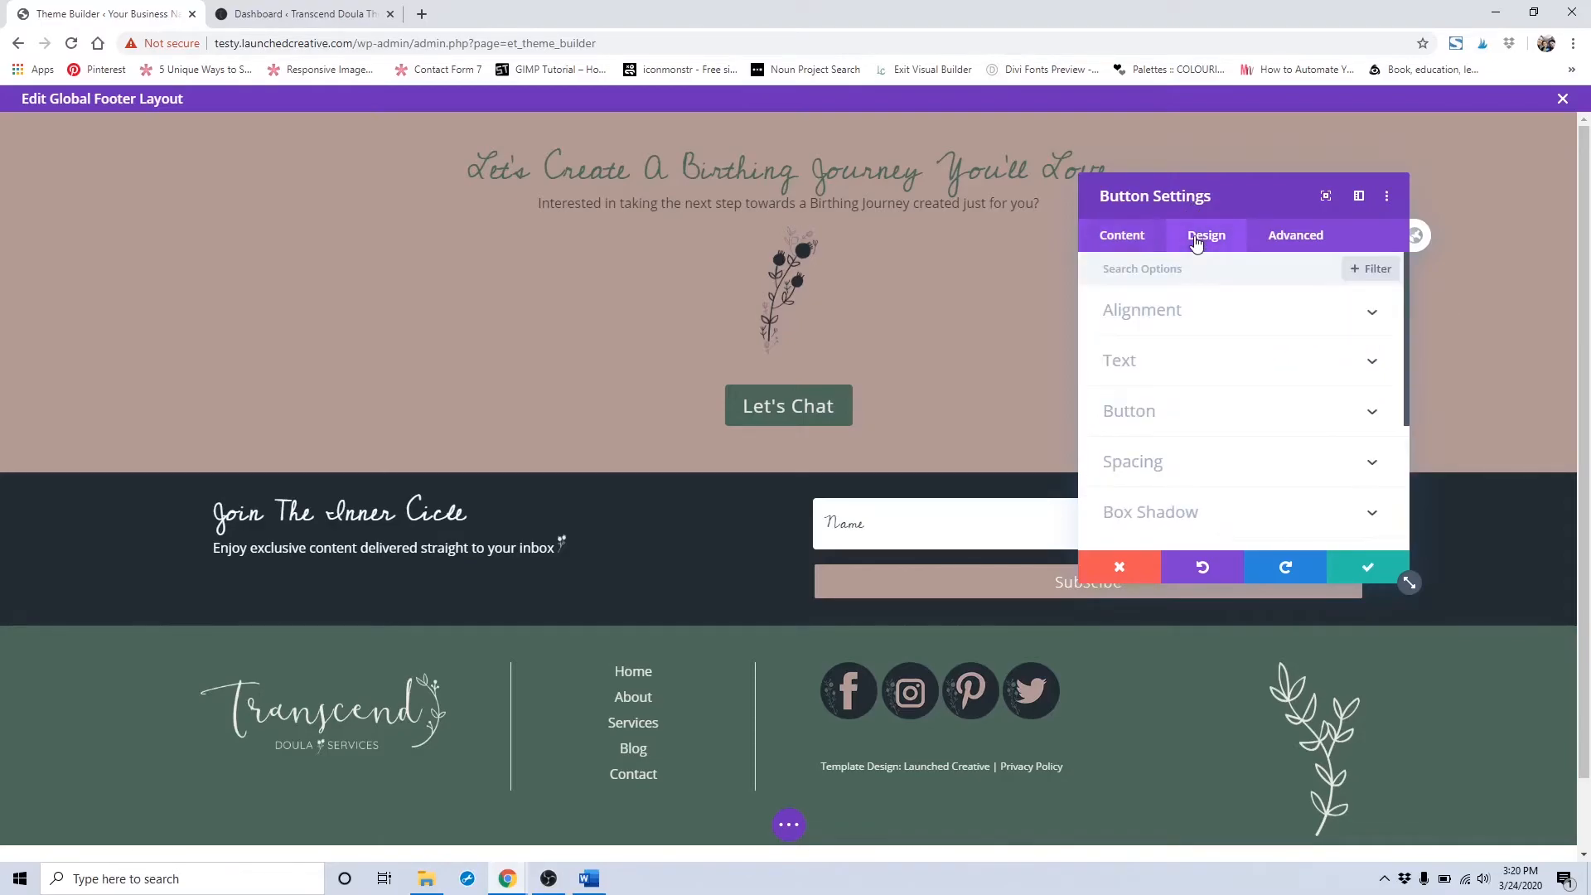
{"action": "left_click", "coordinate": [1220, 410]}
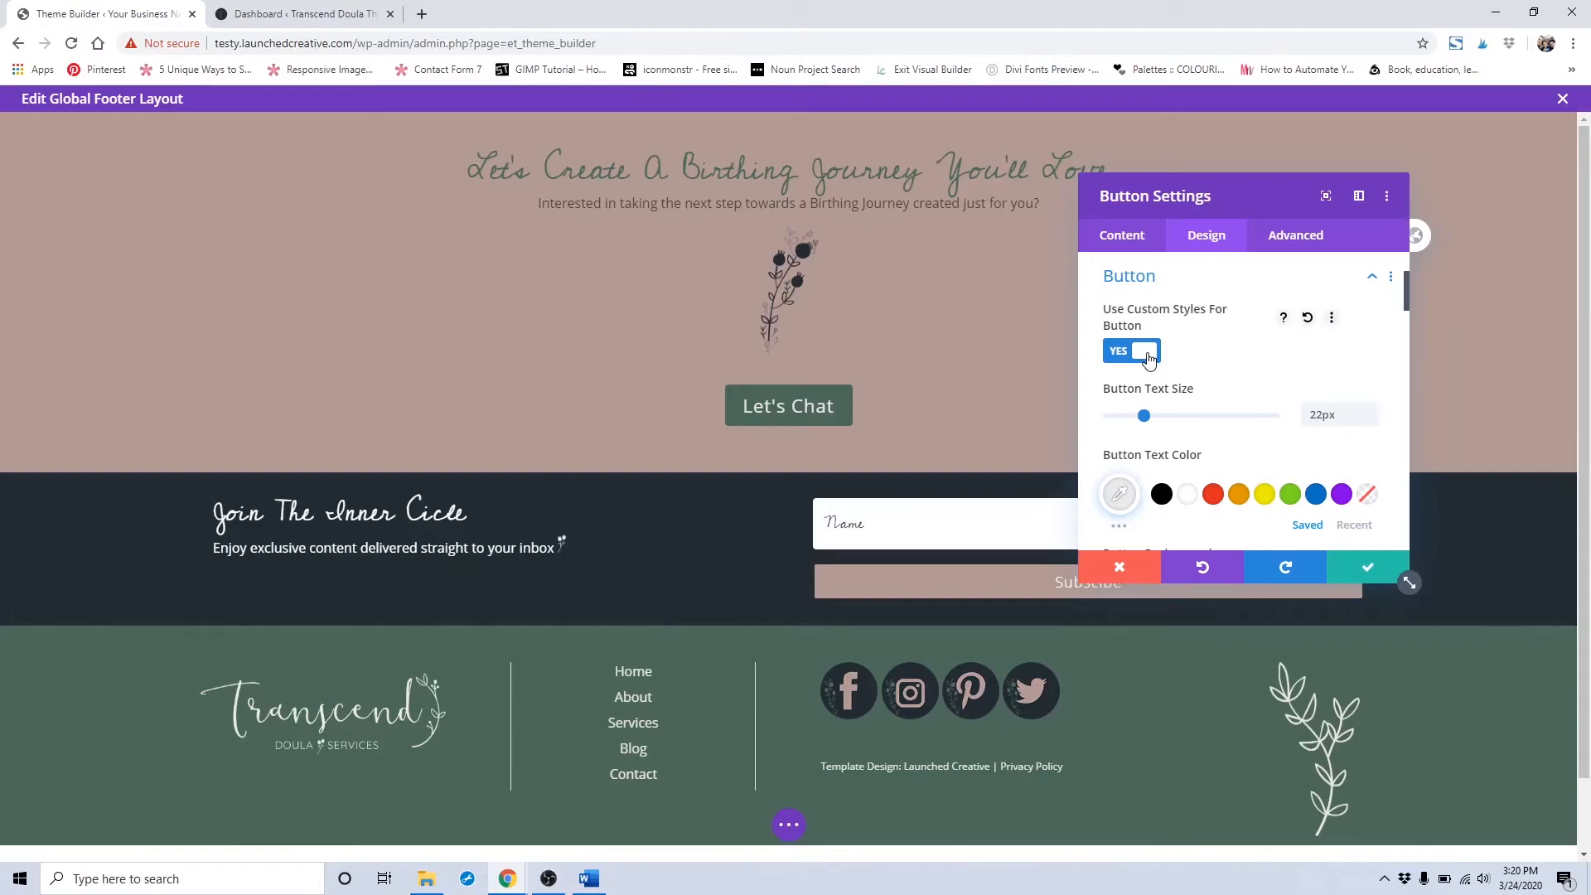
Try giving the Let's Chat button orange text and a #9089ba background
{"action": "scroll", "coordinate": [1165, 387], "scroll_direction": "down", "scroll_amount": 1}
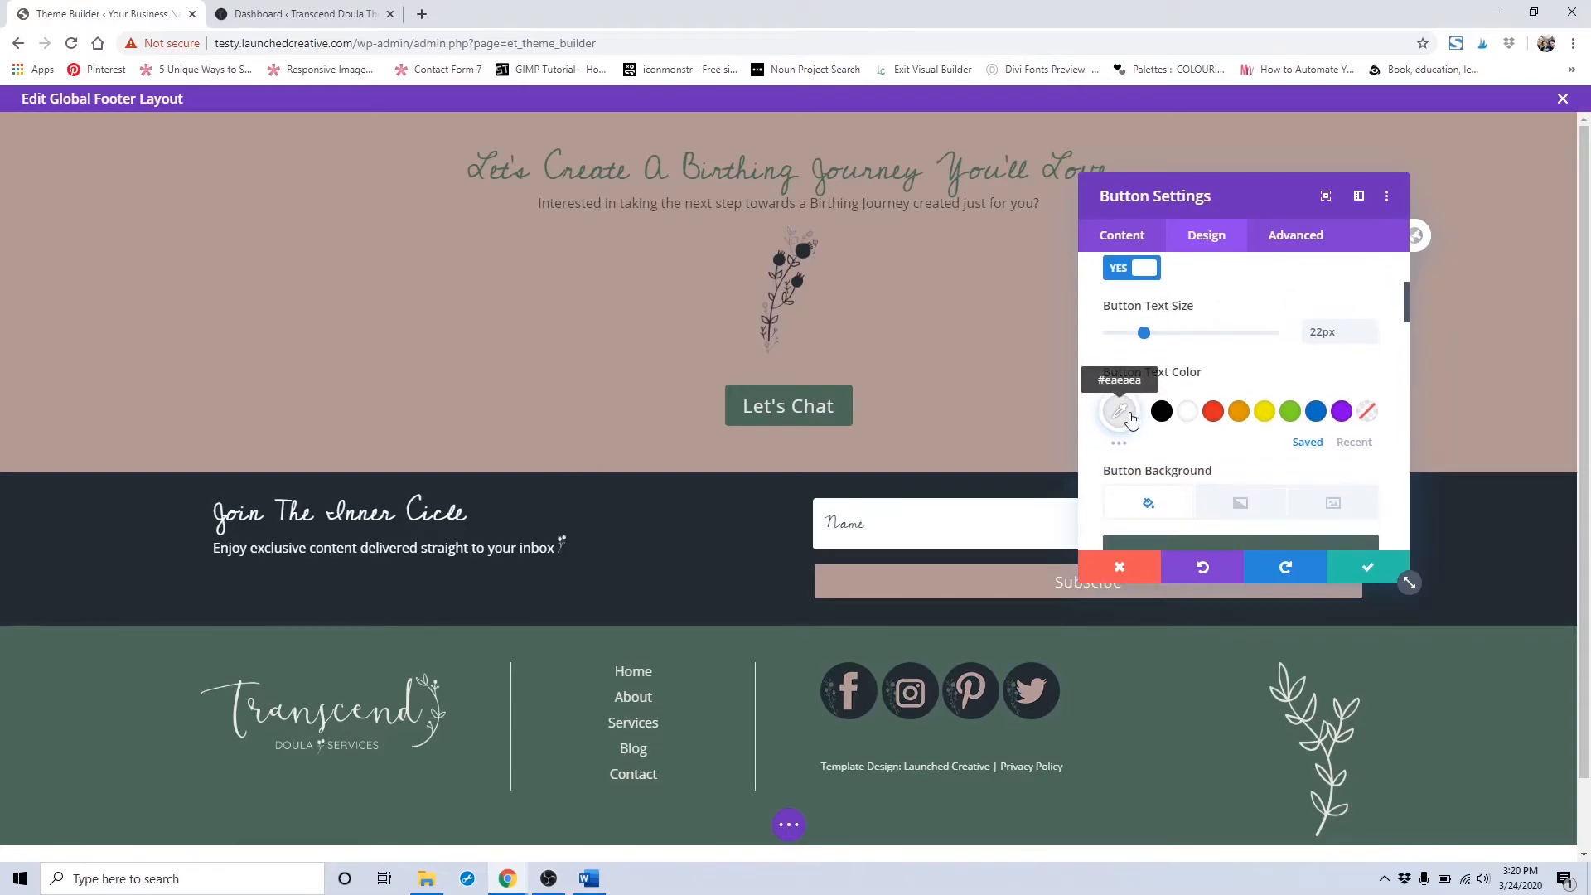
{"action": "left_click", "coordinate": [1213, 411]}
{"action": "left_click", "coordinate": [1238, 411]}
{"action": "scroll", "coordinate": [1187, 420], "scroll_direction": "down", "scroll_amount": 1}
{"action": "scroll", "coordinate": [1187, 420], "scroll_direction": "down", "scroll_amount": 1}
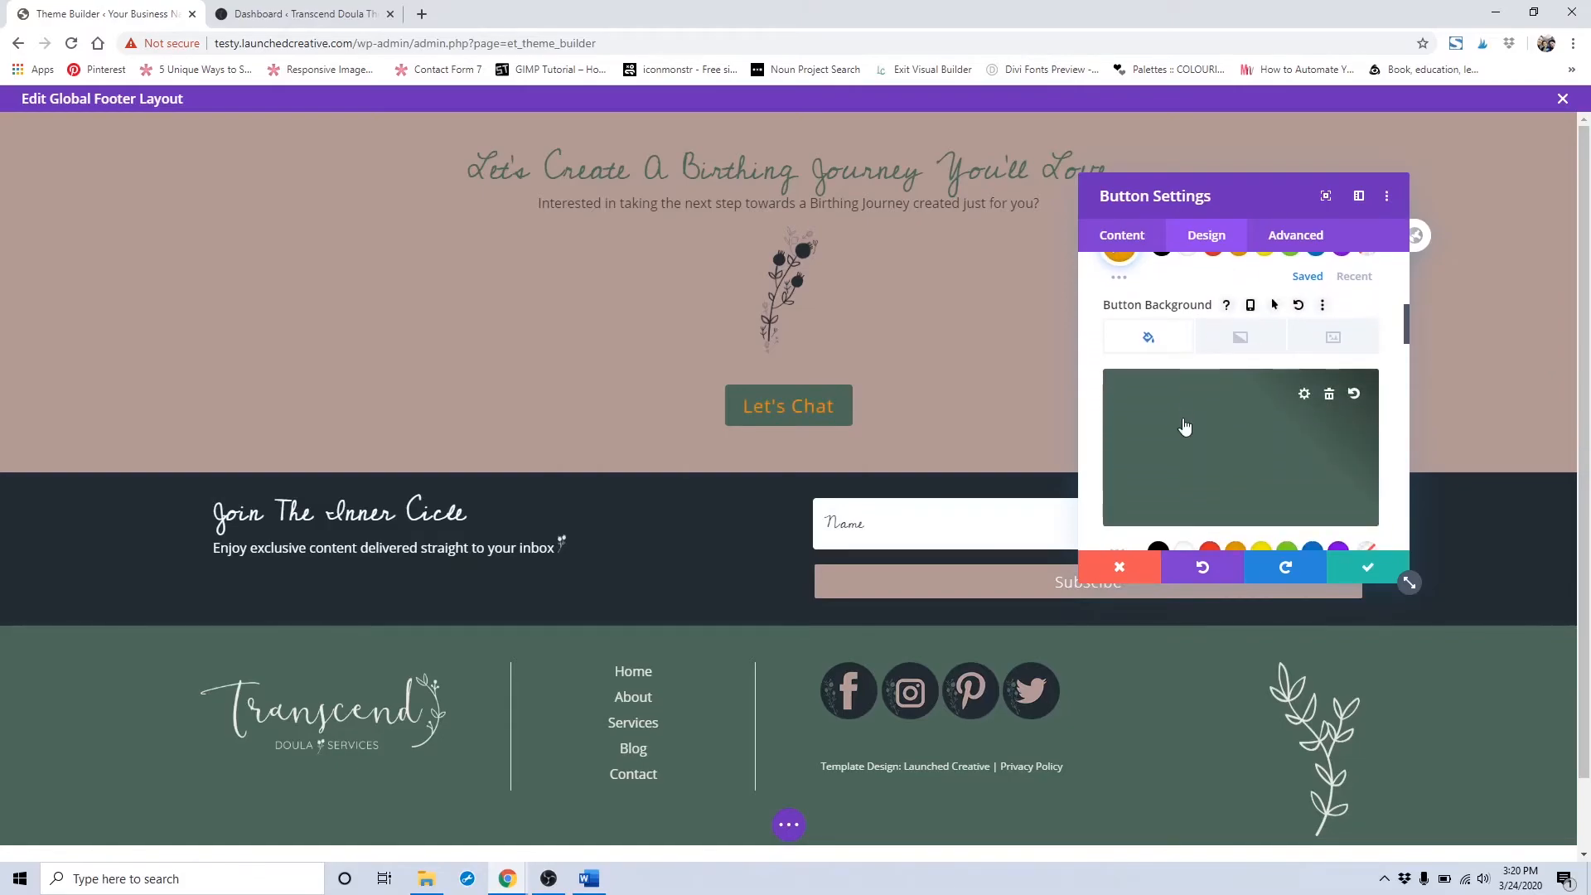
{"action": "left_click", "coordinate": [1198, 433]}
{"action": "left_click_drag", "start_coordinate": [1262, 426], "coordinate": [1294, 414]}
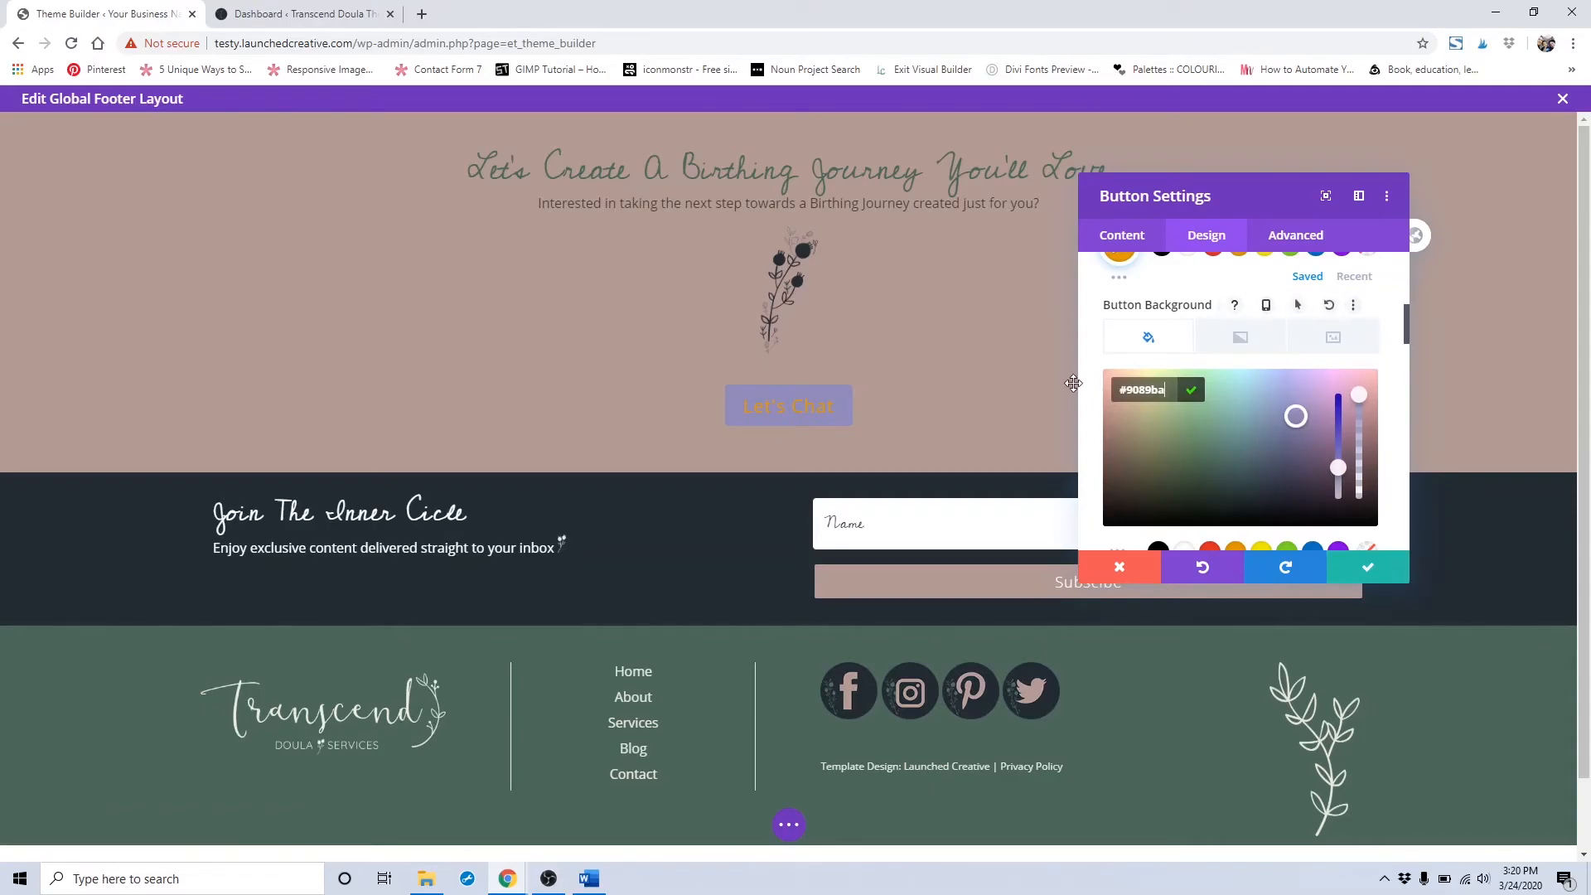
Try a 5px border width and a 2px border radius on the Let's Chat button
{"action": "scroll", "coordinate": [1143, 472], "scroll_direction": "down", "scroll_amount": 2}
{"action": "scroll", "coordinate": [1146, 490], "scroll_direction": "down", "scroll_amount": 2}
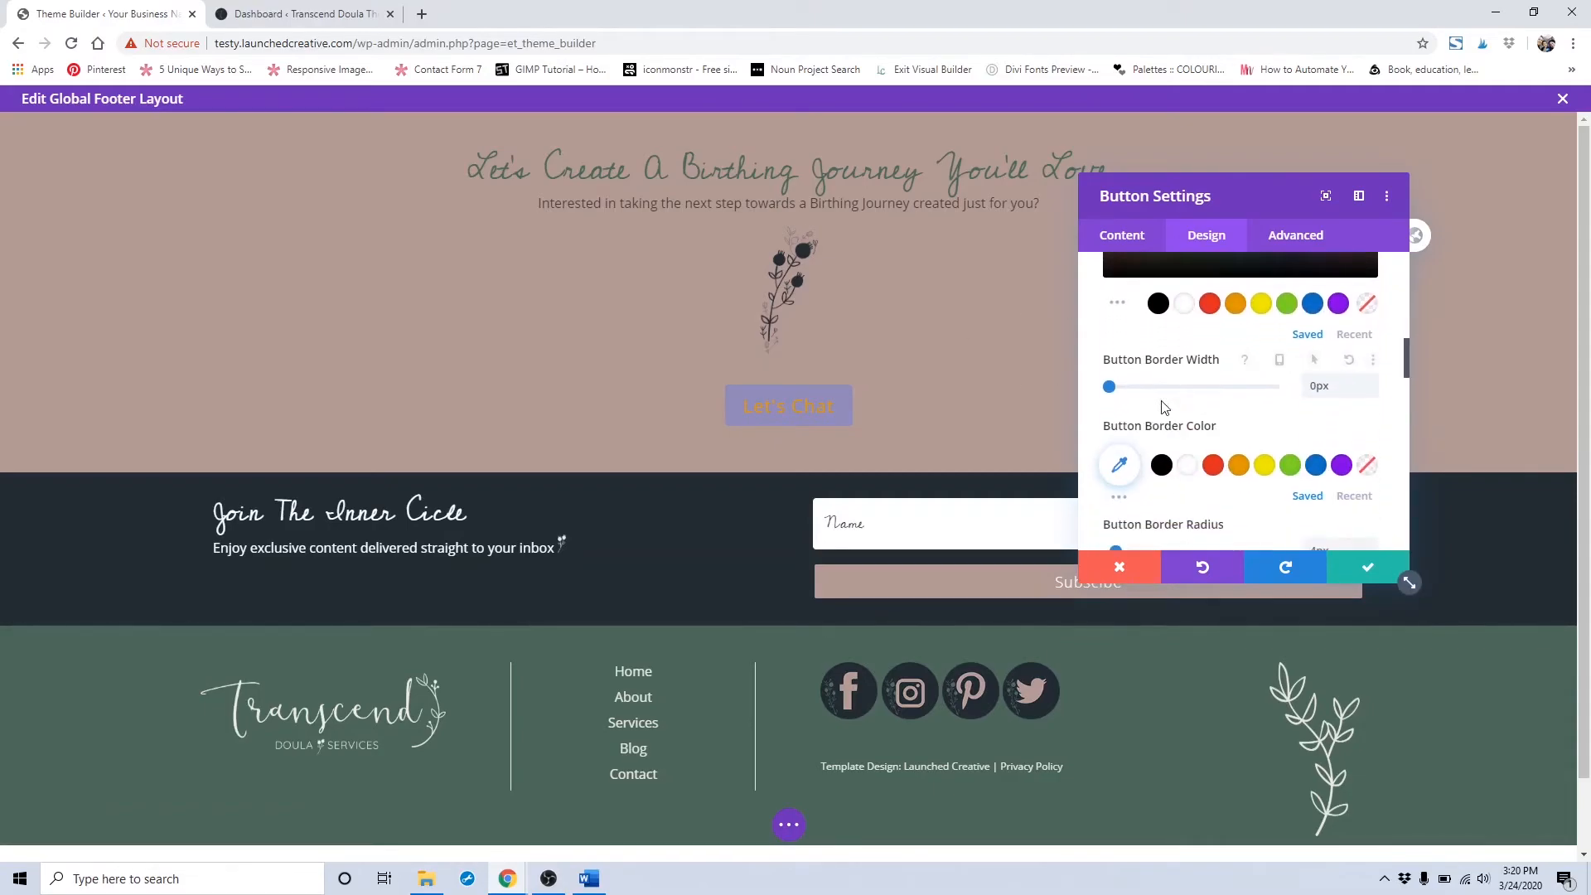
{"action": "left_click_drag", "start_coordinate": [1110, 392], "coordinate": [1120, 395]}
{"action": "scroll", "coordinate": [1118, 391], "scroll_direction": "down", "scroll_amount": 1}
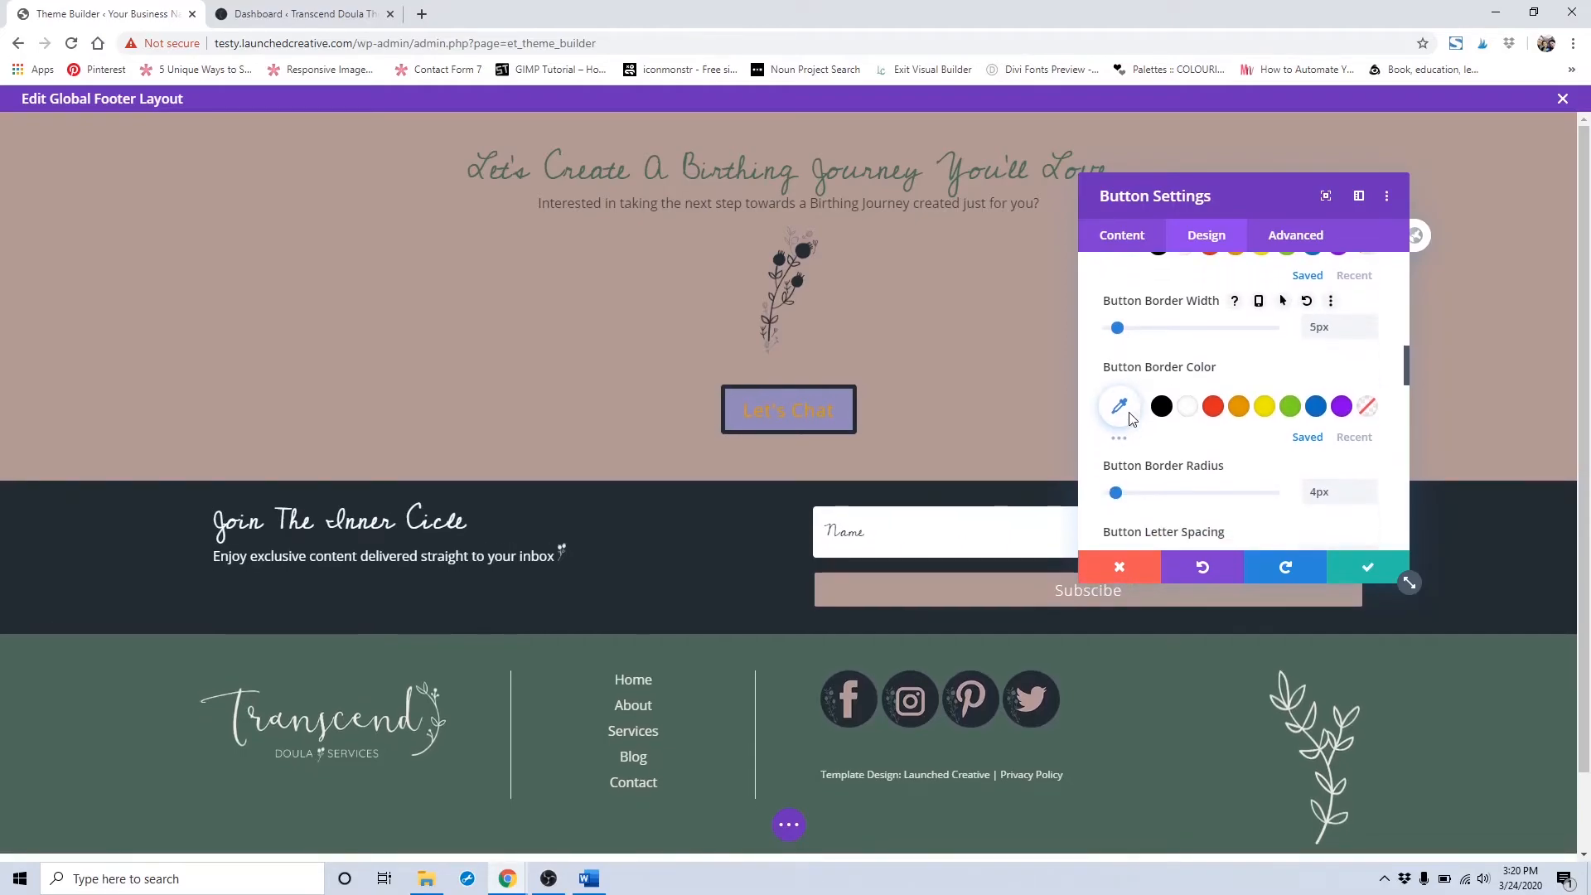
{"action": "left_click_drag", "start_coordinate": [1116, 469], "coordinate": [1121, 469]}
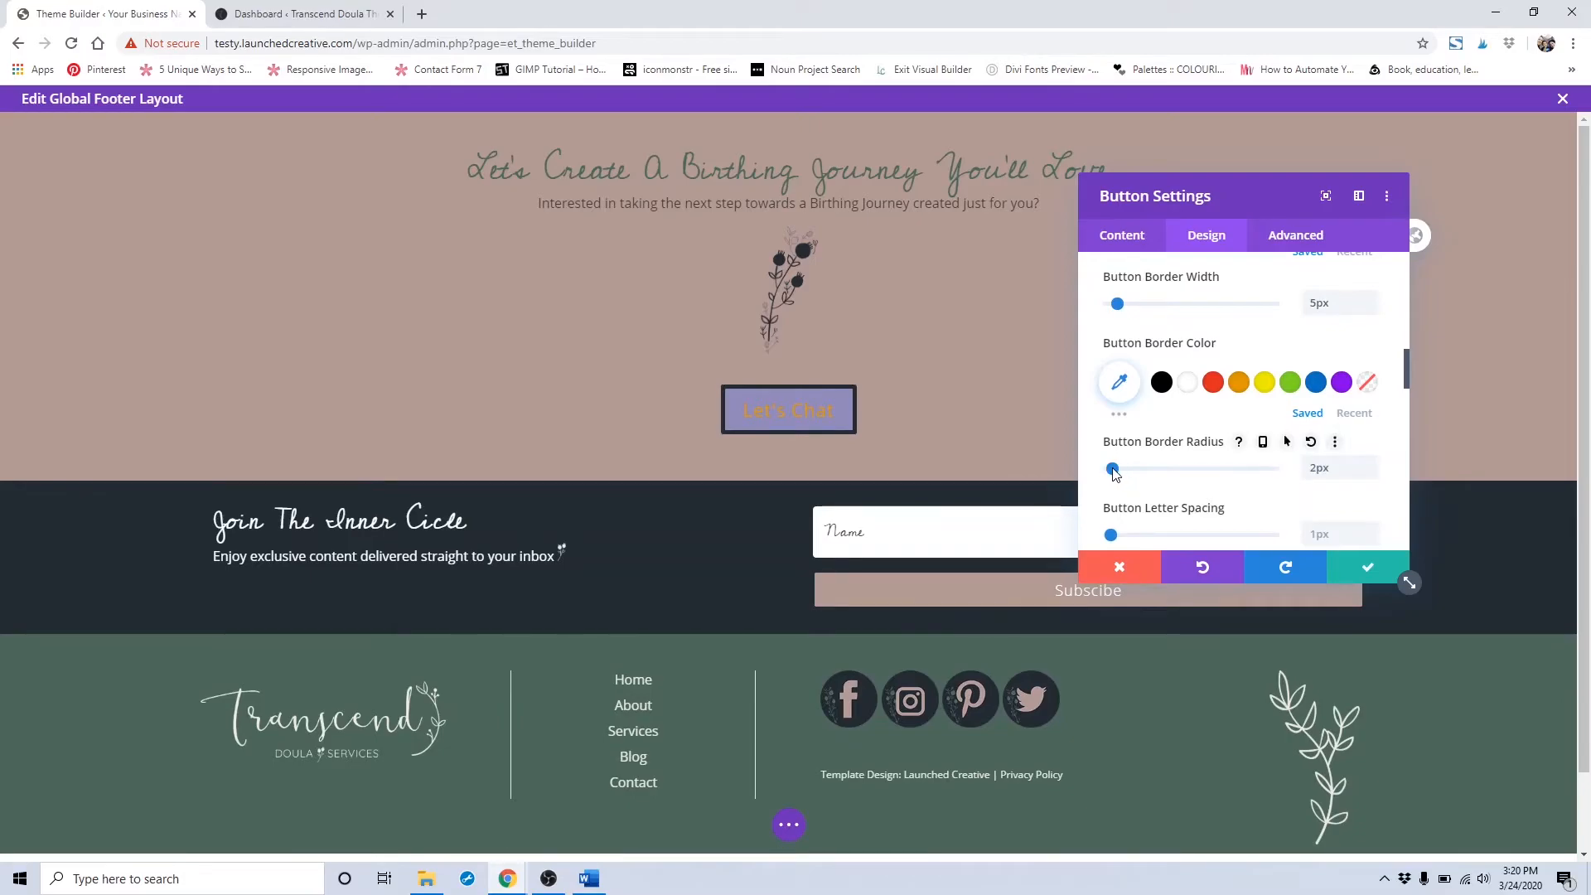
Try a circled up-arrow as the Let's Chat button's icon and discard all changes to the button module
{"action": "scroll", "coordinate": [1114, 472], "scroll_direction": "down", "scroll_amount": 6}
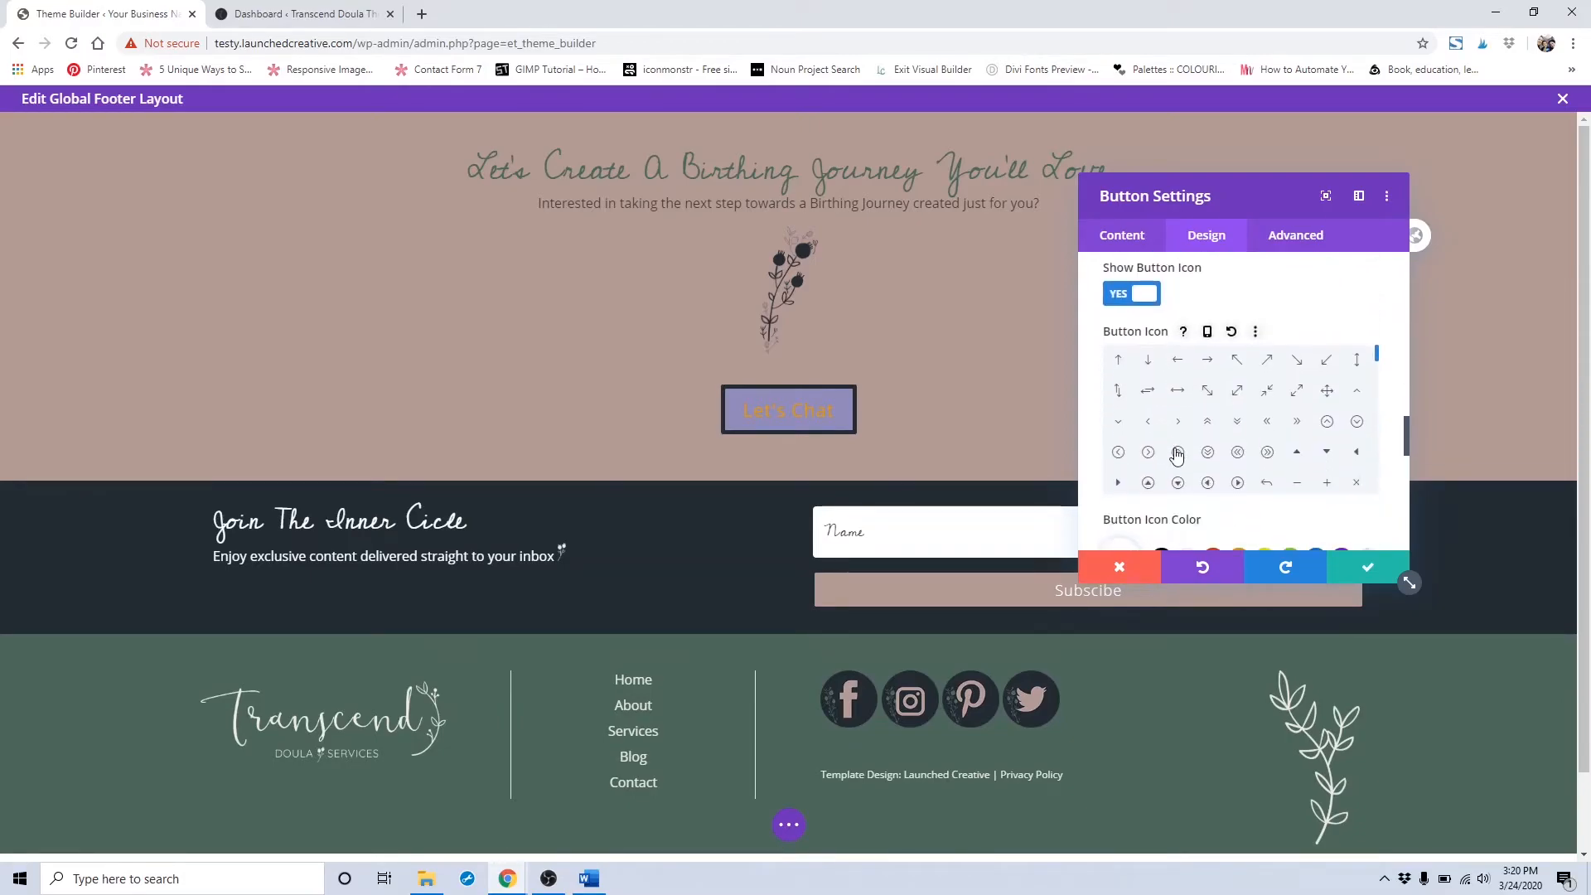
{"action": "left_click", "coordinate": [1148, 482]}
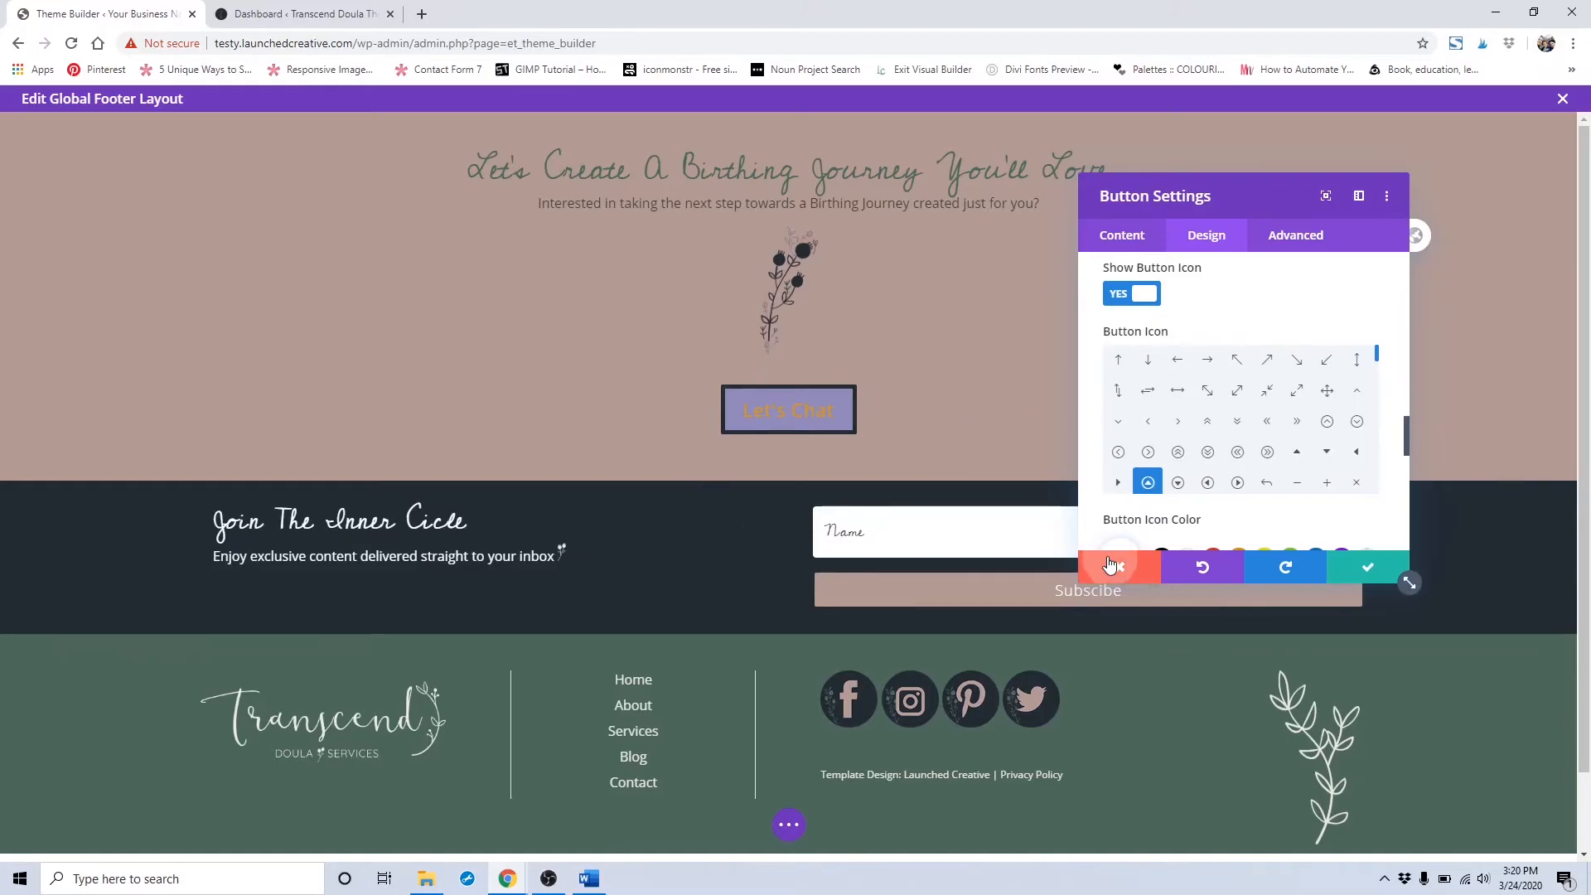
{"action": "left_click", "coordinate": [1107, 558]}
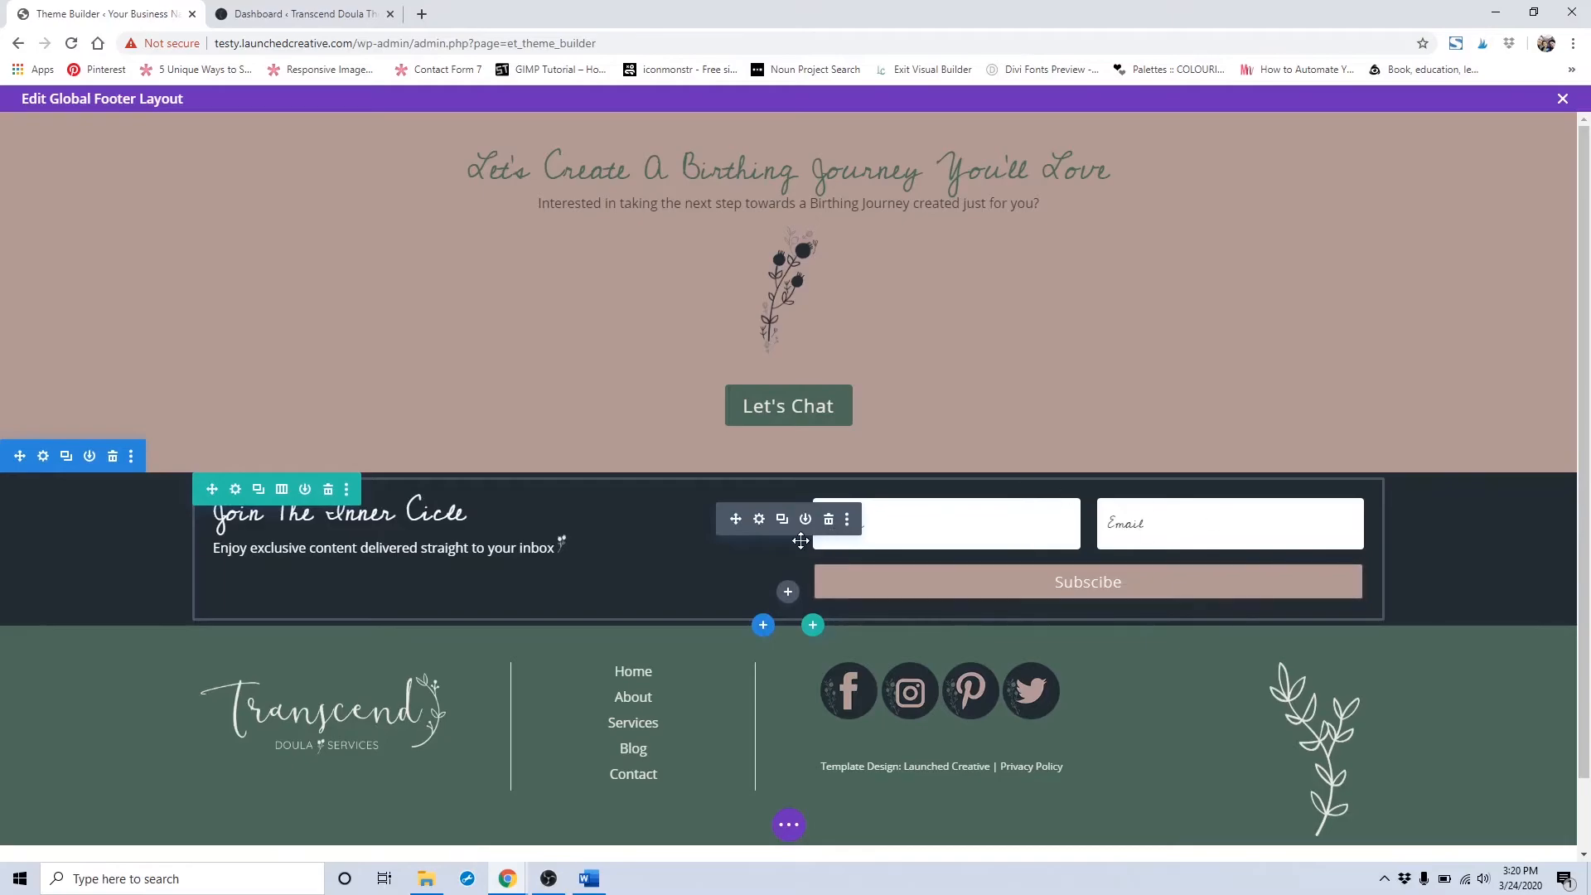
Open the email opt-in module's settings and choose MailChimp as the email account's service provider
{"action": "left_click", "coordinate": [760, 524]}
{"action": "scroll", "coordinate": [1145, 343], "scroll_direction": "down", "scroll_amount": 3}
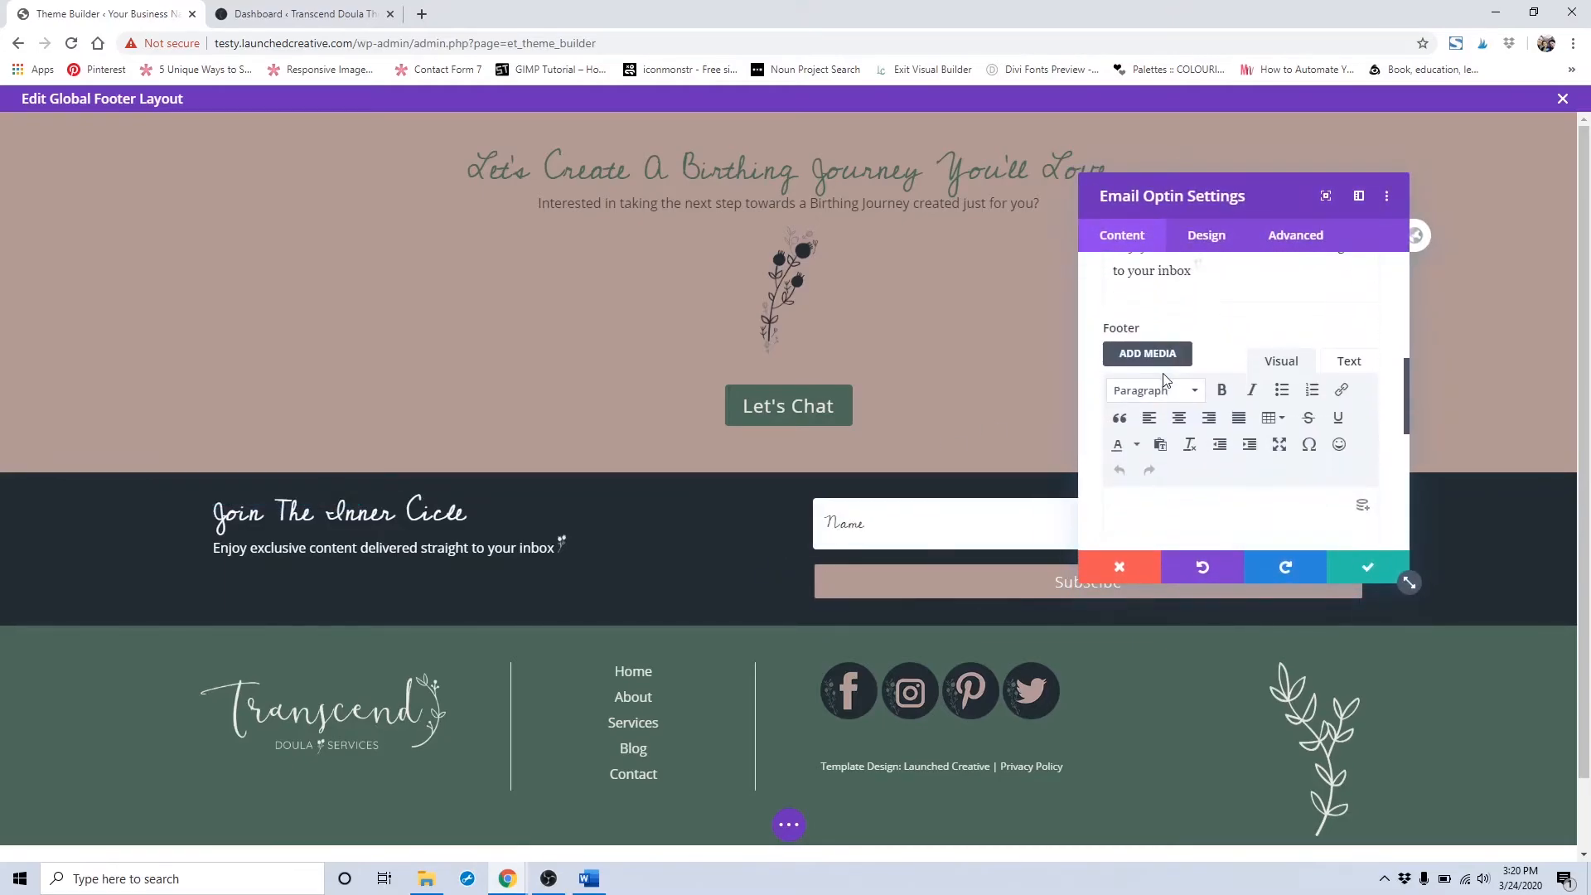
{"action": "scroll", "coordinate": [1161, 407], "scroll_direction": "up", "scroll_amount": 1}
{"action": "scroll", "coordinate": [1160, 408], "scroll_direction": "down", "scroll_amount": 3}
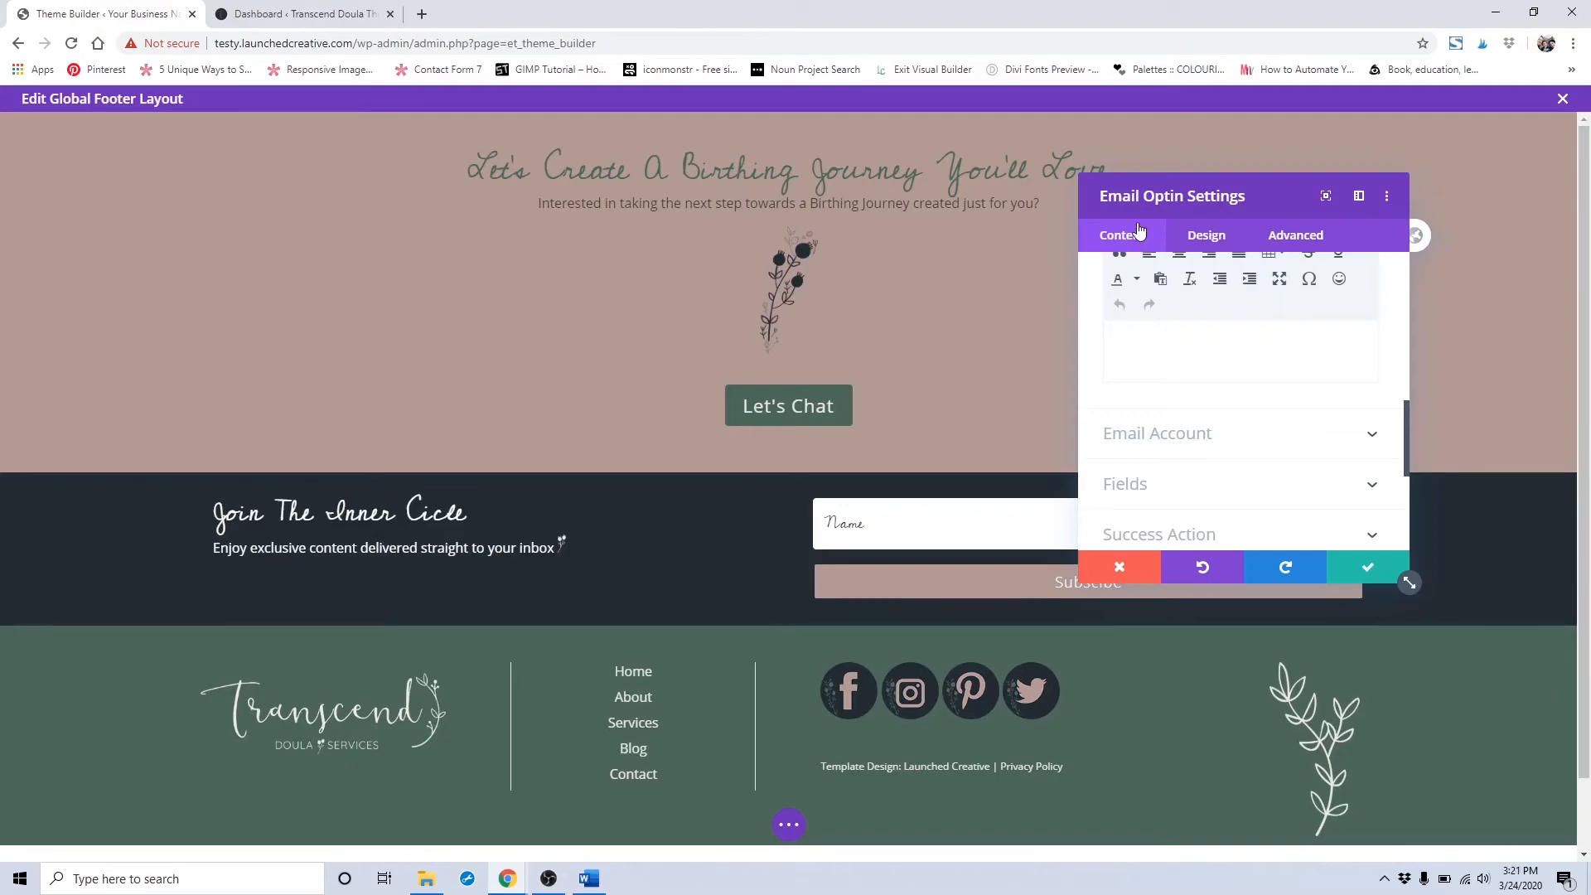
{"action": "scroll", "coordinate": [1160, 406], "scroll_direction": "down", "scroll_amount": 1}
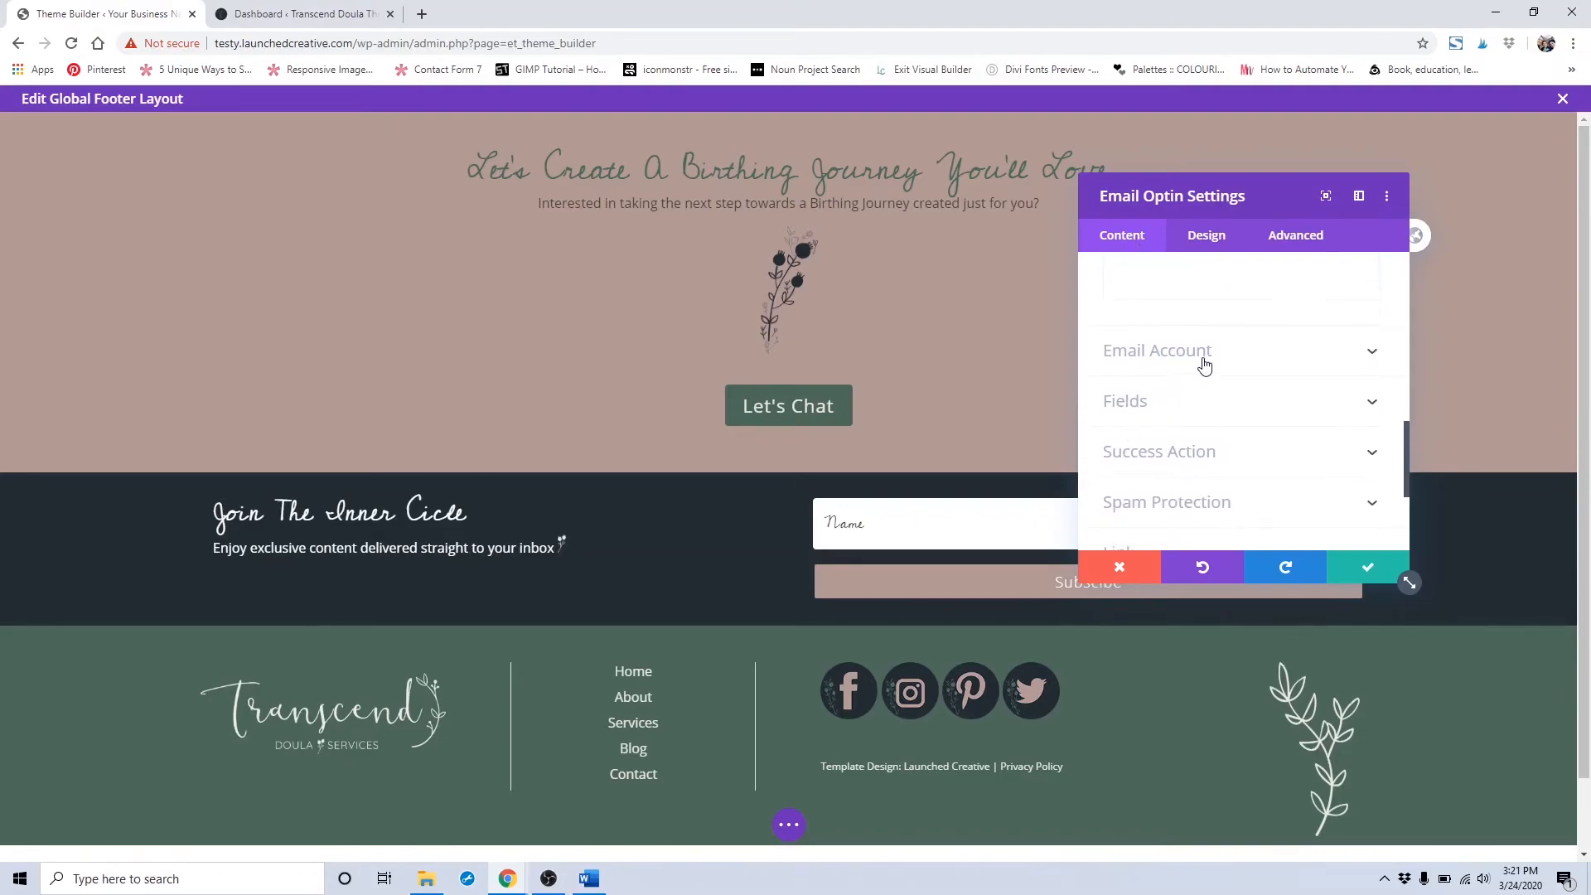
{"action": "left_click", "coordinate": [1211, 362]}
{"action": "scroll", "coordinate": [1210, 362], "scroll_direction": "down", "scroll_amount": 1}
{"action": "scroll", "coordinate": [1210, 362], "scroll_direction": "up", "scroll_amount": 1}
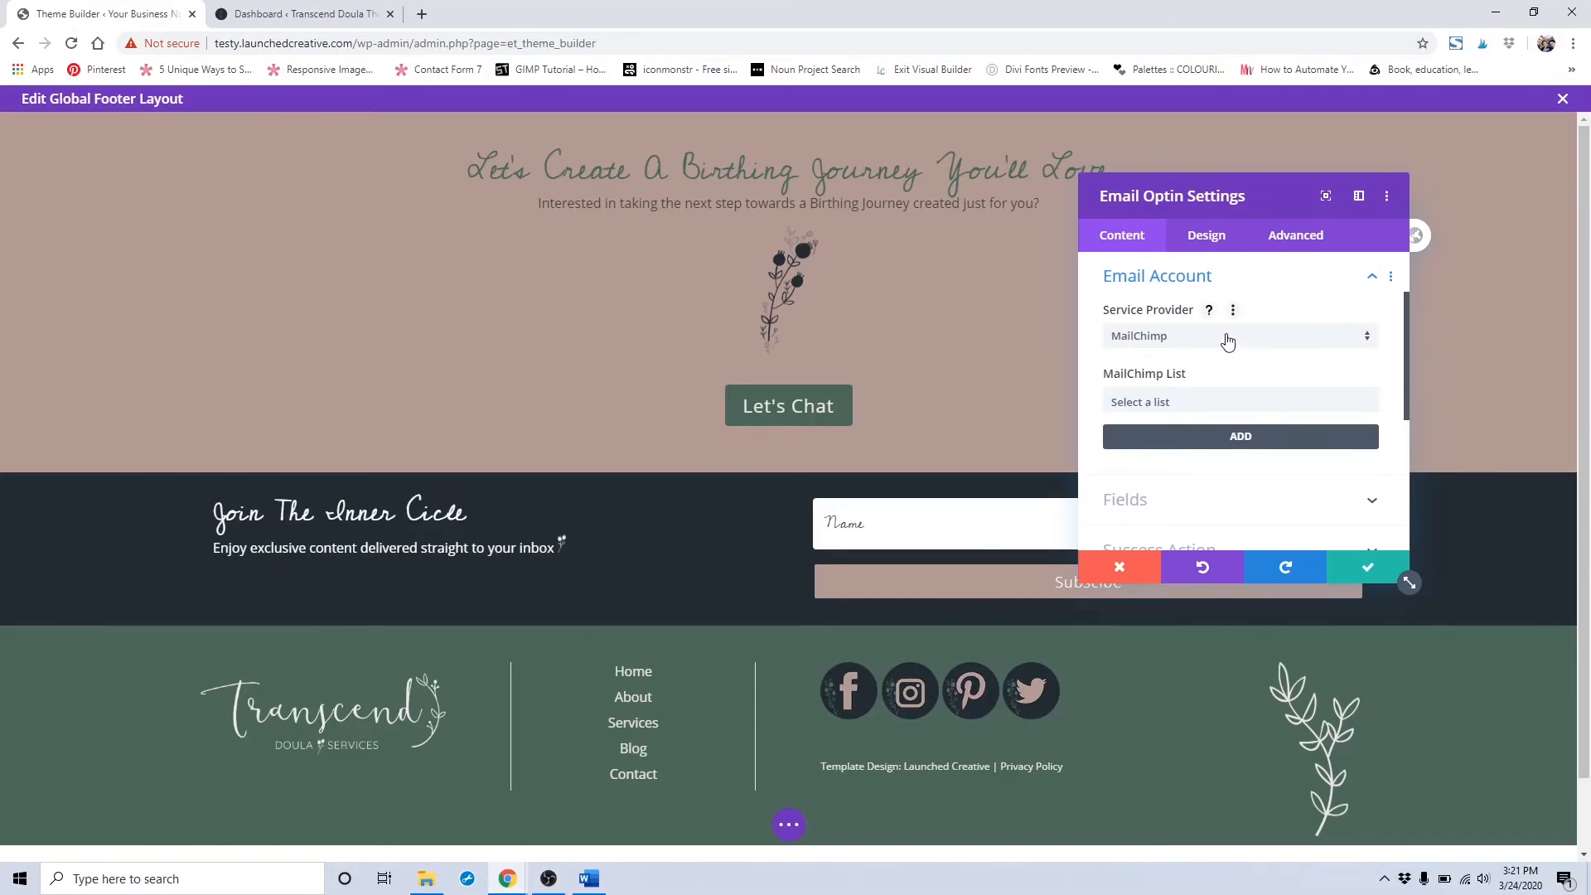
{"action": "left_click", "coordinate": [1226, 341]}
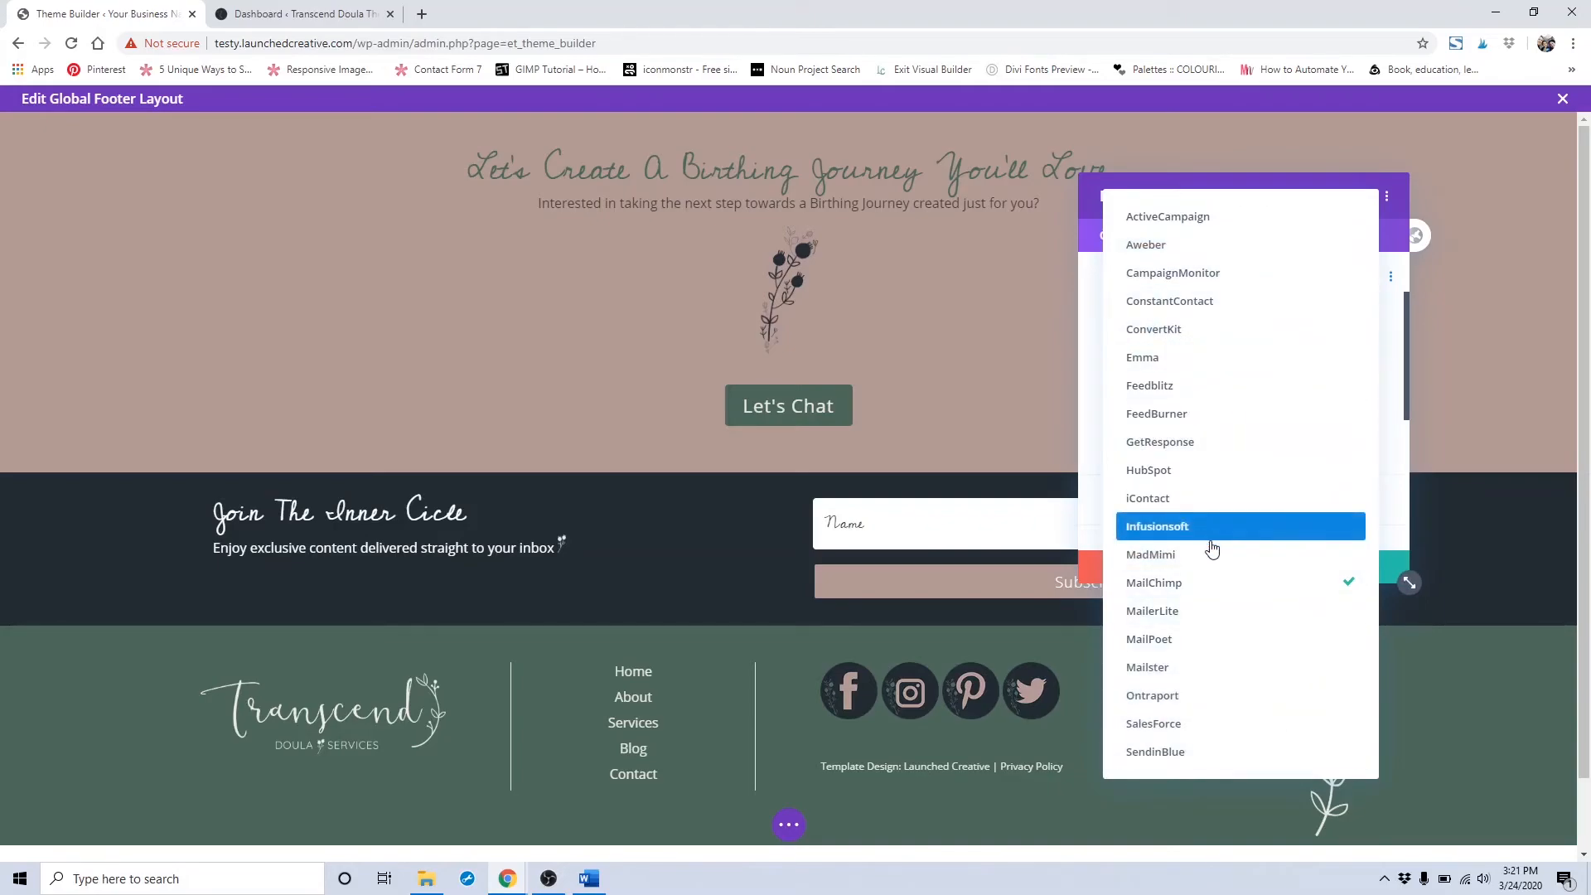
{"action": "left_click", "coordinate": [1231, 585]}
Examine the opt-in module's MailChimp list choices and its name field options
{"action": "left_click", "coordinate": [1233, 413]}
{"action": "left_click", "coordinate": [1243, 411]}
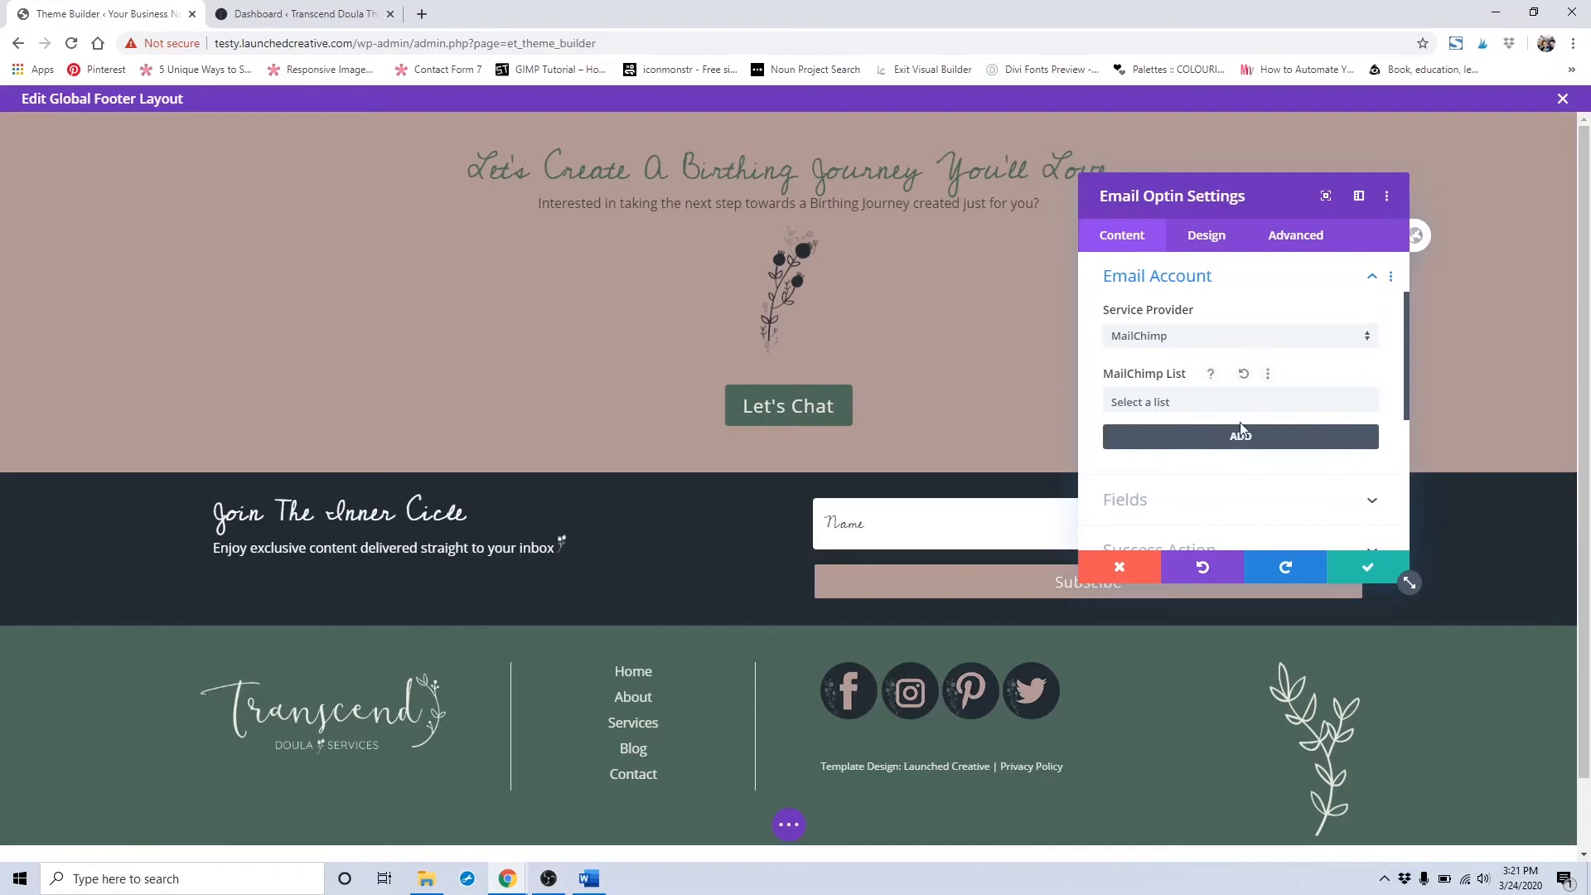
{"action": "left_click", "coordinate": [1233, 403]}
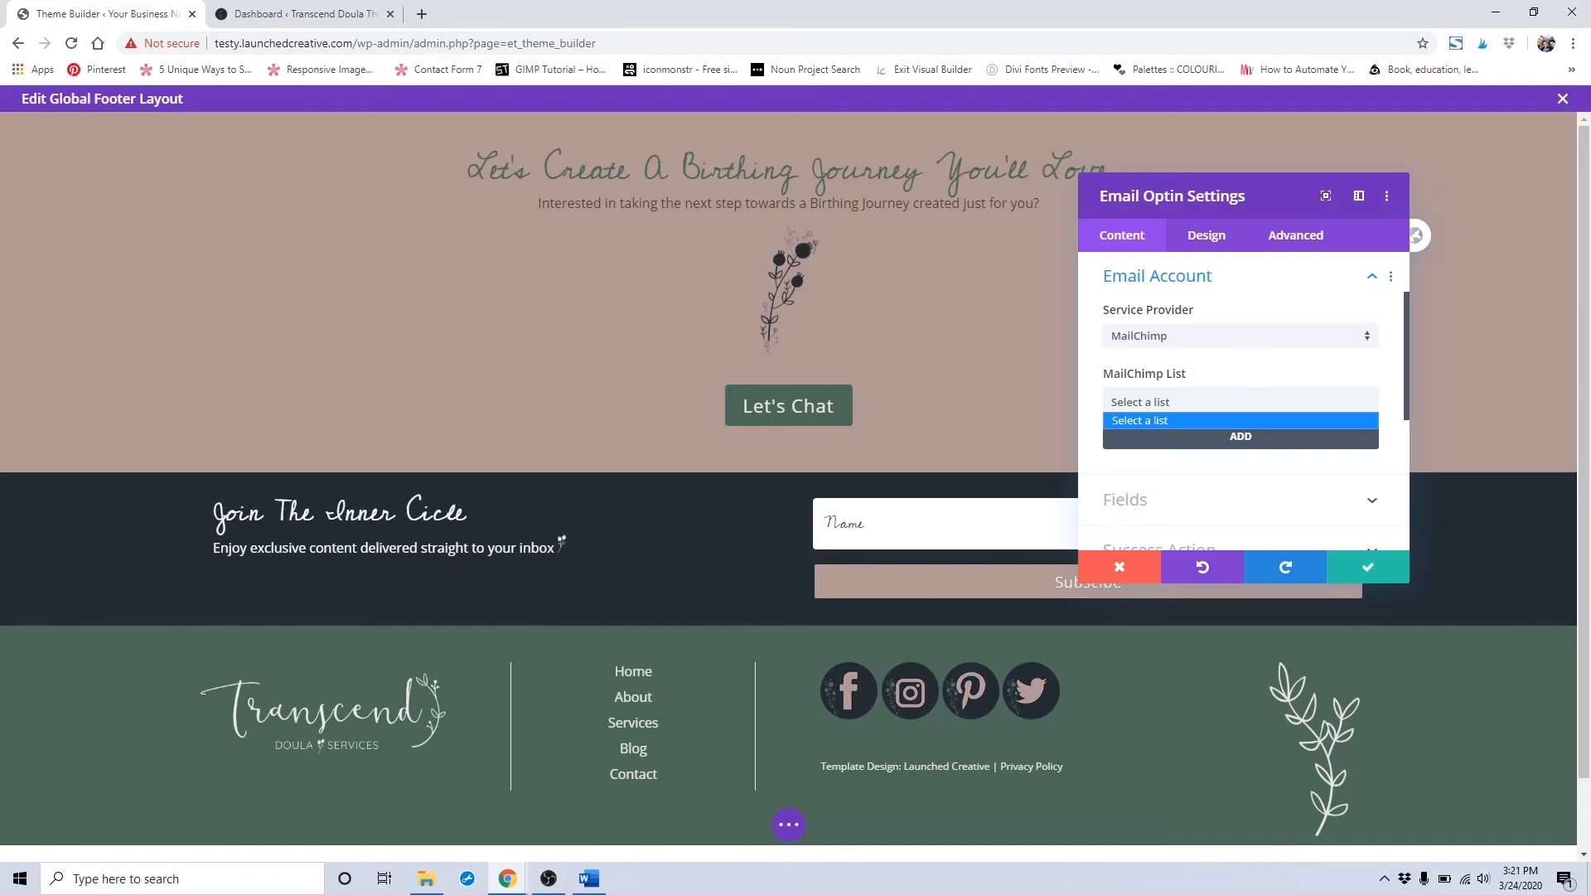
{"action": "scroll", "coordinate": [1217, 337], "scroll_direction": "down", "scroll_amount": 2}
{"action": "left_click", "coordinate": [1215, 345]}
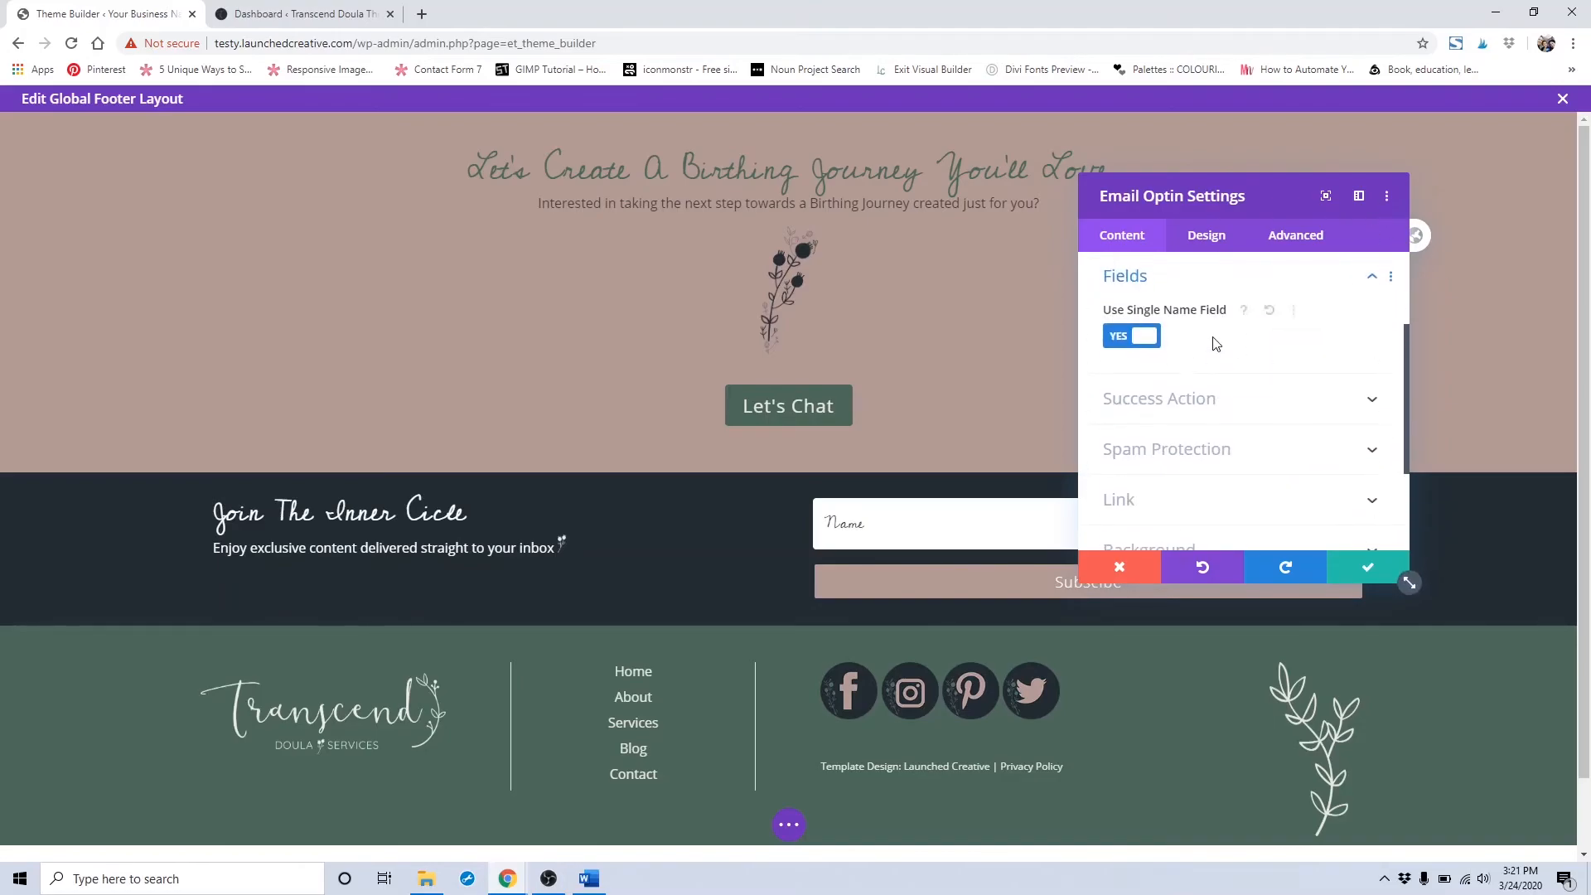
Set the opt-in module's success action message to "You're Subscribed"
{"action": "scroll", "coordinate": [1222, 339], "scroll_direction": "down", "scroll_amount": 1}
{"action": "left_click", "coordinate": [1226, 333]}
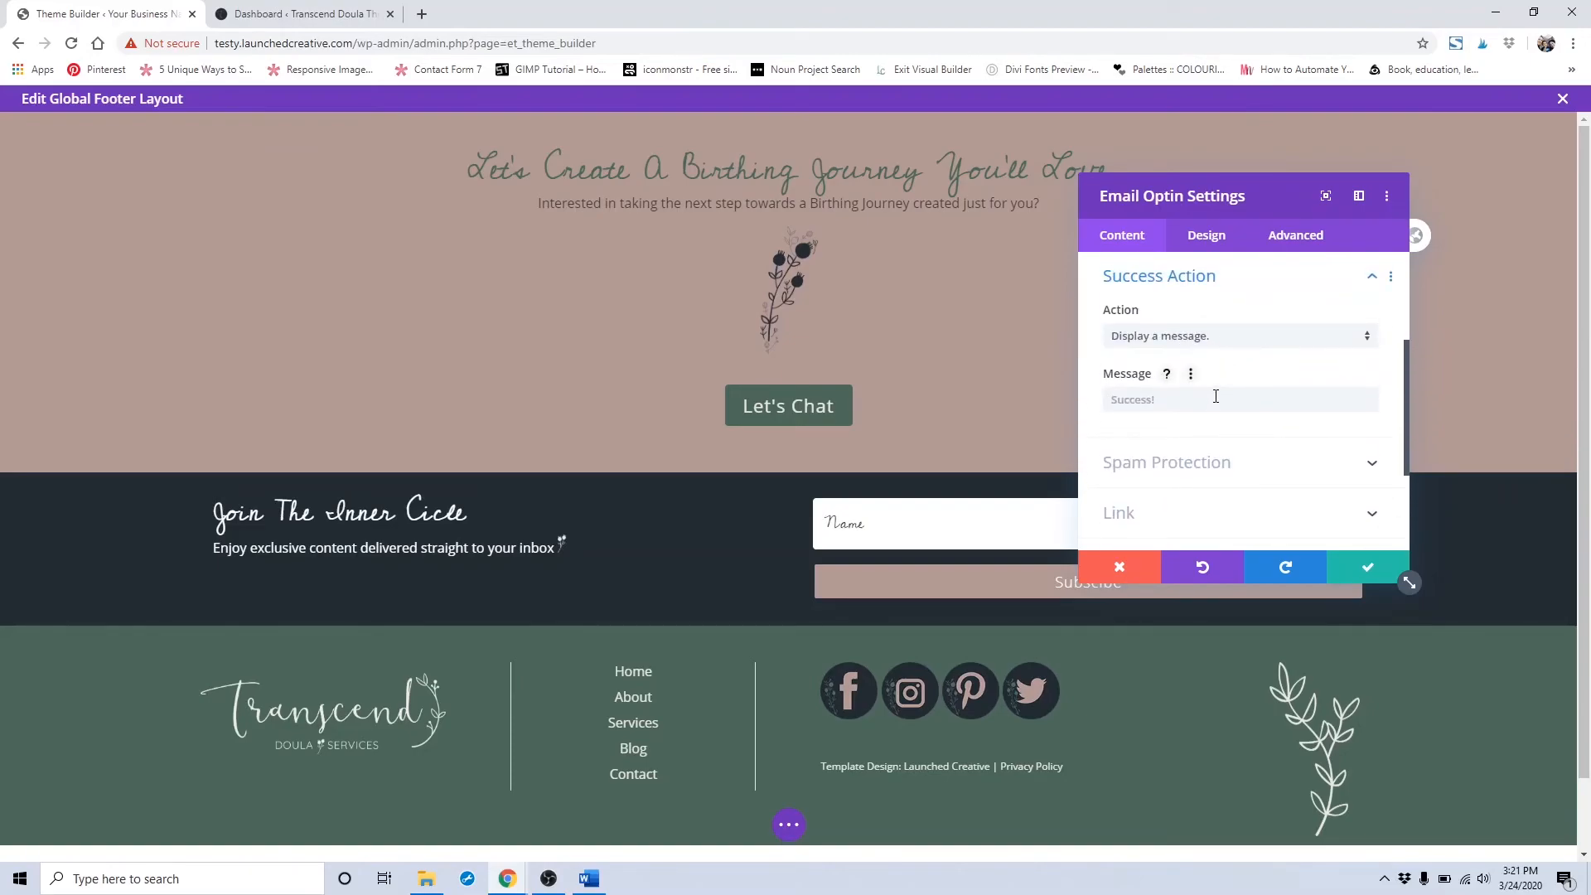
{"action": "left_click", "coordinate": [1215, 397]}
{"action": "type", "text": "You're Subscribed"}
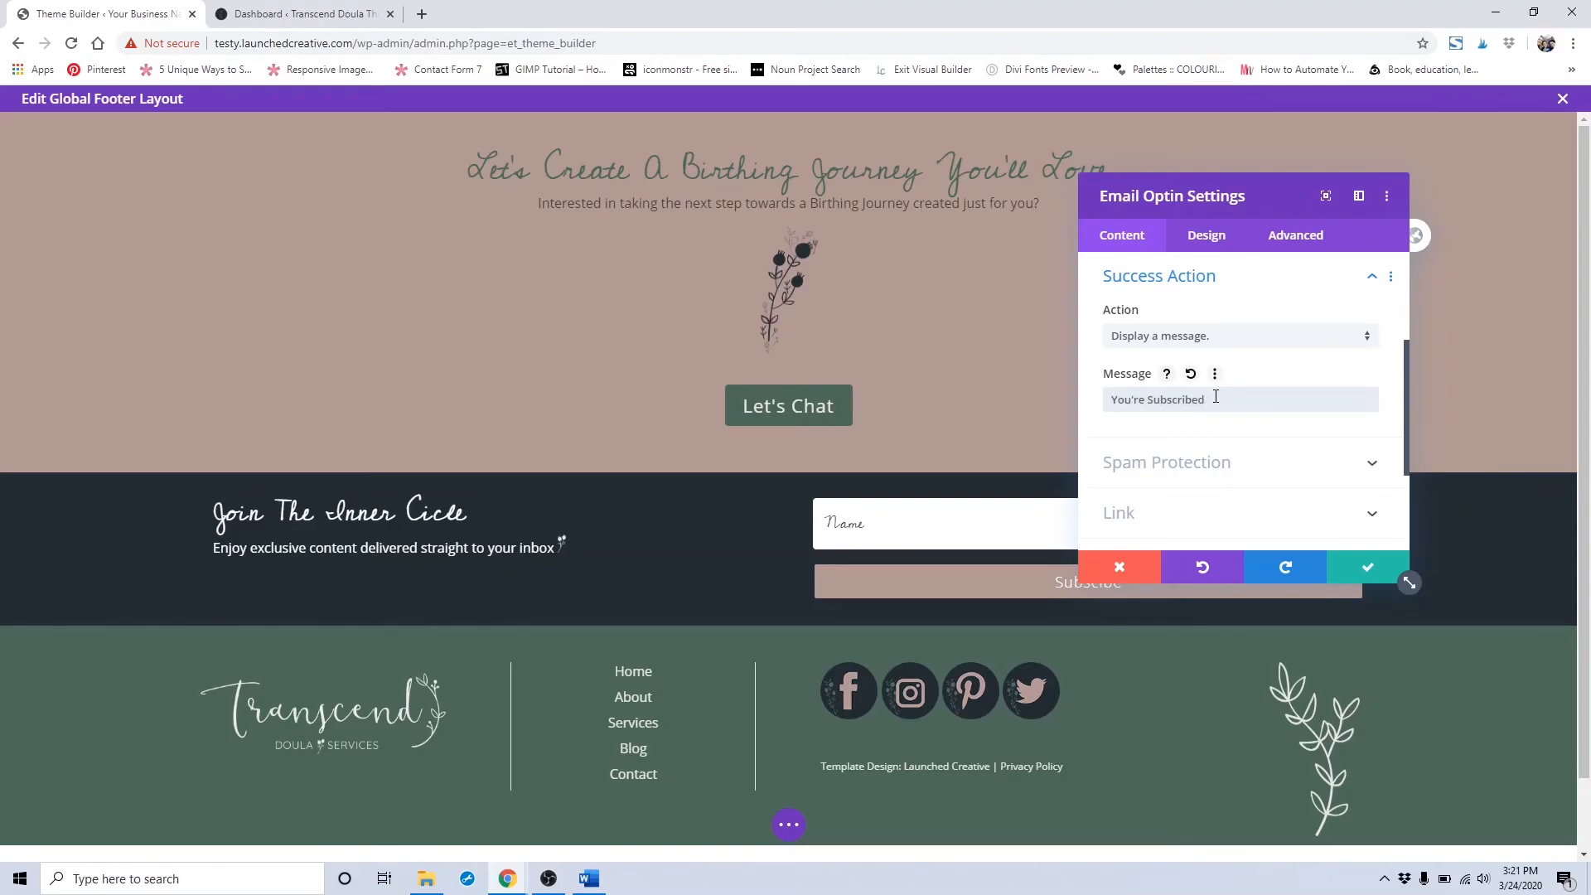
Try enabling a spam protection service with ReCaptcha for the opt-in module, view its account choices, and disable it again
{"action": "scroll", "coordinate": [1217, 390], "scroll_direction": "down", "scroll_amount": 2}
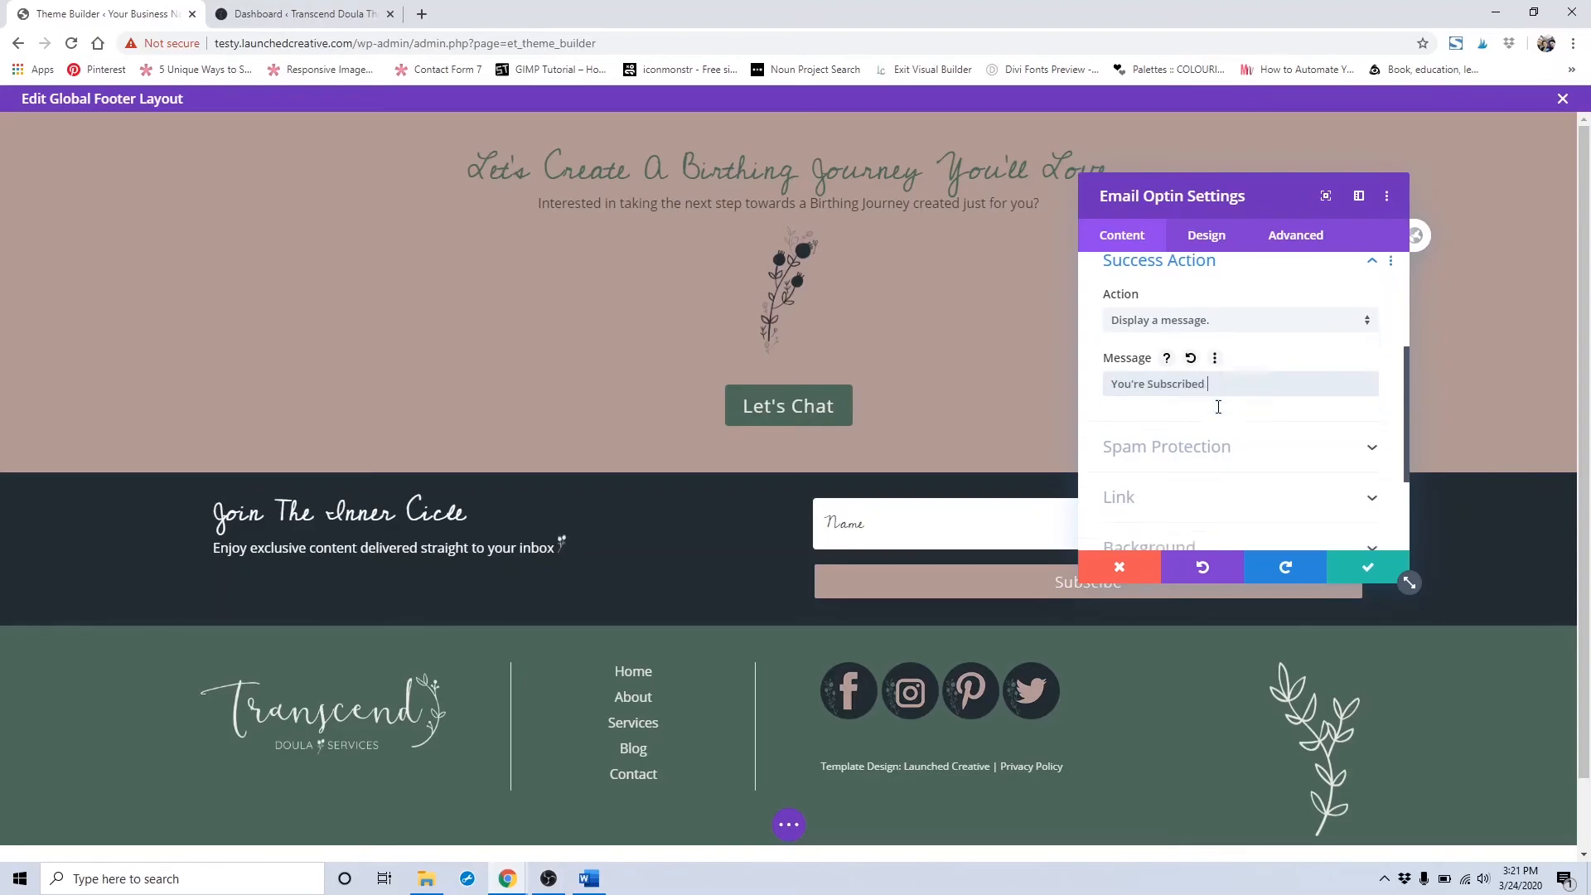
{"action": "left_click", "coordinate": [1220, 299]}
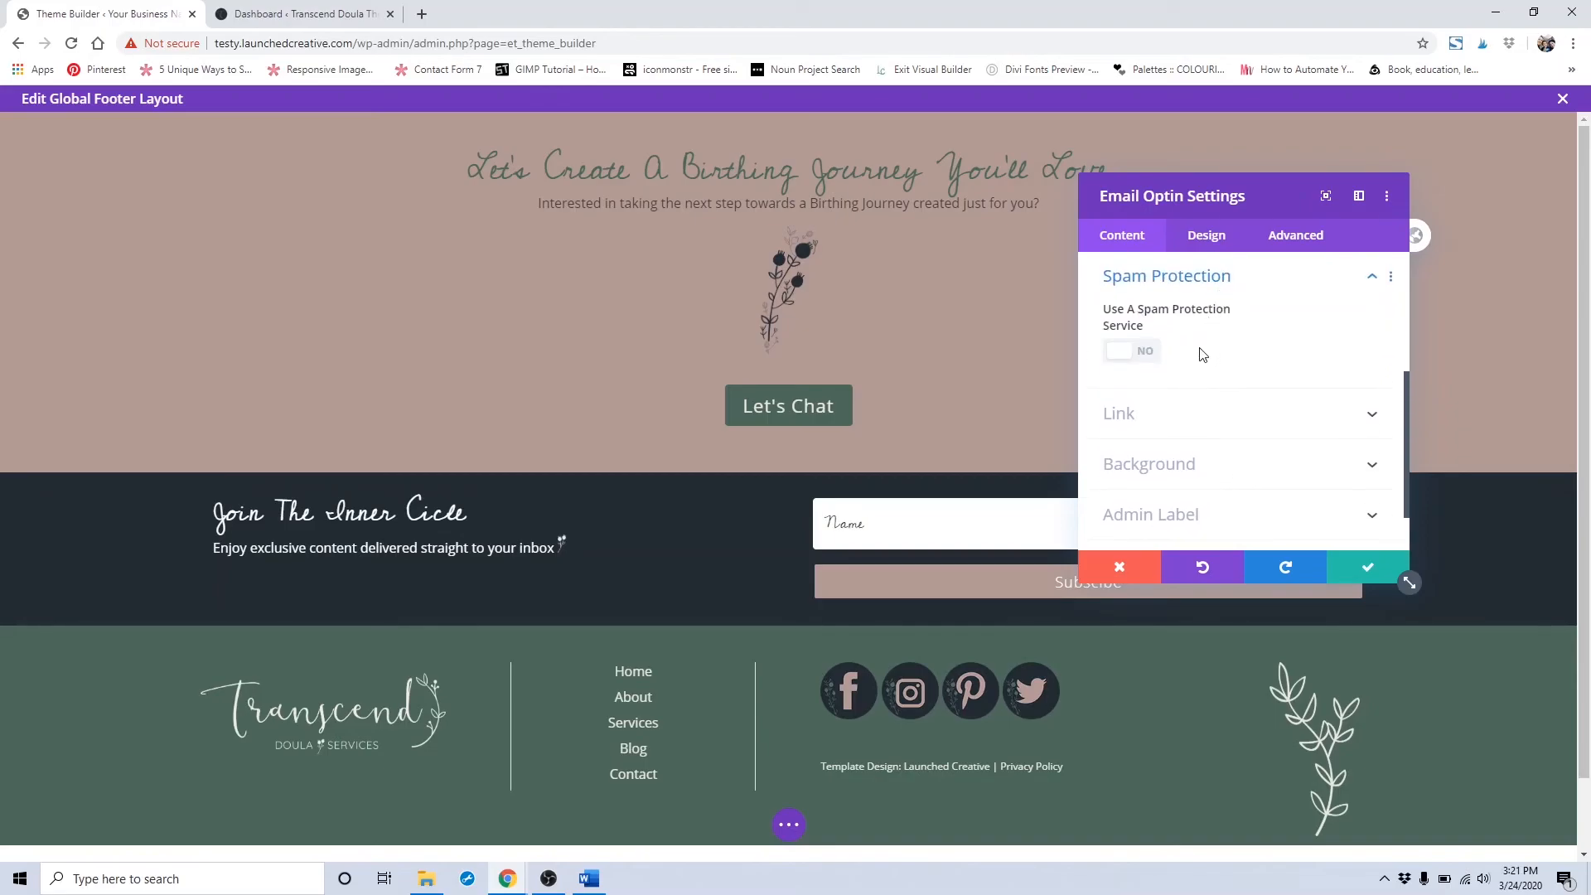
{"action": "left_click", "coordinate": [1148, 353]}
{"action": "left_click", "coordinate": [1190, 425]}
{"action": "left_click", "coordinate": [1190, 423]}
{"action": "left_click", "coordinate": [1173, 486]}
{"action": "left_click", "coordinate": [1173, 484]}
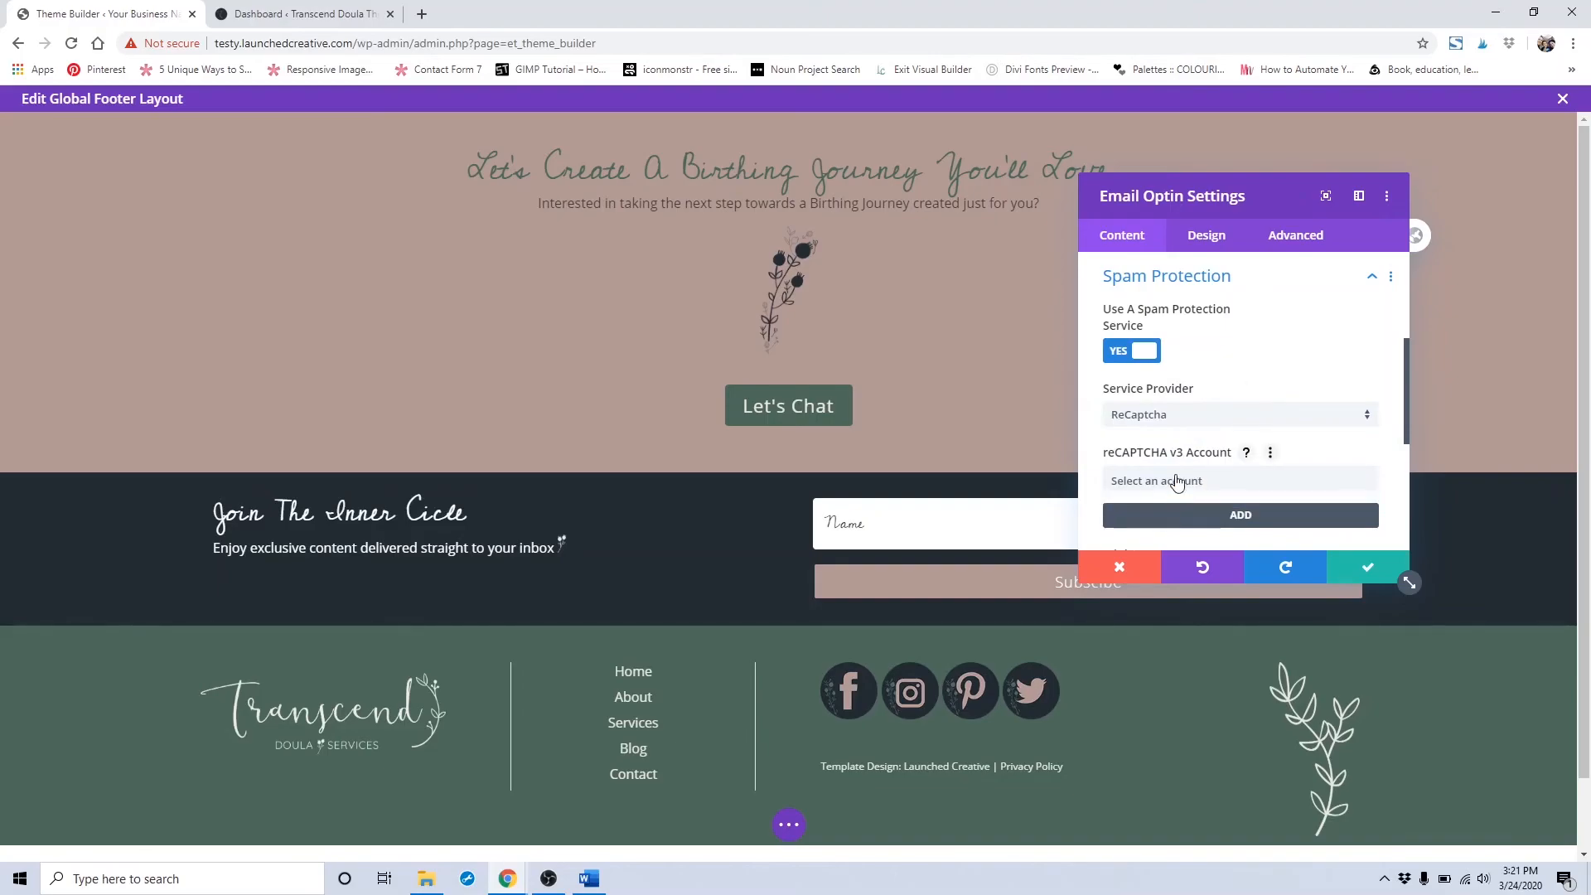
{"action": "left_click", "coordinate": [1128, 353]}
Review the opt-in module's email account section, including the MailChimp list selection and the remaining content sections
{"action": "scroll", "coordinate": [1218, 426], "scroll_direction": "up", "scroll_amount": 4}
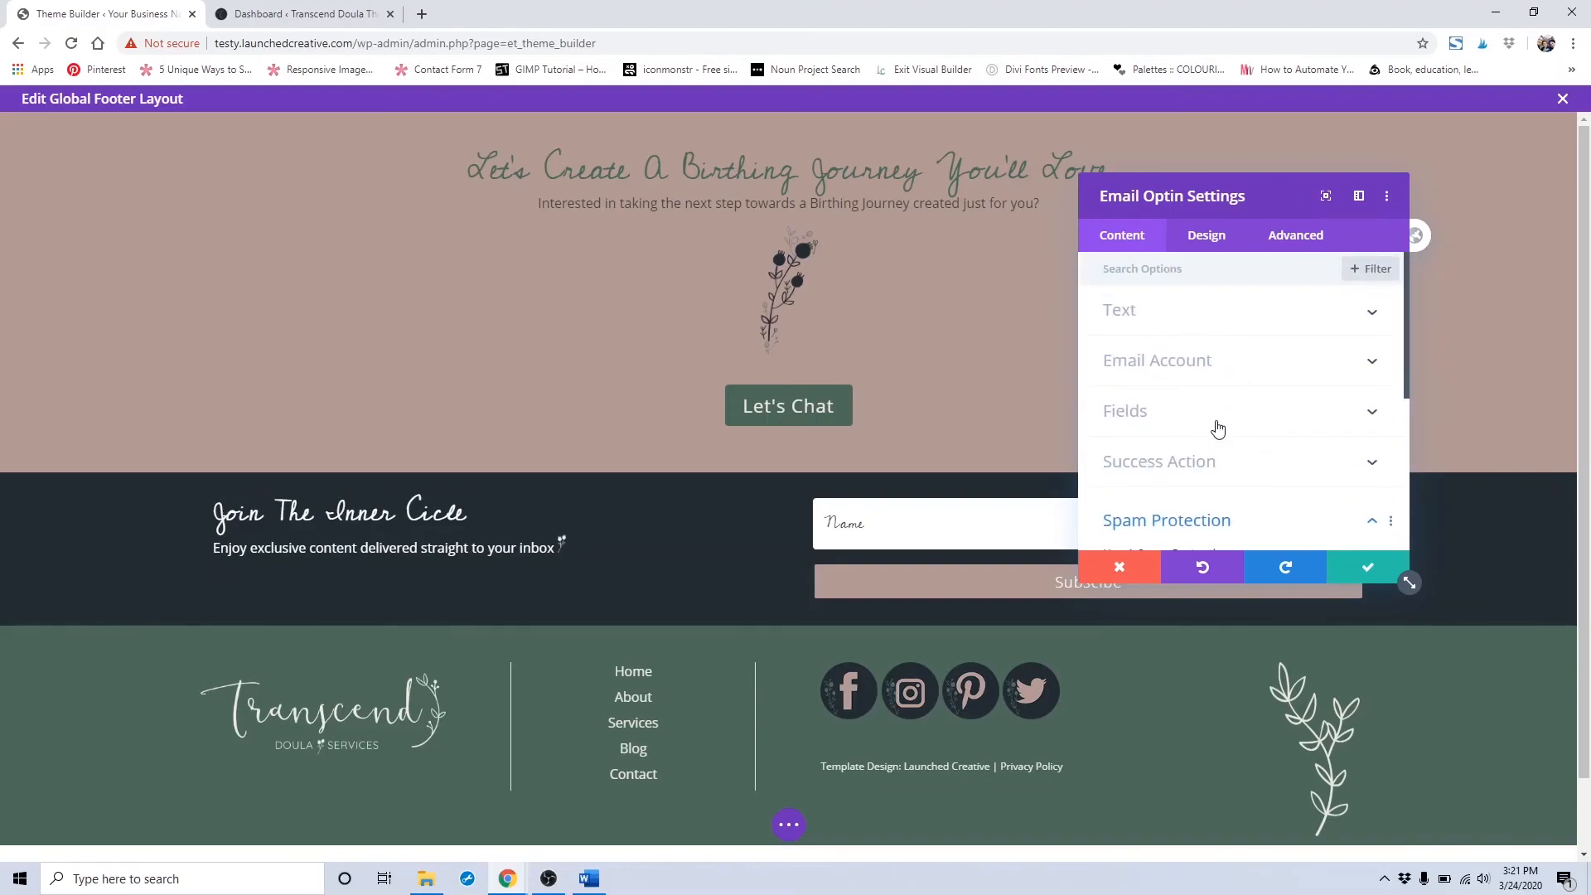
{"action": "left_click", "coordinate": [1236, 364]}
{"action": "scroll", "coordinate": [1240, 402], "scroll_direction": "down", "scroll_amount": 3}
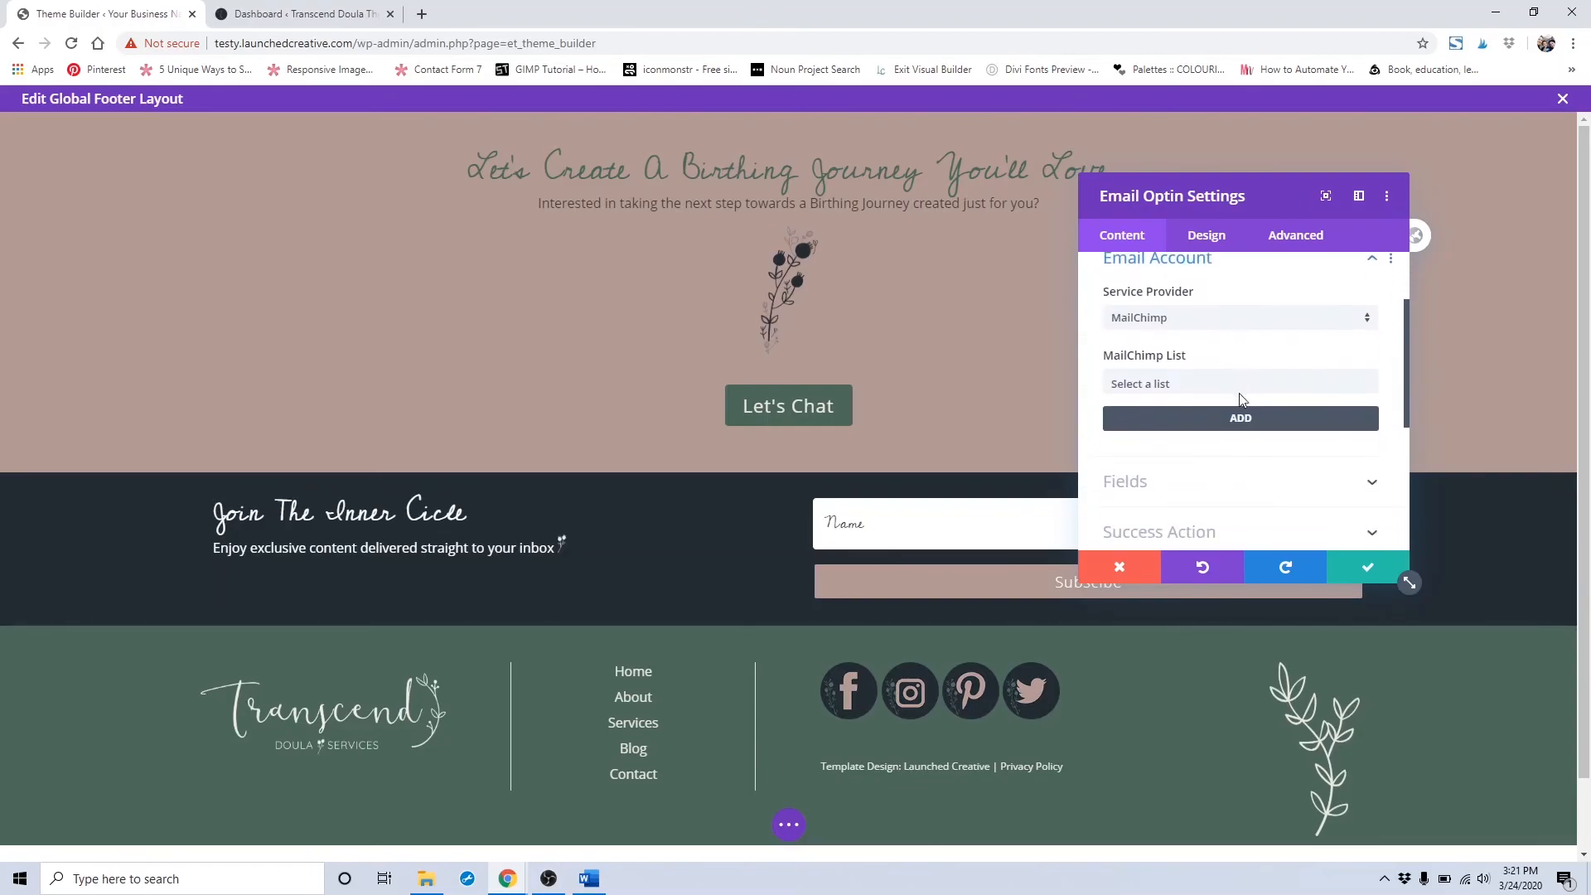
{"action": "scroll", "coordinate": [1240, 402], "scroll_direction": "down", "scroll_amount": 2}
{"action": "scroll", "coordinate": [1241, 402], "scroll_direction": "down", "scroll_amount": 1}
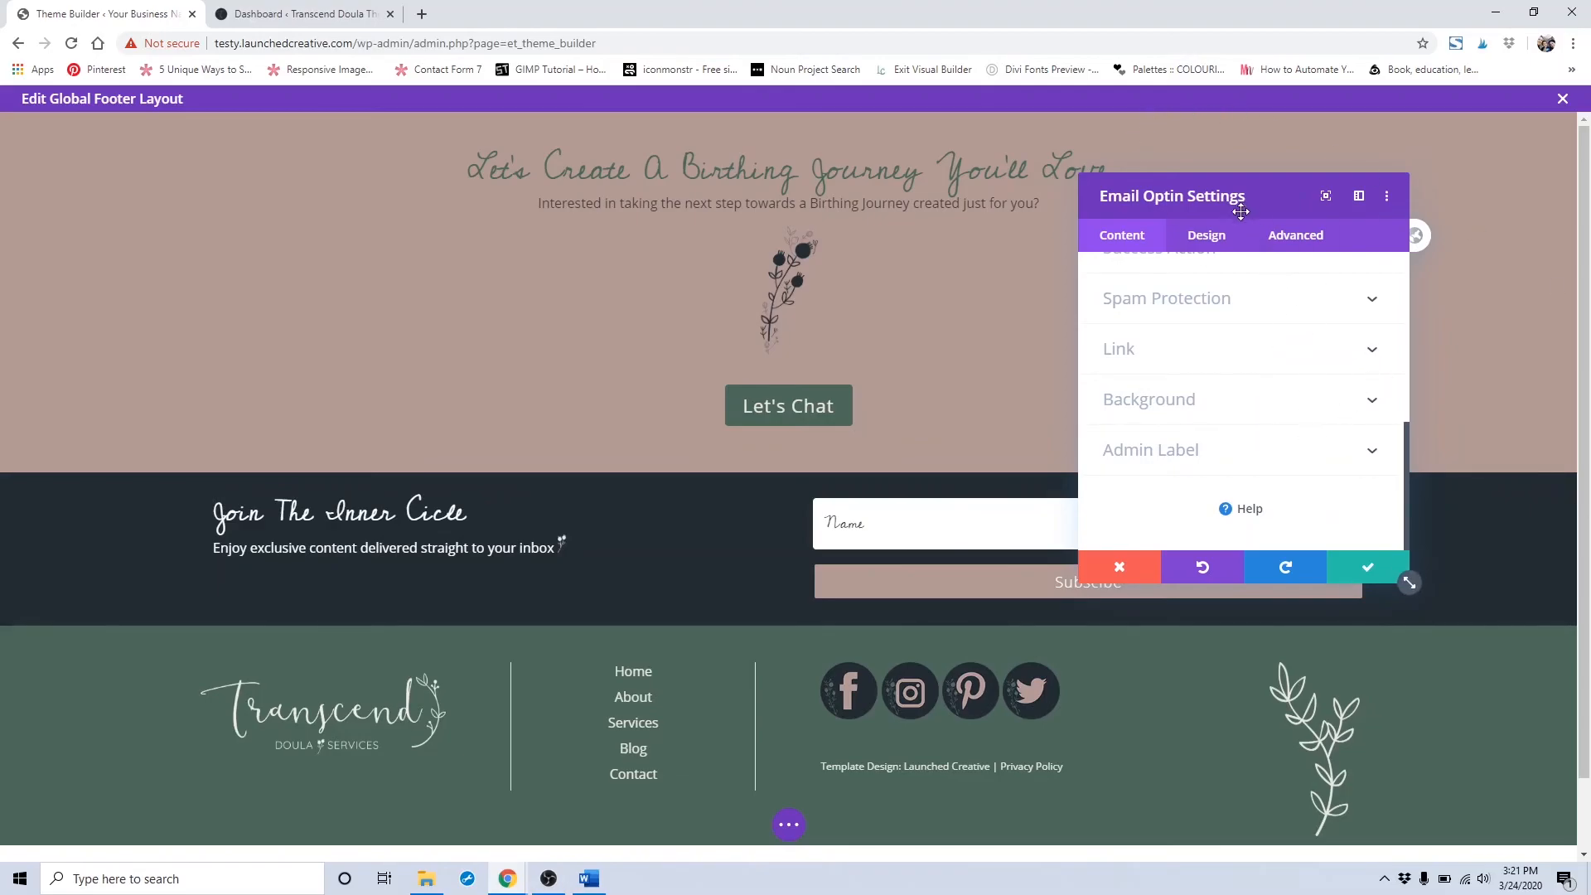
{"action": "scroll", "coordinate": [1241, 414], "scroll_direction": "up", "scroll_amount": 5}
{"action": "scroll", "coordinate": [1240, 373], "scroll_direction": "down", "scroll_amount": 2}
{"action": "left_click", "coordinate": [1249, 331]}
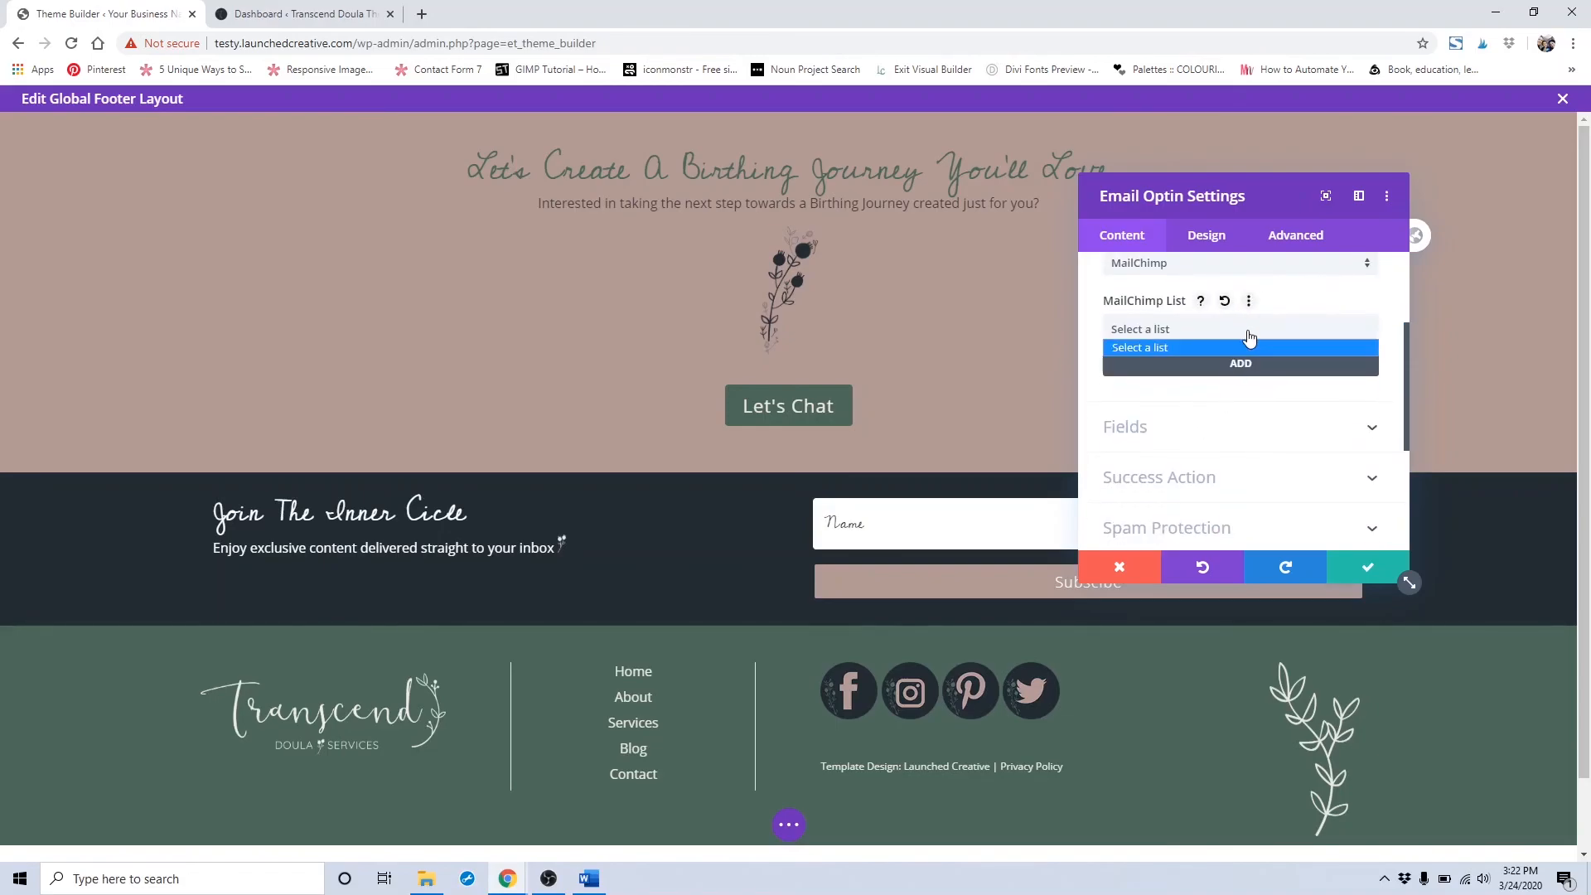
{"action": "left_click", "coordinate": [1250, 339]}
Save the email opt-in module's settings and save the global footer layout
{"action": "left_click", "coordinate": [1359, 574]}
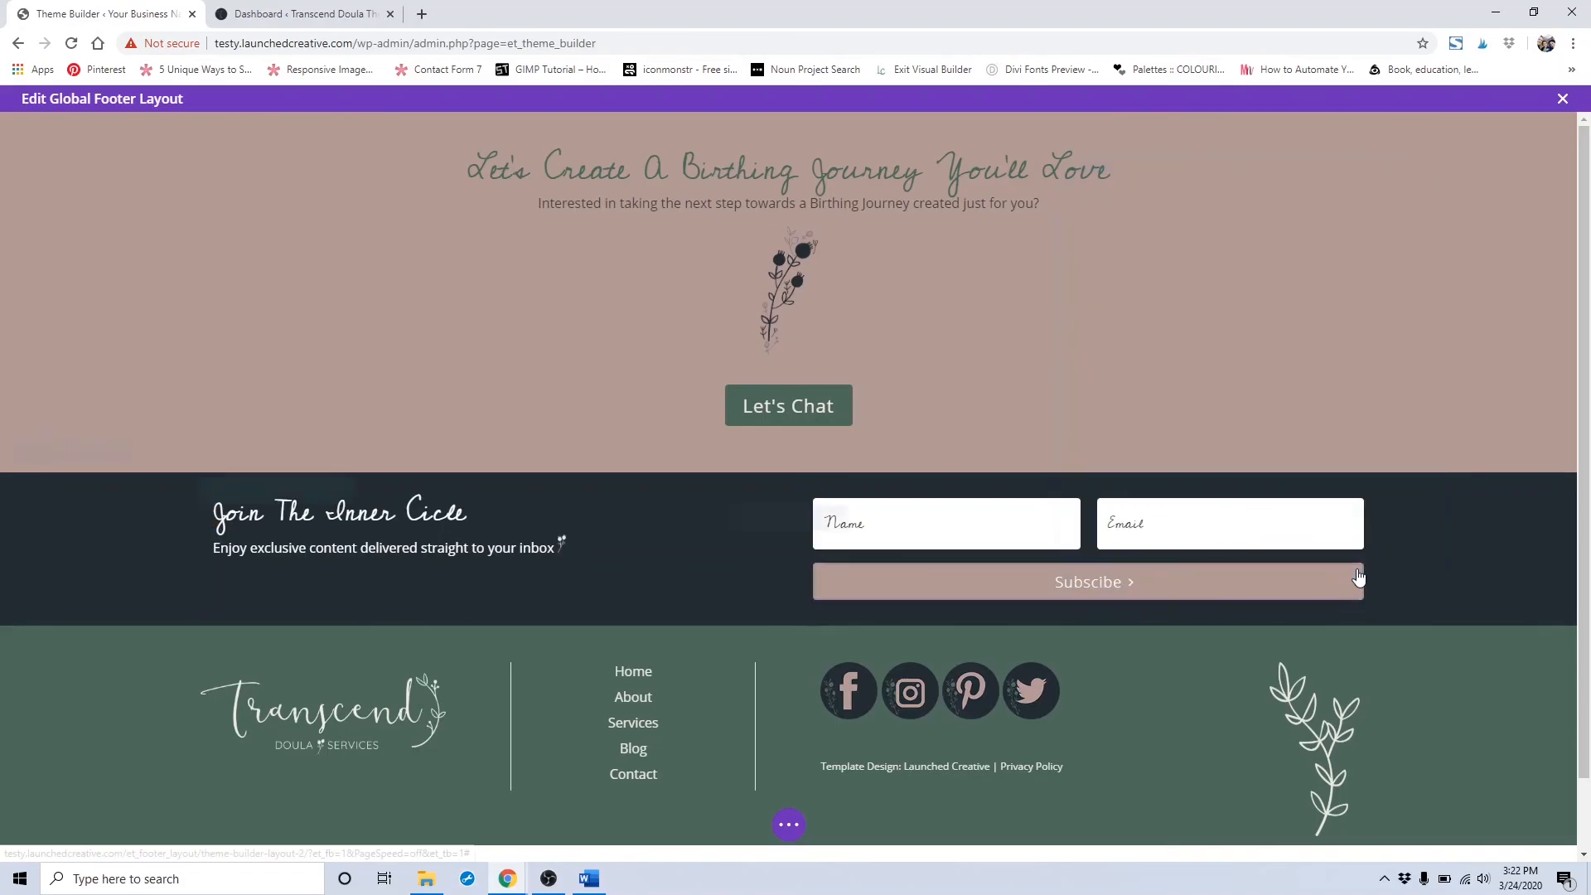
{"action": "left_click", "coordinate": [789, 824]}
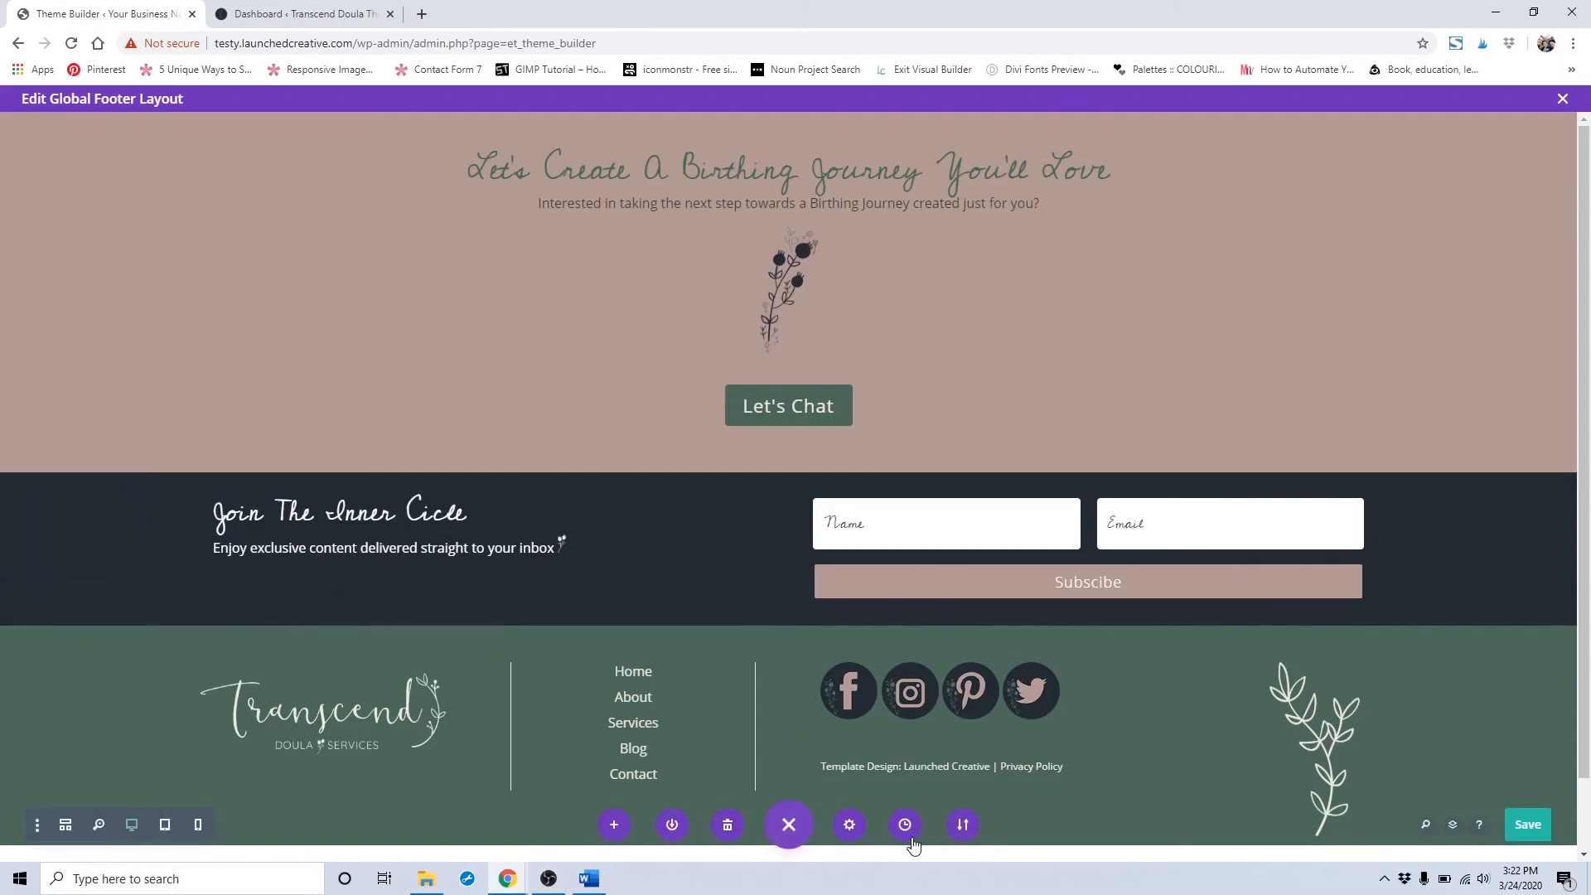
{"action": "left_click", "coordinate": [1525, 824]}
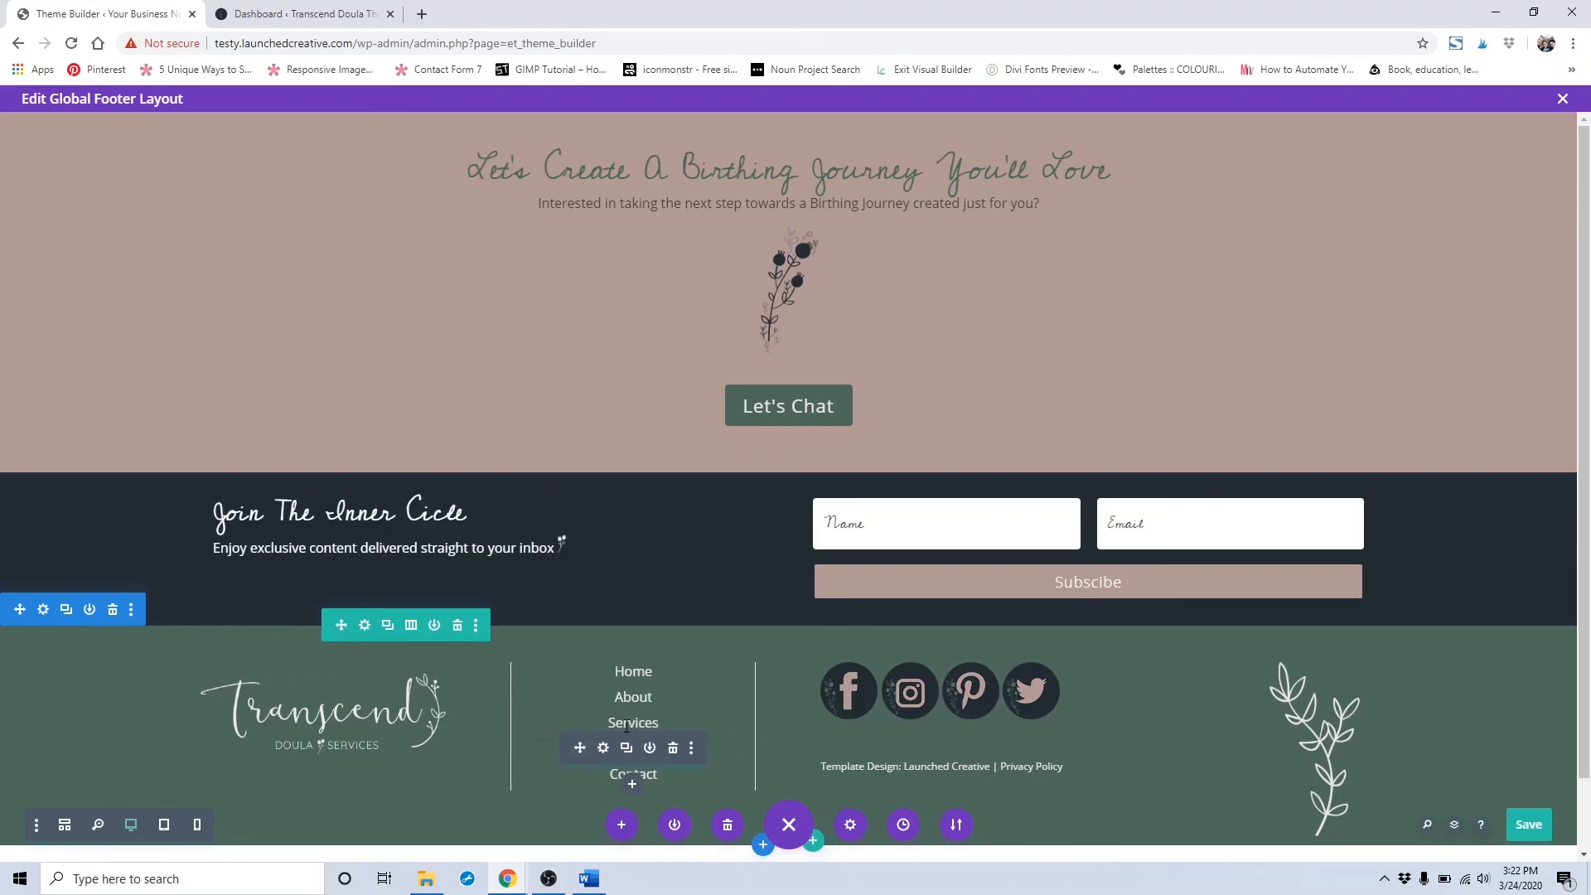
{"action": "scroll", "coordinate": [1356, 699], "scroll_direction": "down", "scroll_amount": 1}
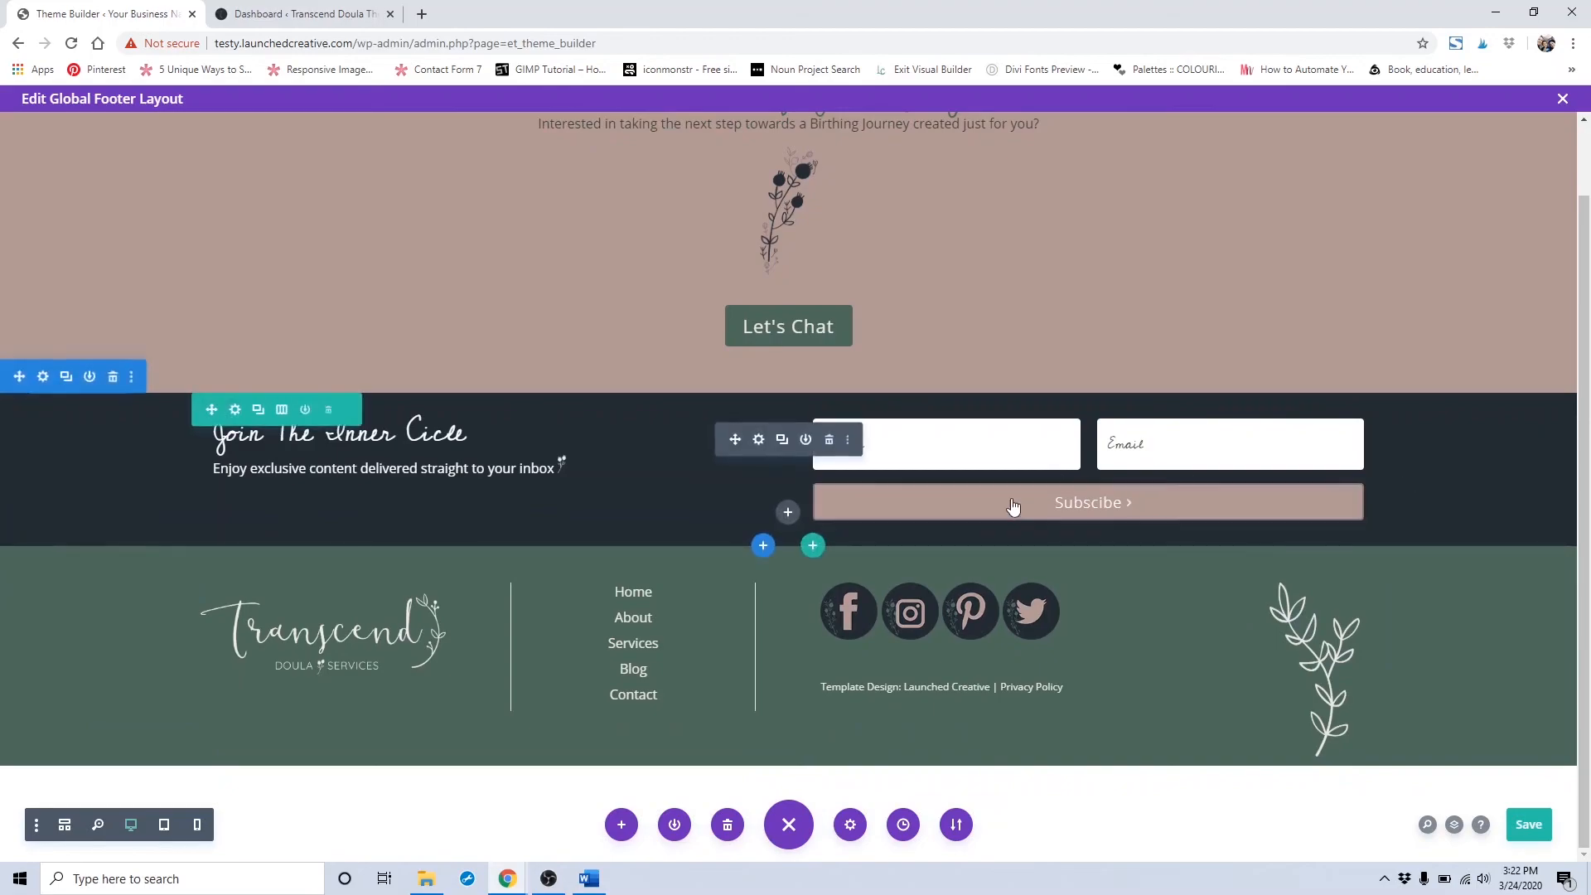
{"action": "scroll", "coordinate": [687, 567], "scroll_direction": "up", "scroll_amount": 1}
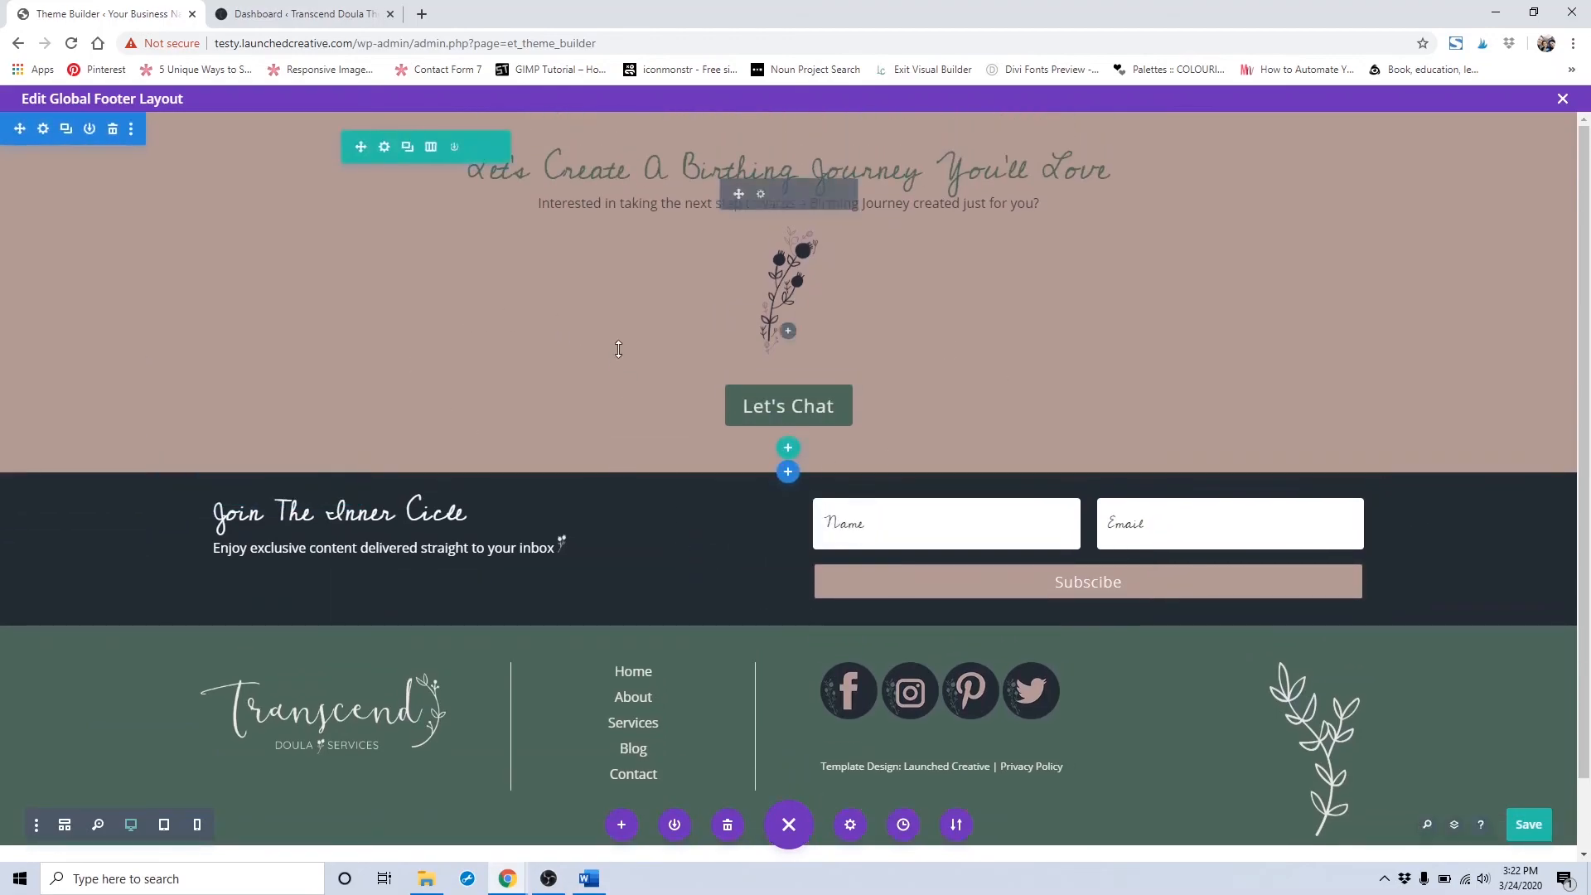
{"action": "left_click", "coordinate": [1527, 825]}
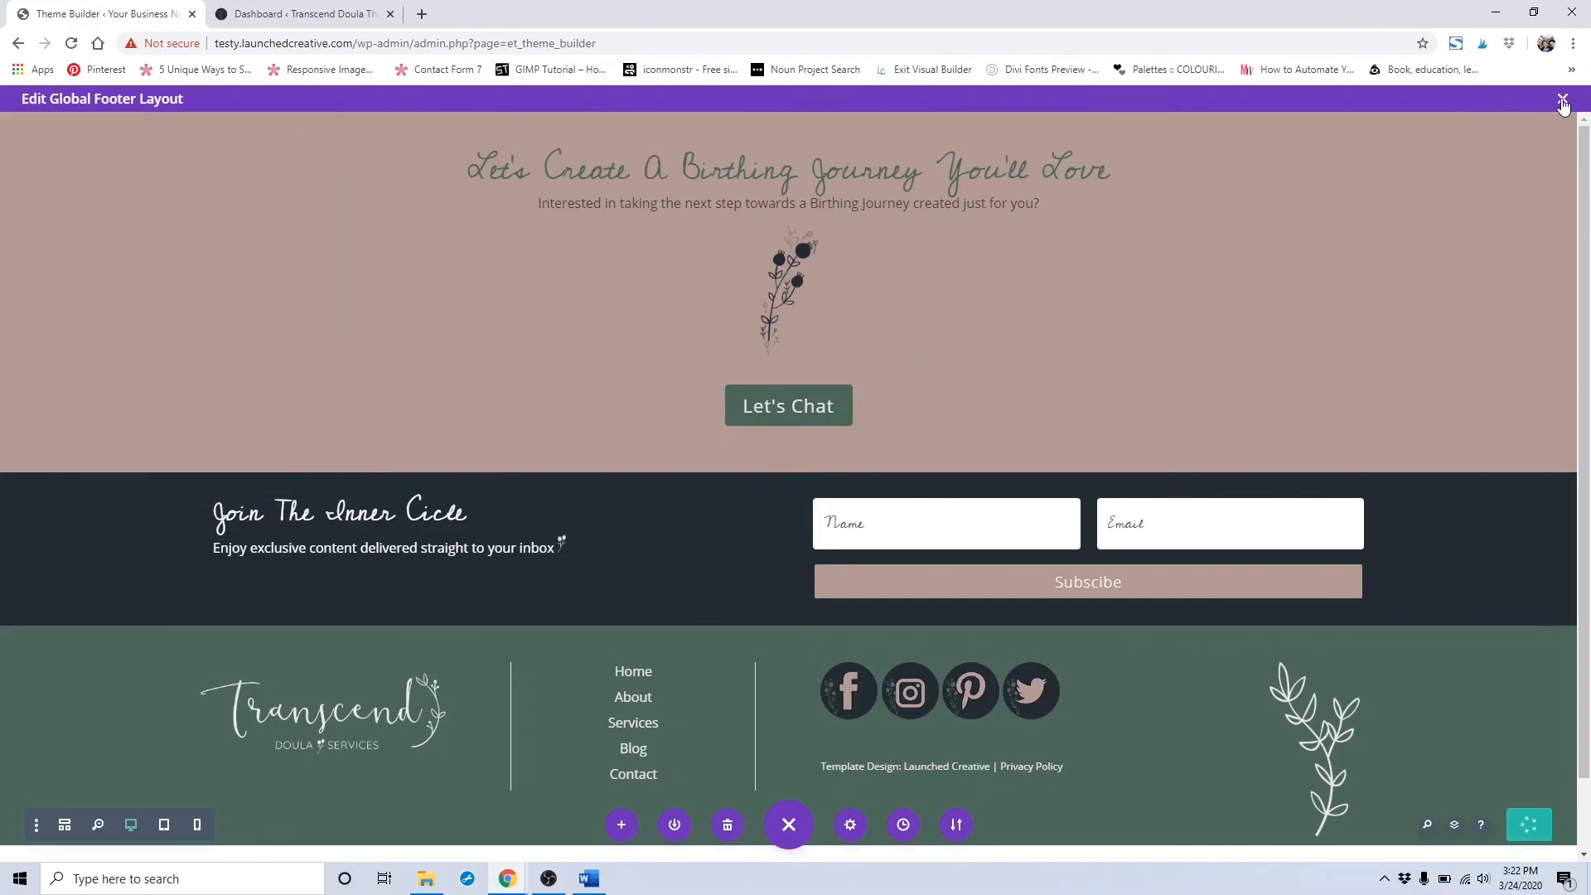